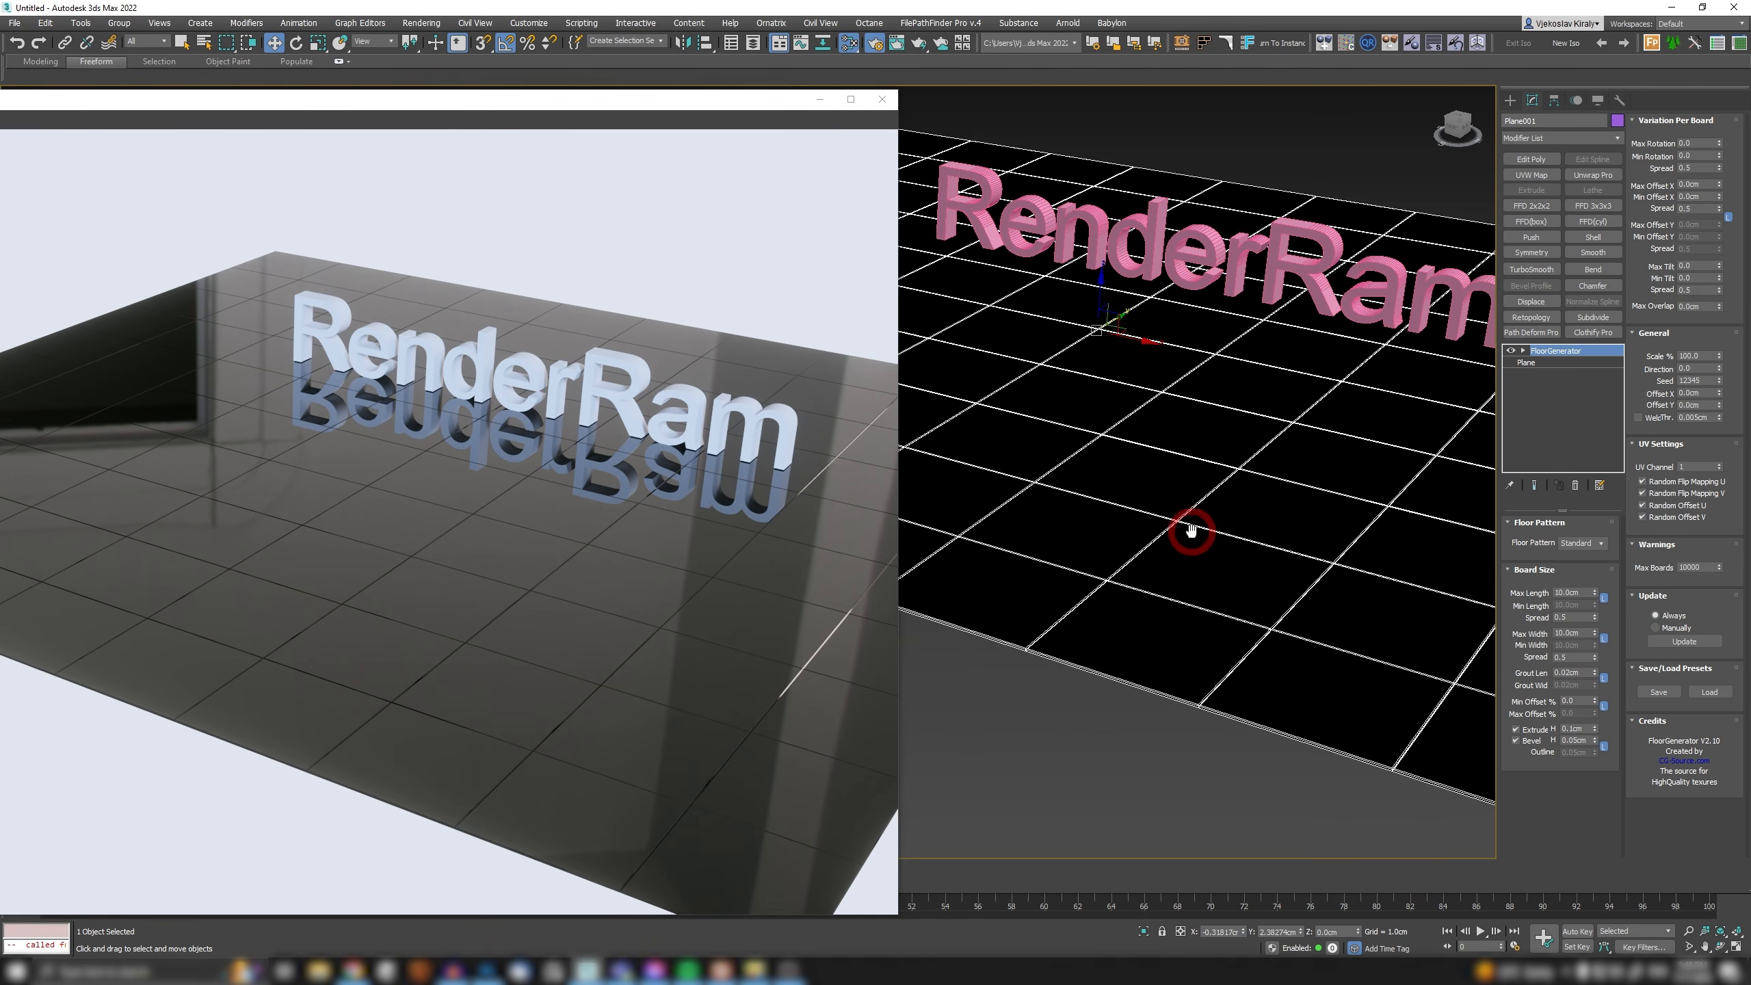
# Turn off the FloorGenerator bevel on the floor tiles and increase their extrude height to about 0.3 cm.
pyautogui.scroll(10, 1024, 653)
pyautogui.scroll(2, 1016, 694)
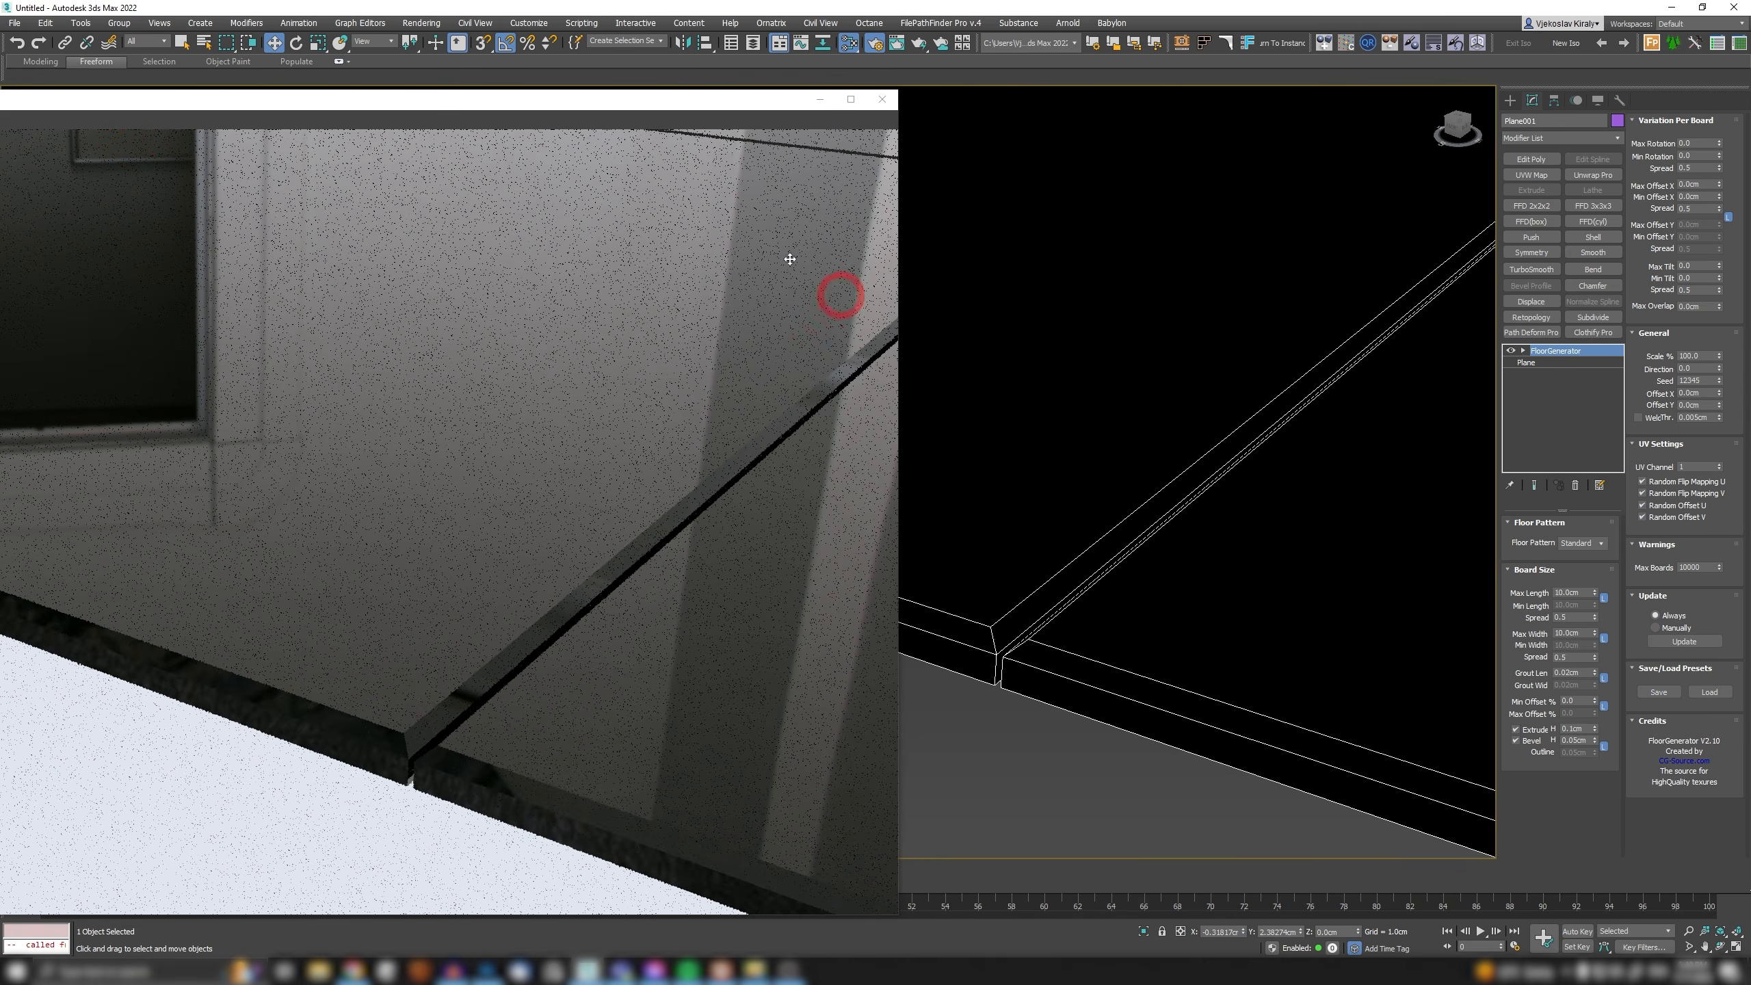
pyautogui.click(820, 99)
pyautogui.scroll(-2, 828, 461)
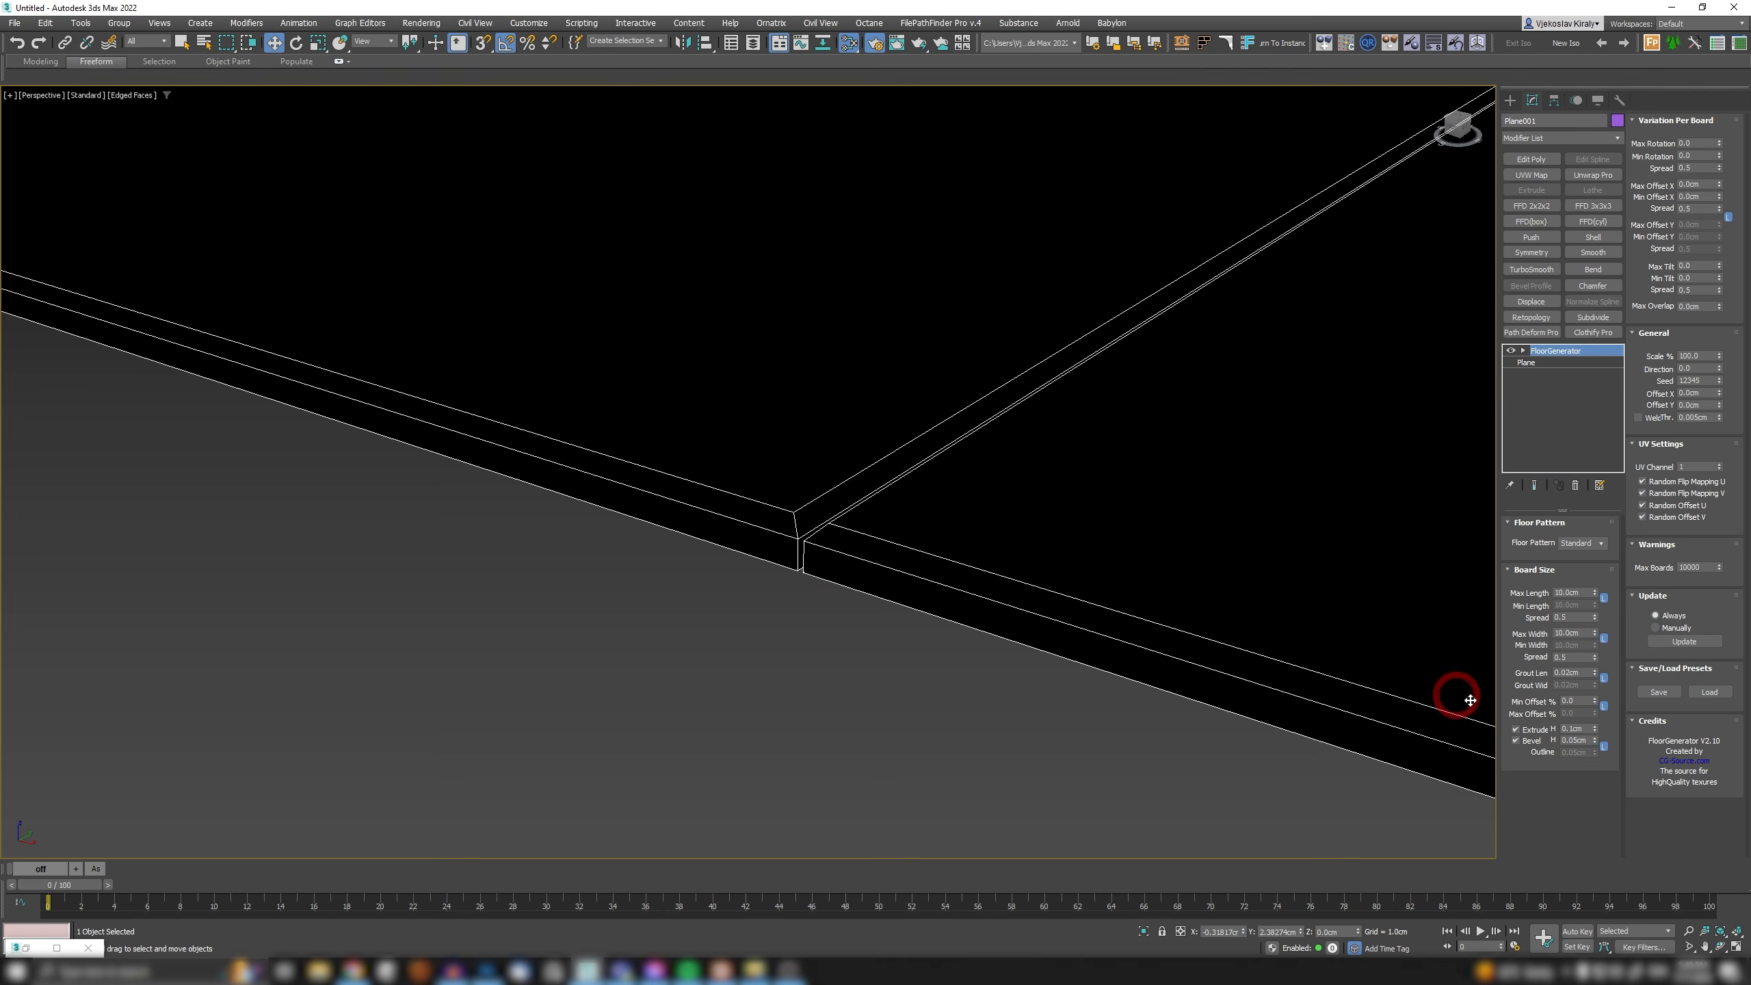
pyautogui.click(1536, 744)
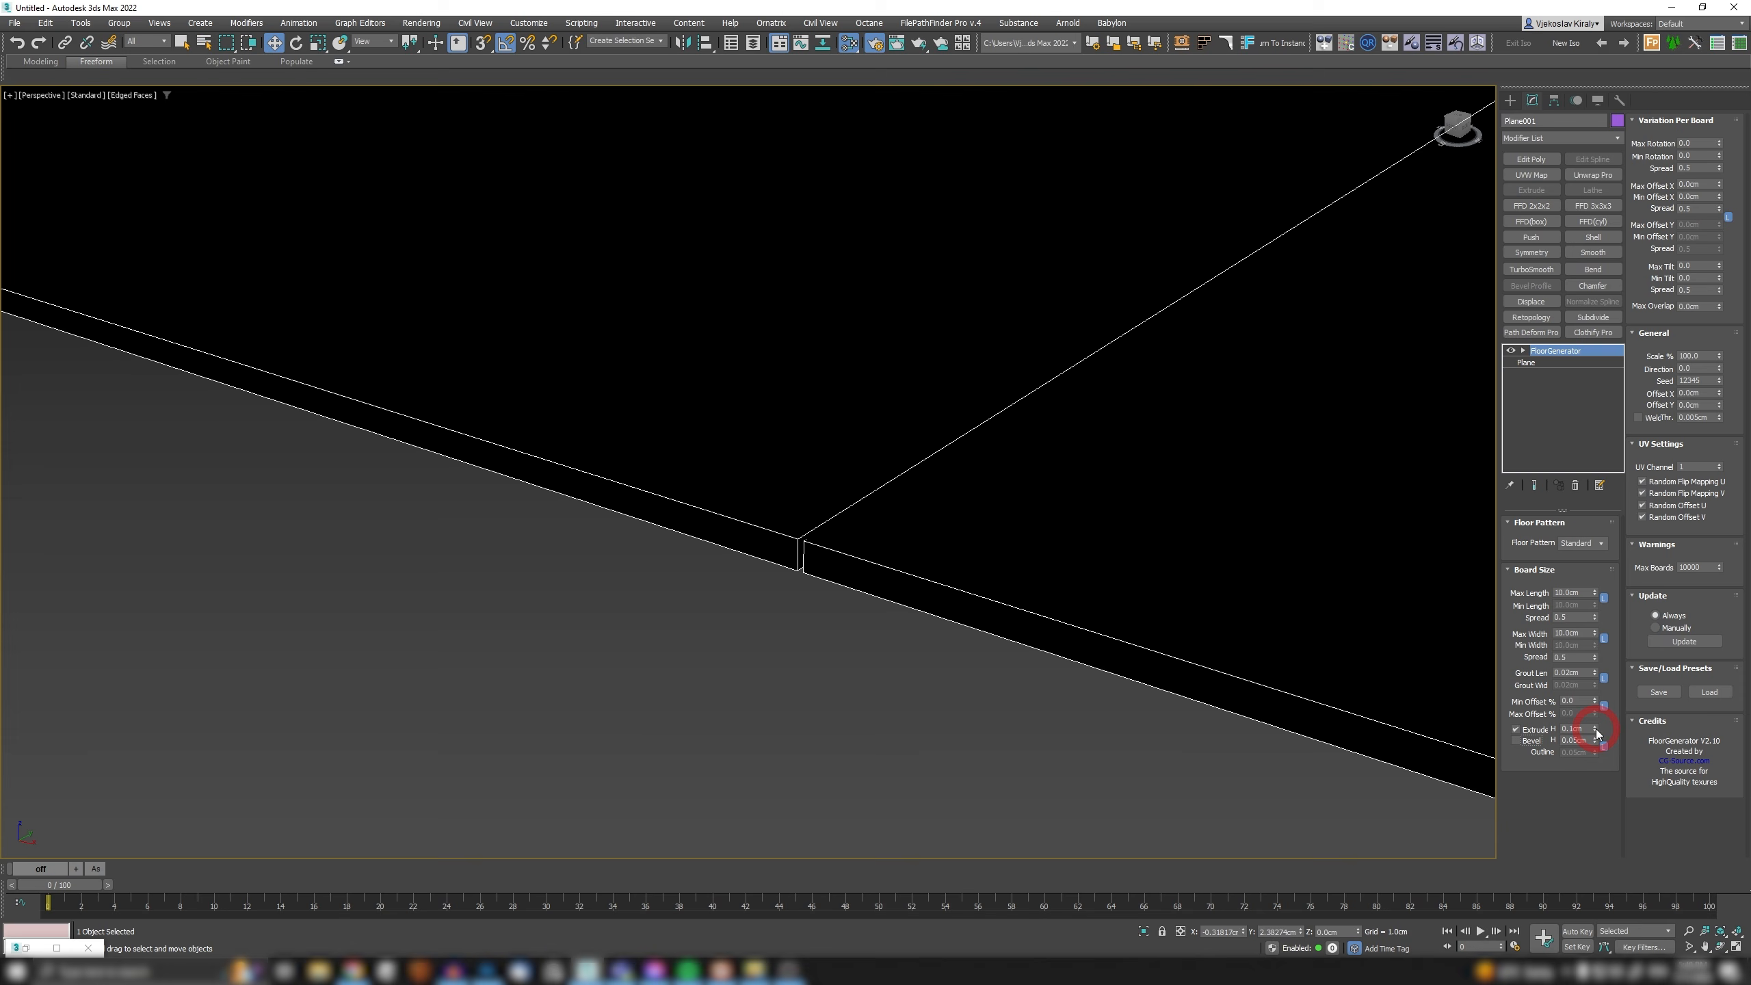
pyautogui.moveTo(1595, 732); pyautogui.dragTo(1597, 597)
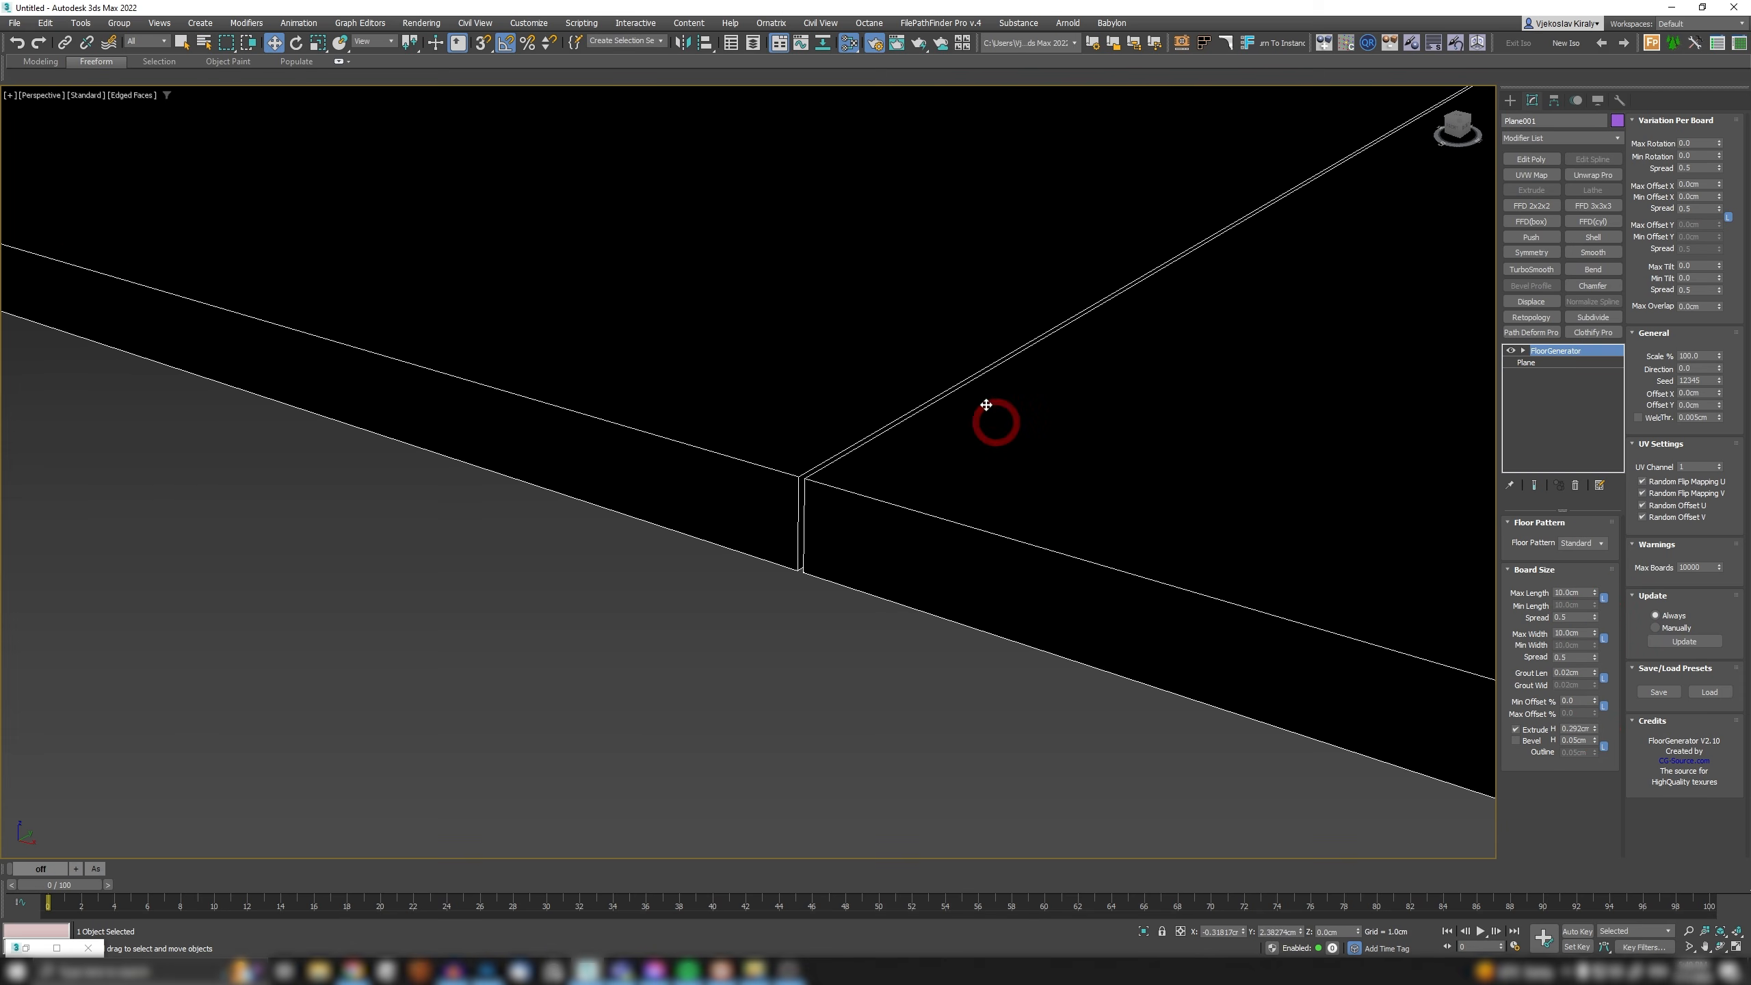
# Add a Chamfer modifier to the floor plane above FloorGenerator.
pyautogui.moveTo(965, 393); pyautogui.dragTo(892, 610, button='middle')
pyautogui.scroll(-3, 889, 610)
pyautogui.click(1592, 285)
pyautogui.scroll(2, 831, 512)
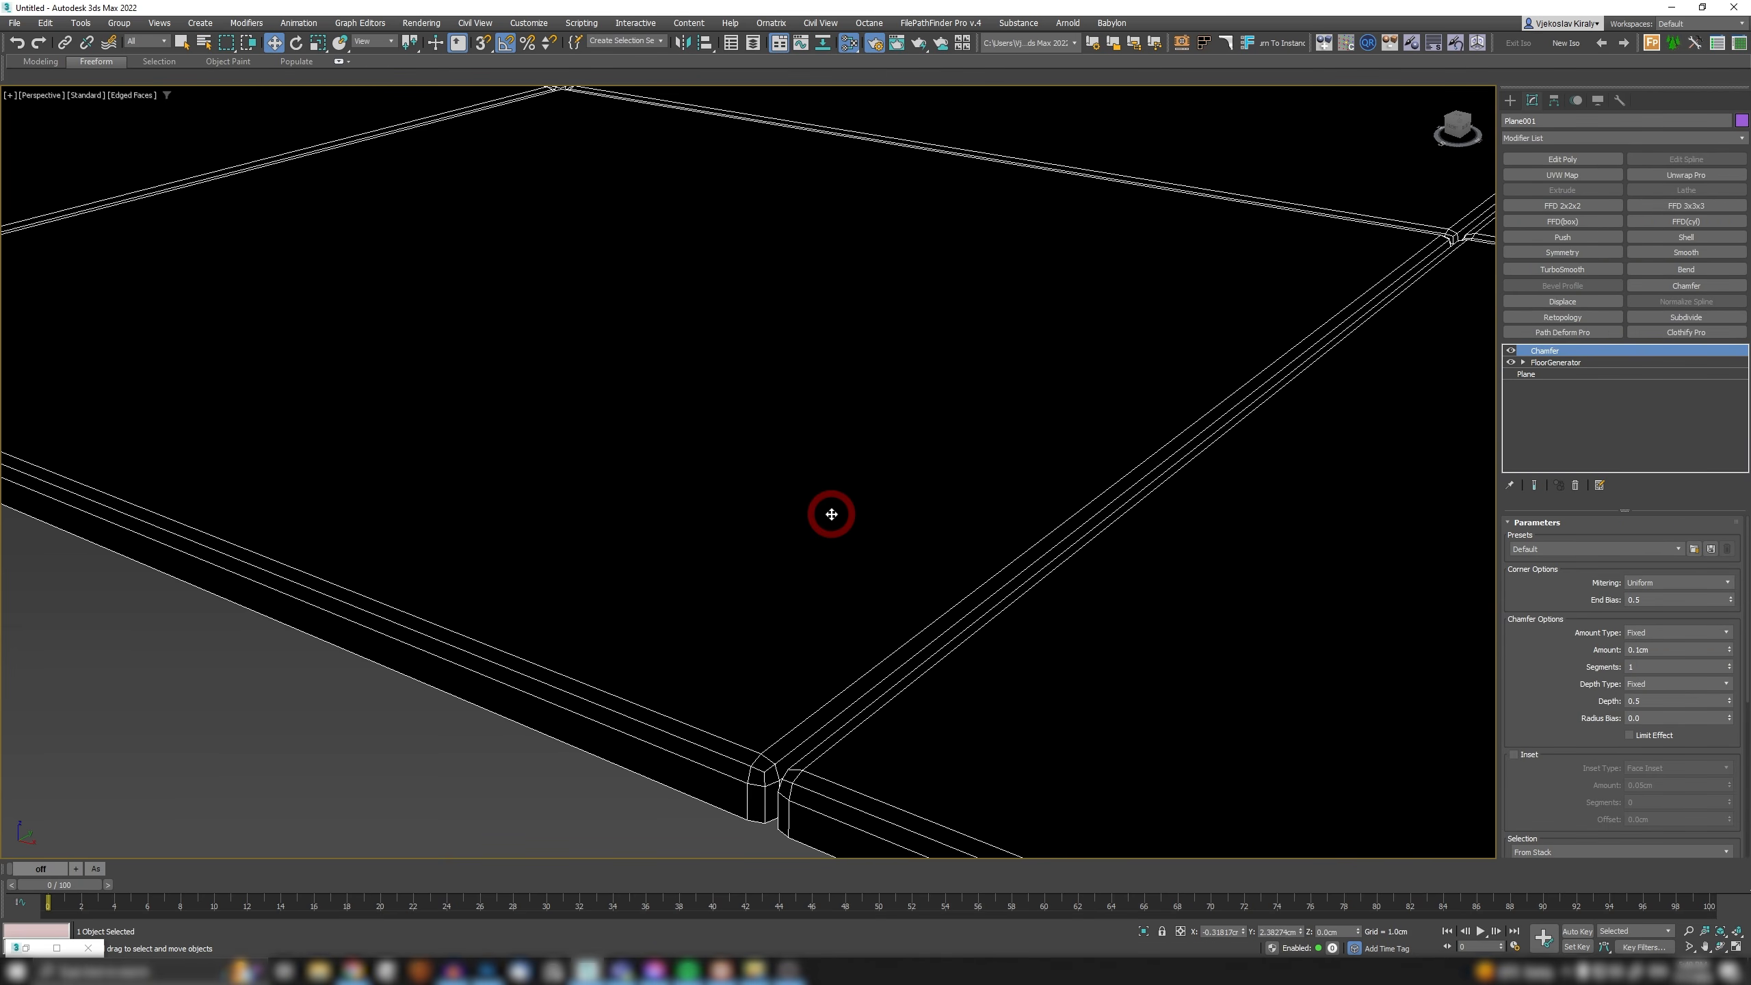
# Bring back the render window, set the chamfer segments to 4 and check the tile edges in the render.
pyautogui.click(36, 947)
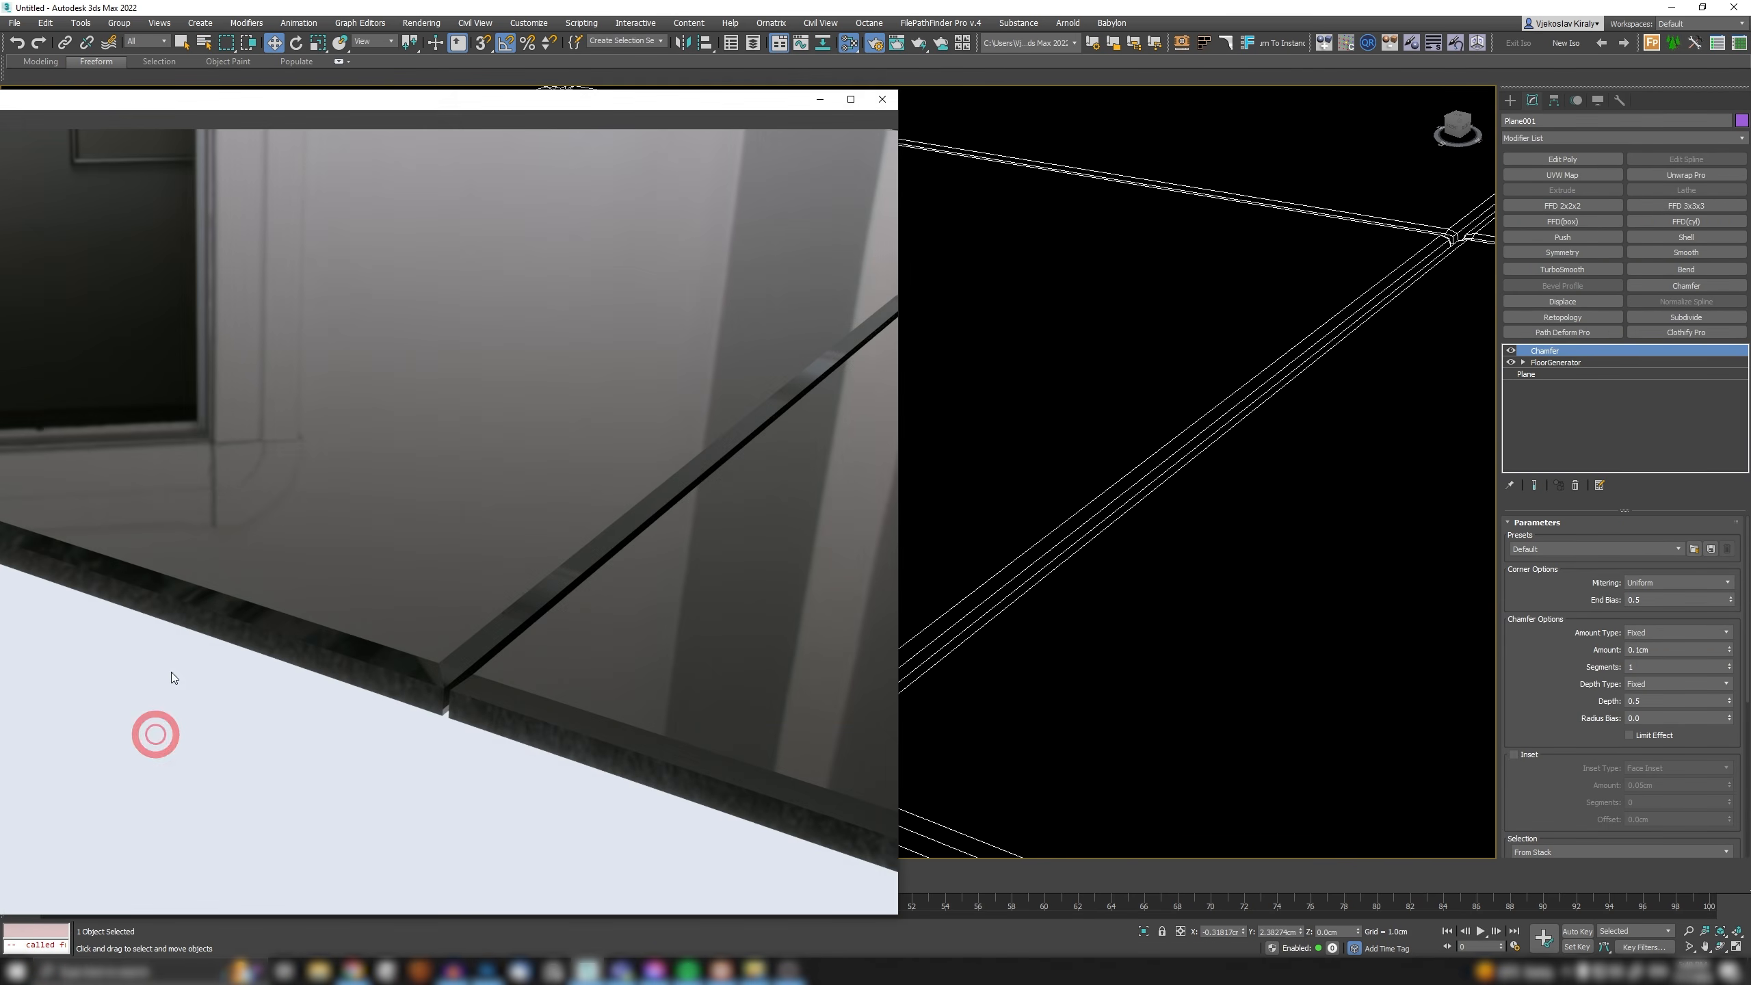
pyautogui.click(1643, 668)
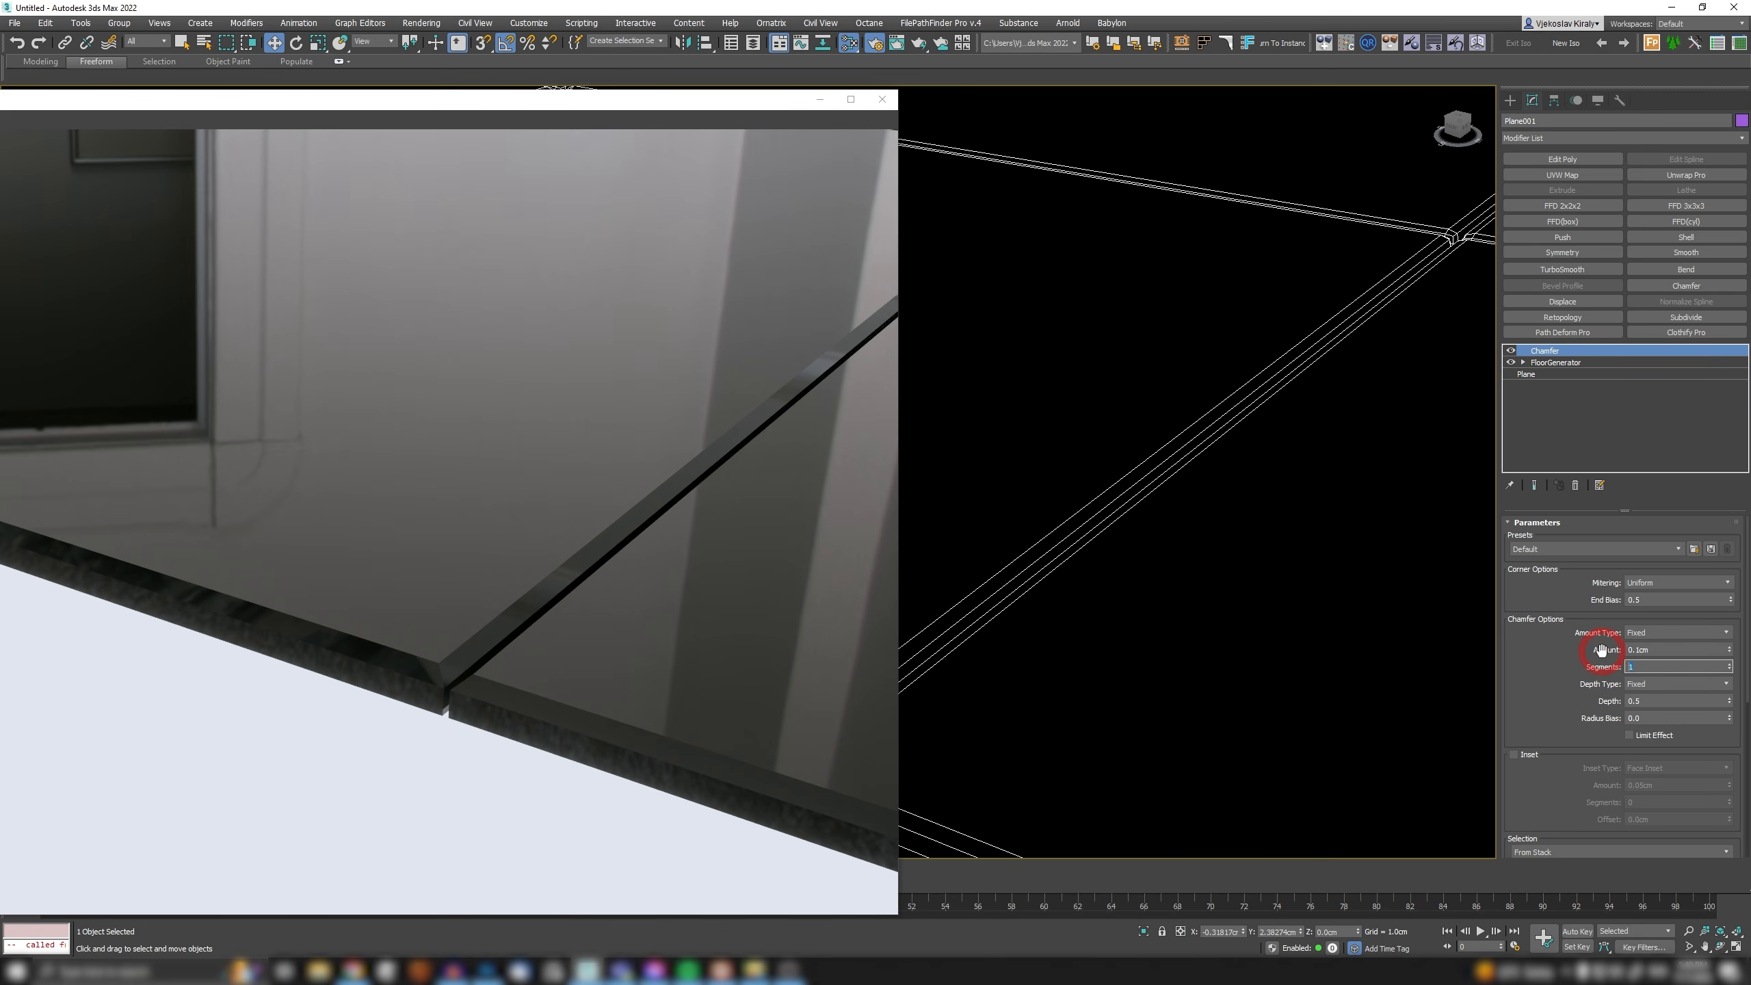
pyautogui.press('Return')
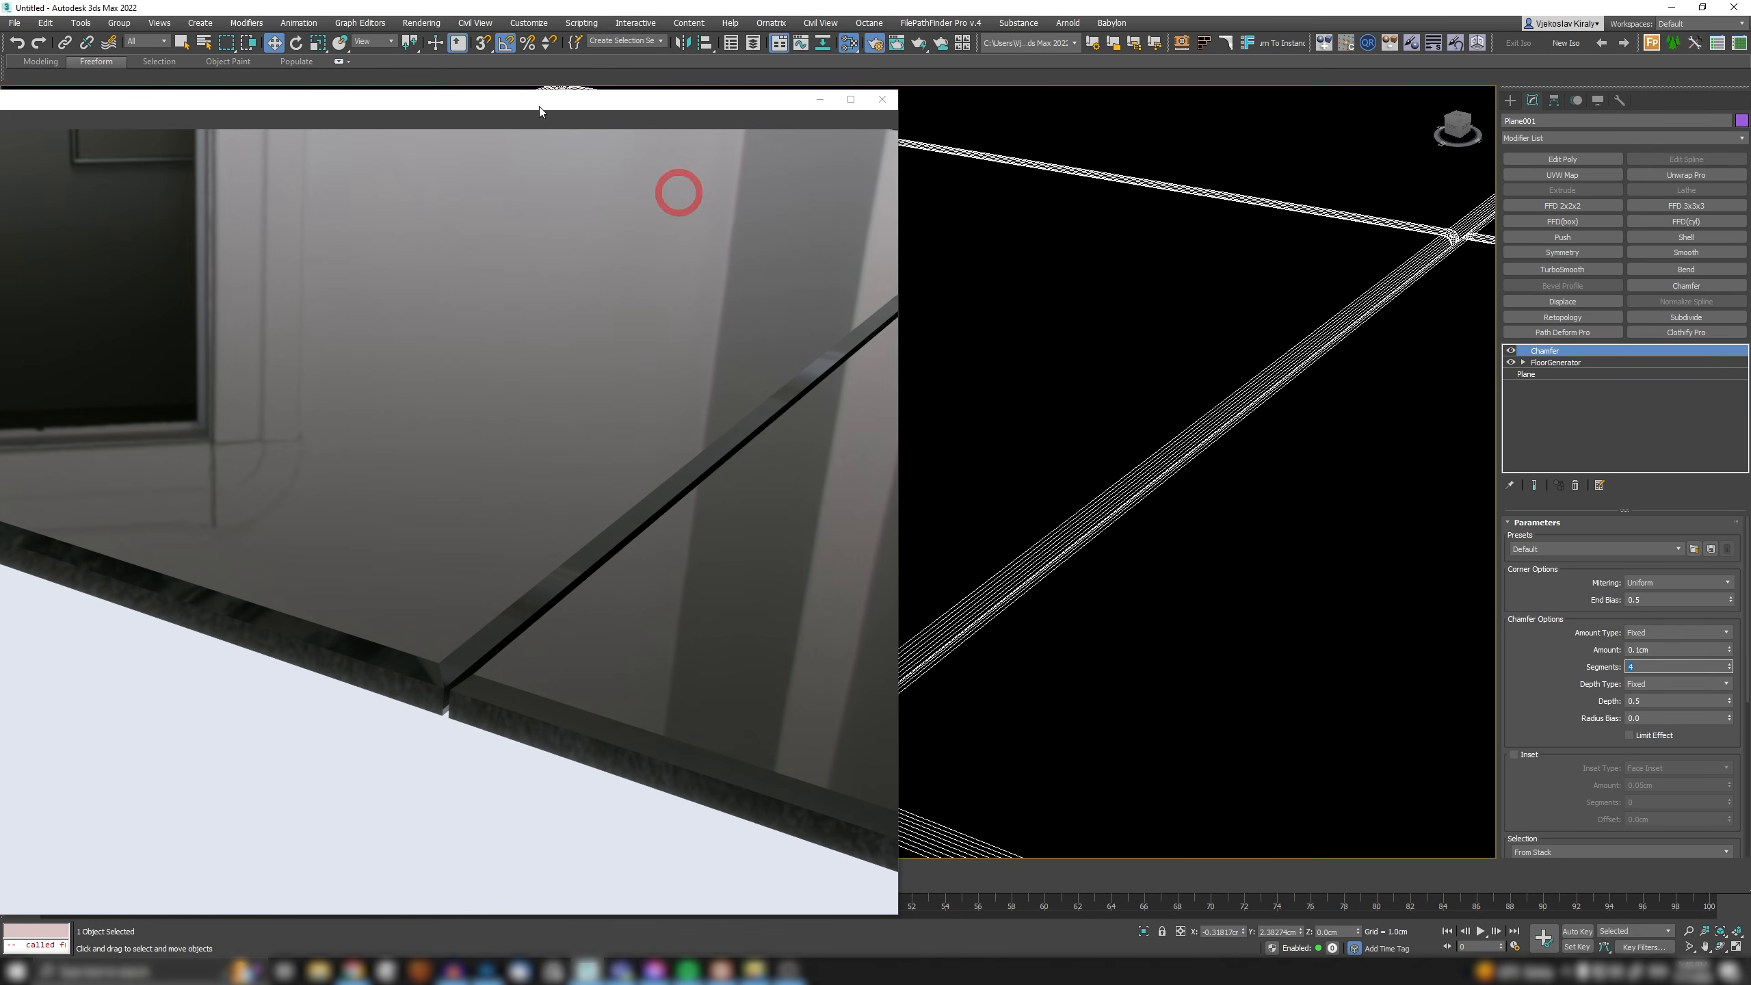
pyautogui.scroll(-10, 1078, 668)
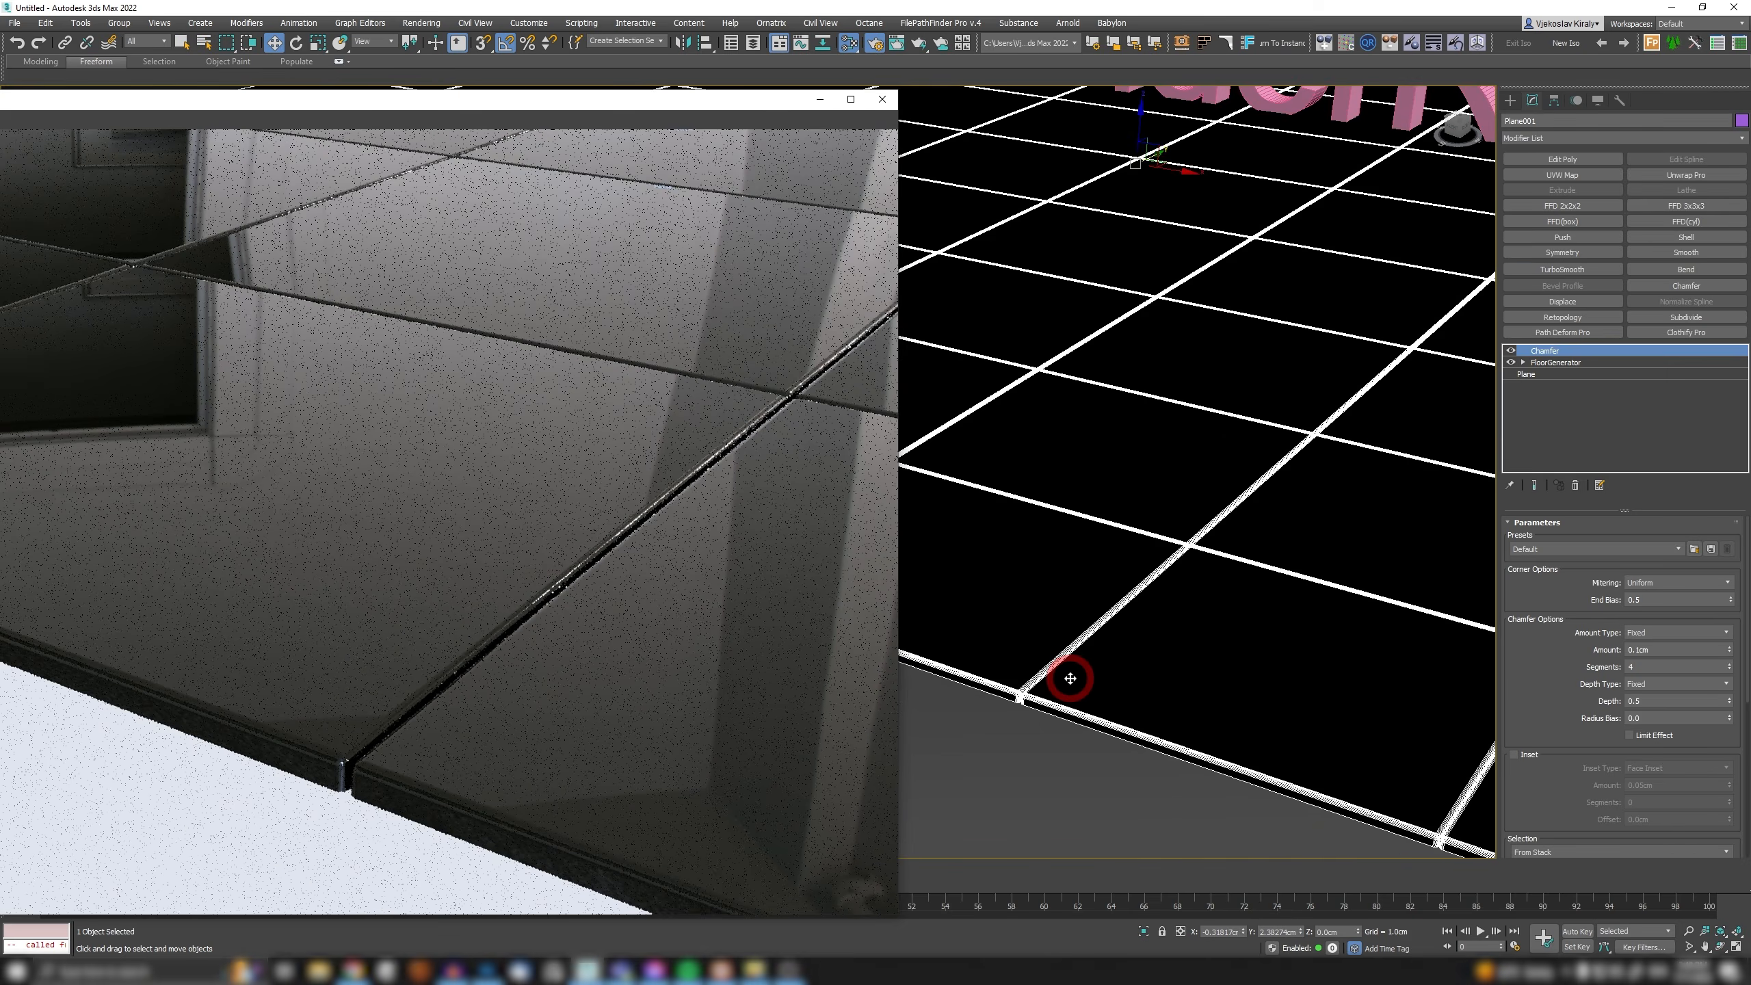
pyautogui.scroll(-6, 1181, 466)
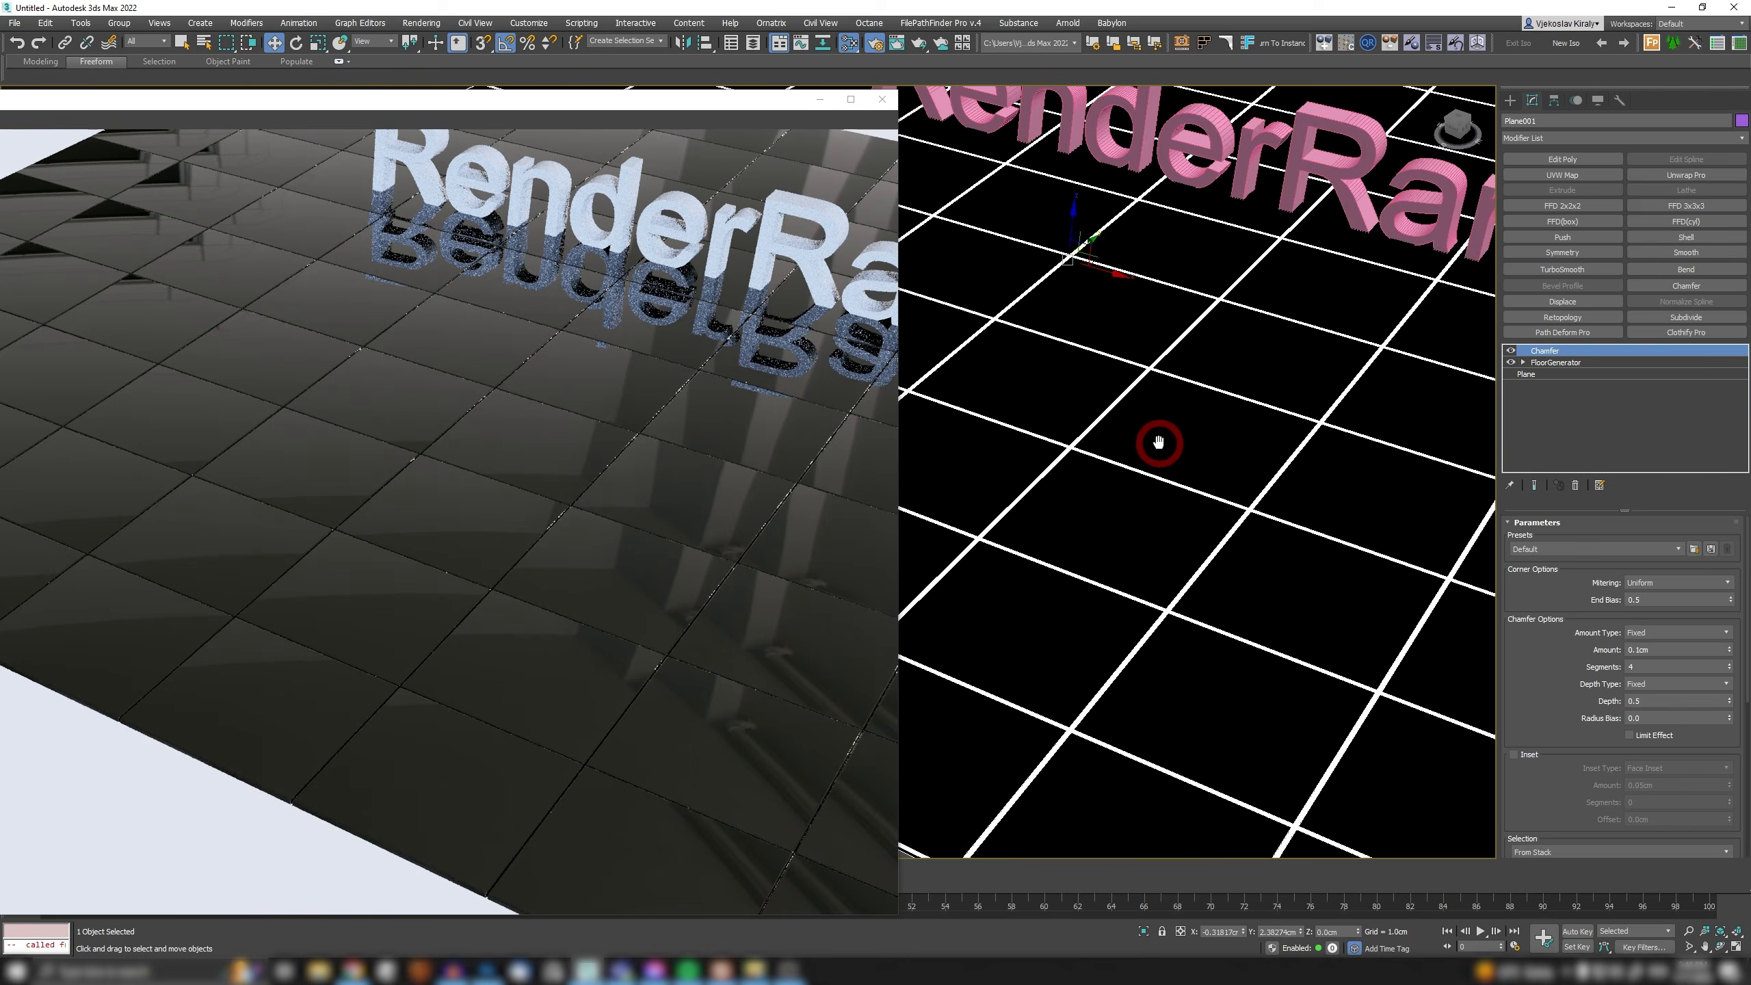
pyautogui.keyDown('alt'); pyautogui.moveTo(1133, 473); pyautogui.dragTo(1137, 468, button='middle'); pyautogui.keyUp('alt')
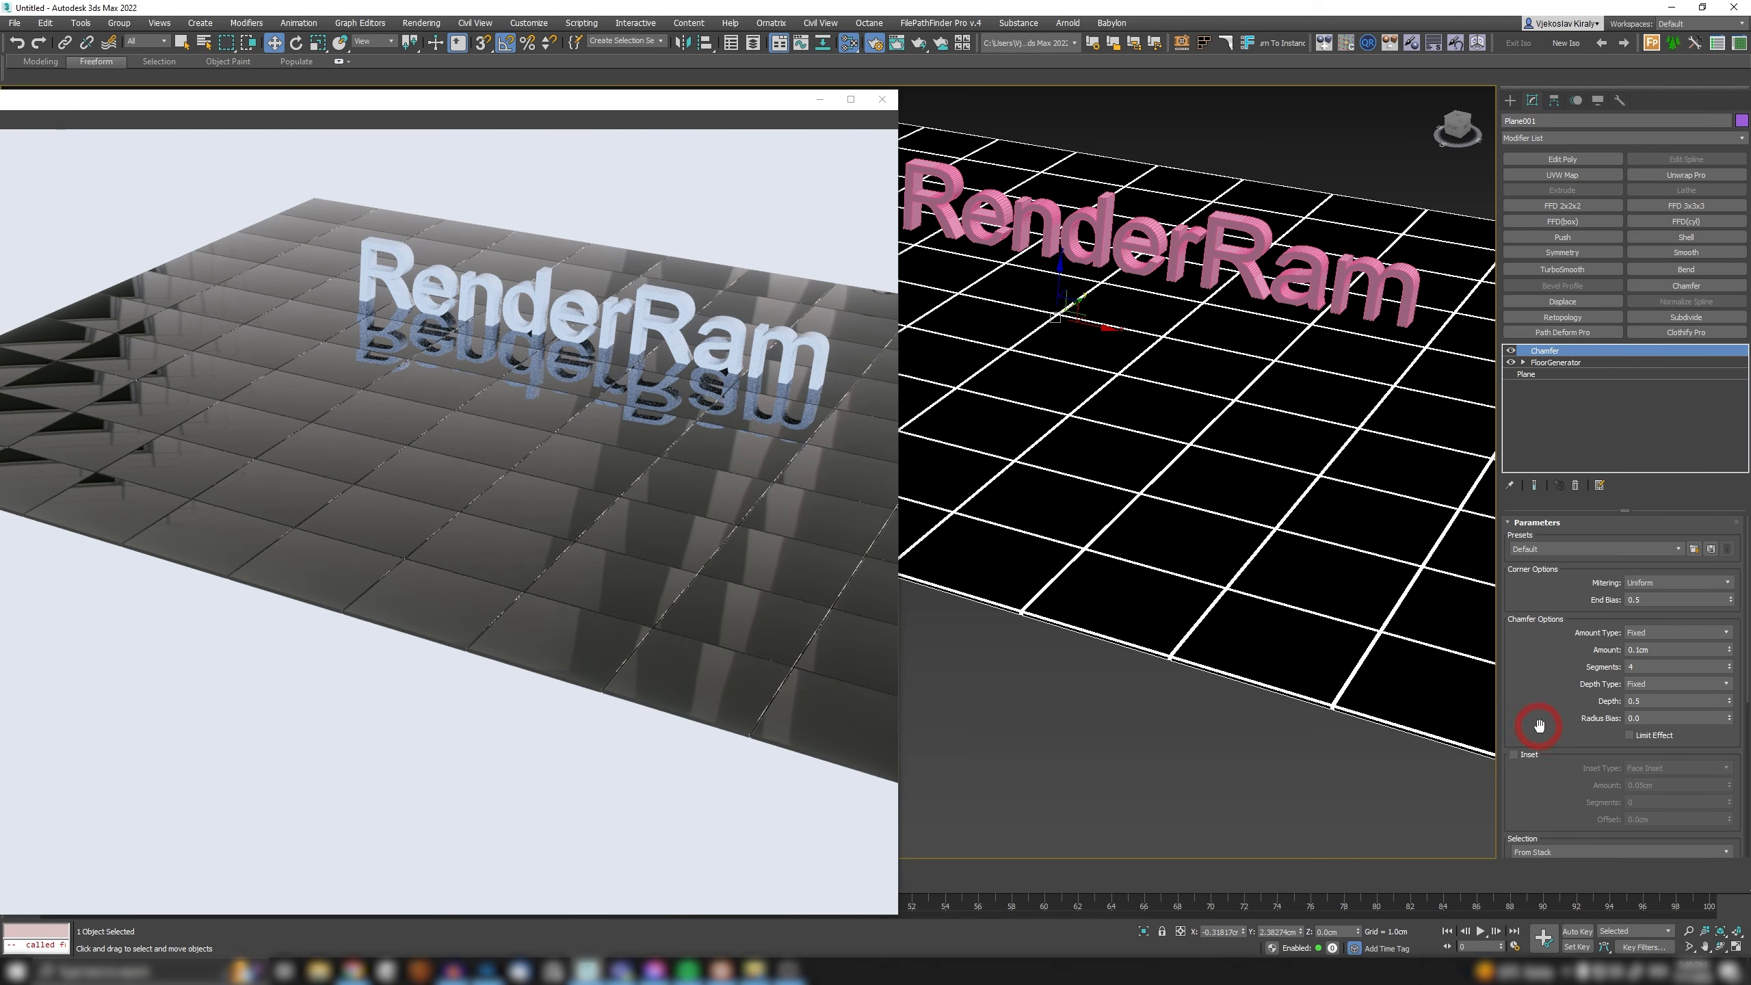
# Set the chamfer's smoothing output to Smooth Chamfers Only and inspect the tile reflections up close.
pyautogui.moveTo(1539, 727); pyautogui.dragTo(1543, 503)
pyautogui.moveTo(1527, 815); pyautogui.dragTo(1528, 737)
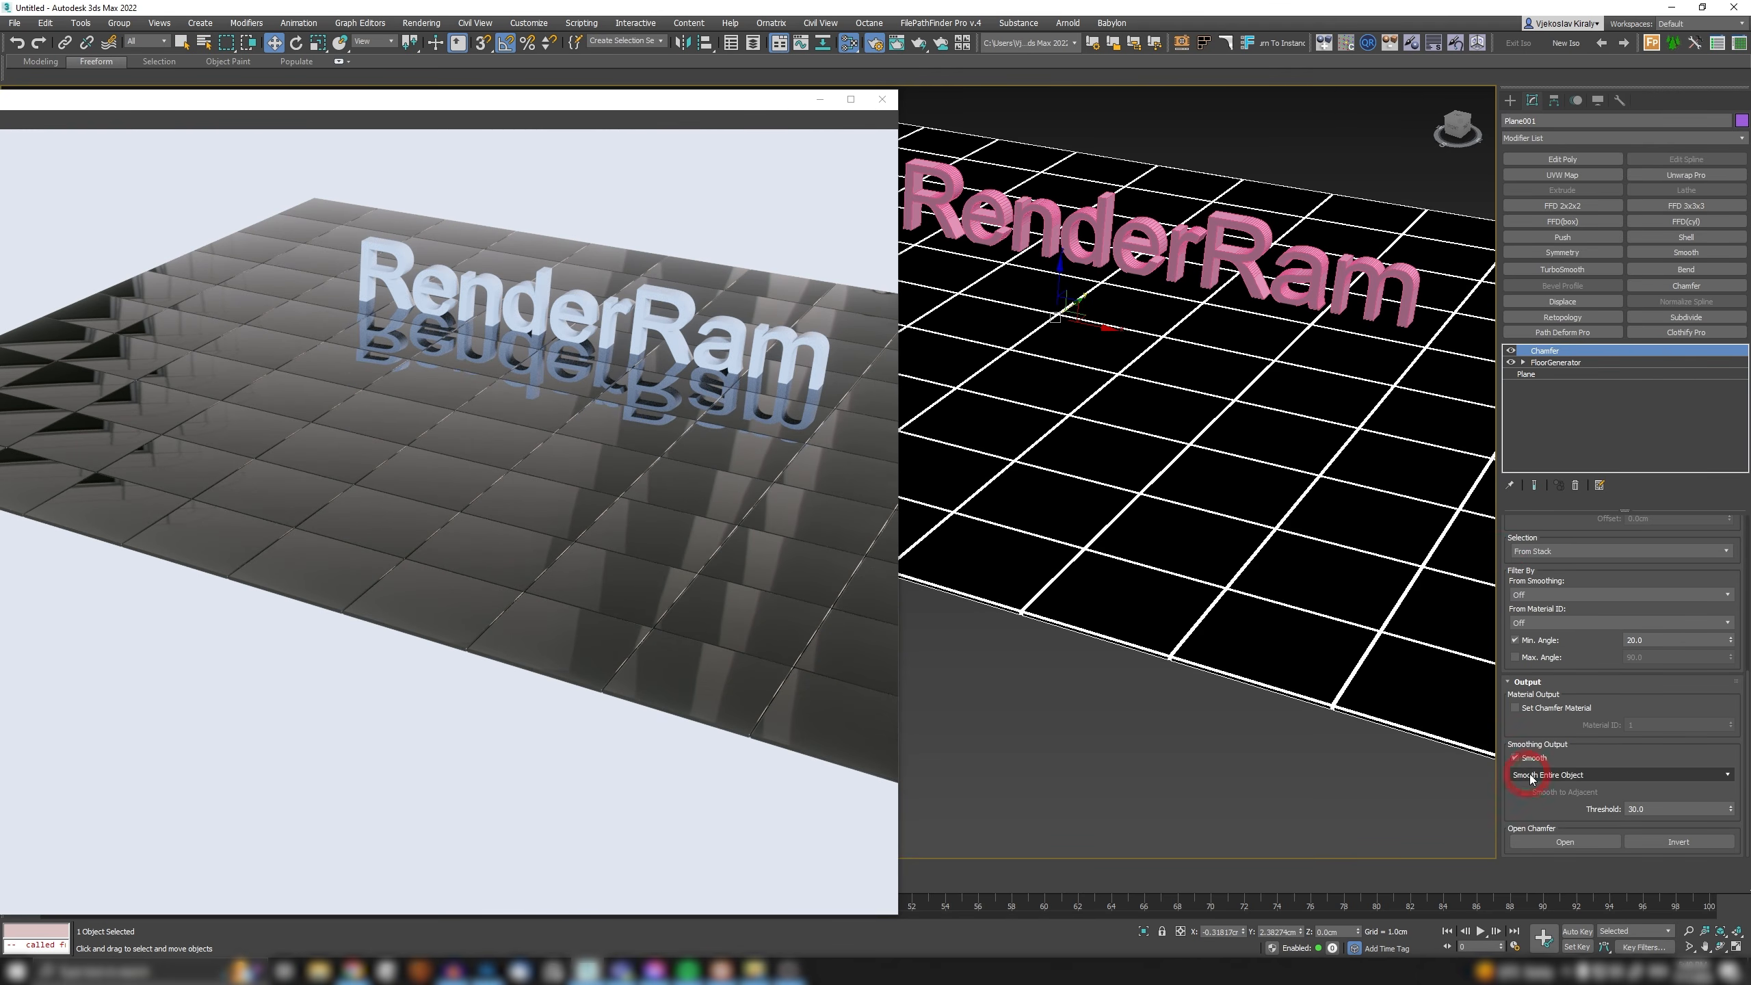
pyautogui.click(1530, 774)
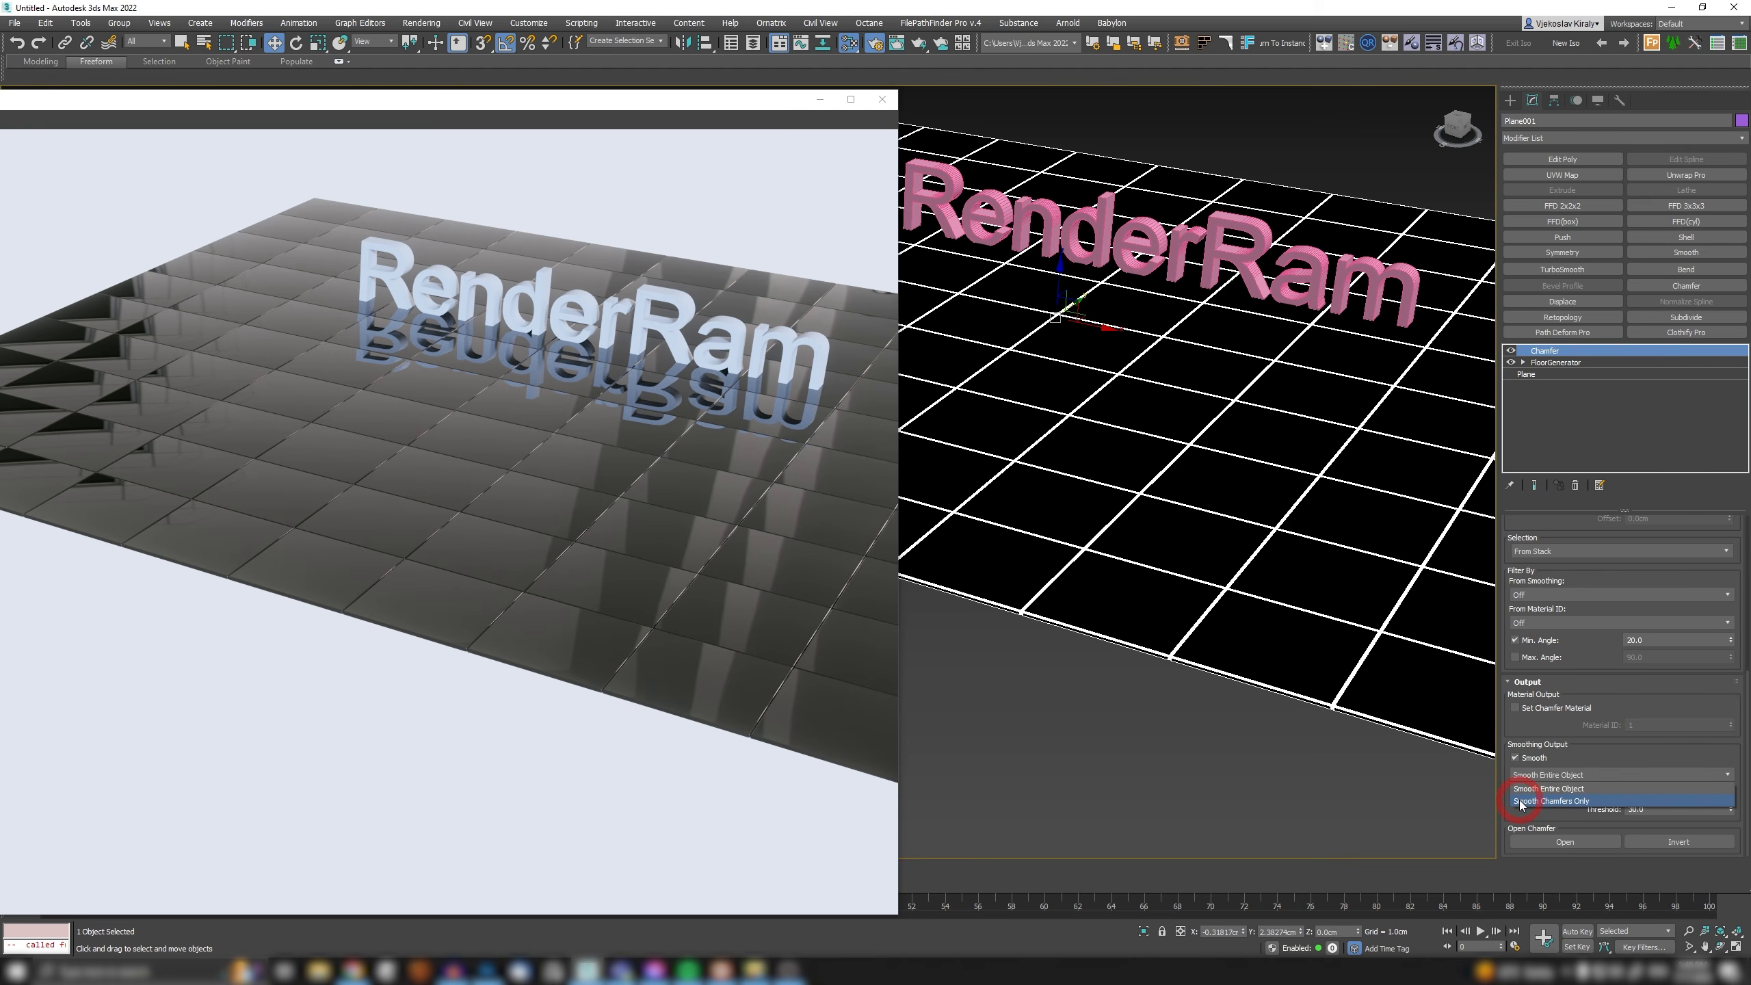
pyautogui.click(1544, 802)
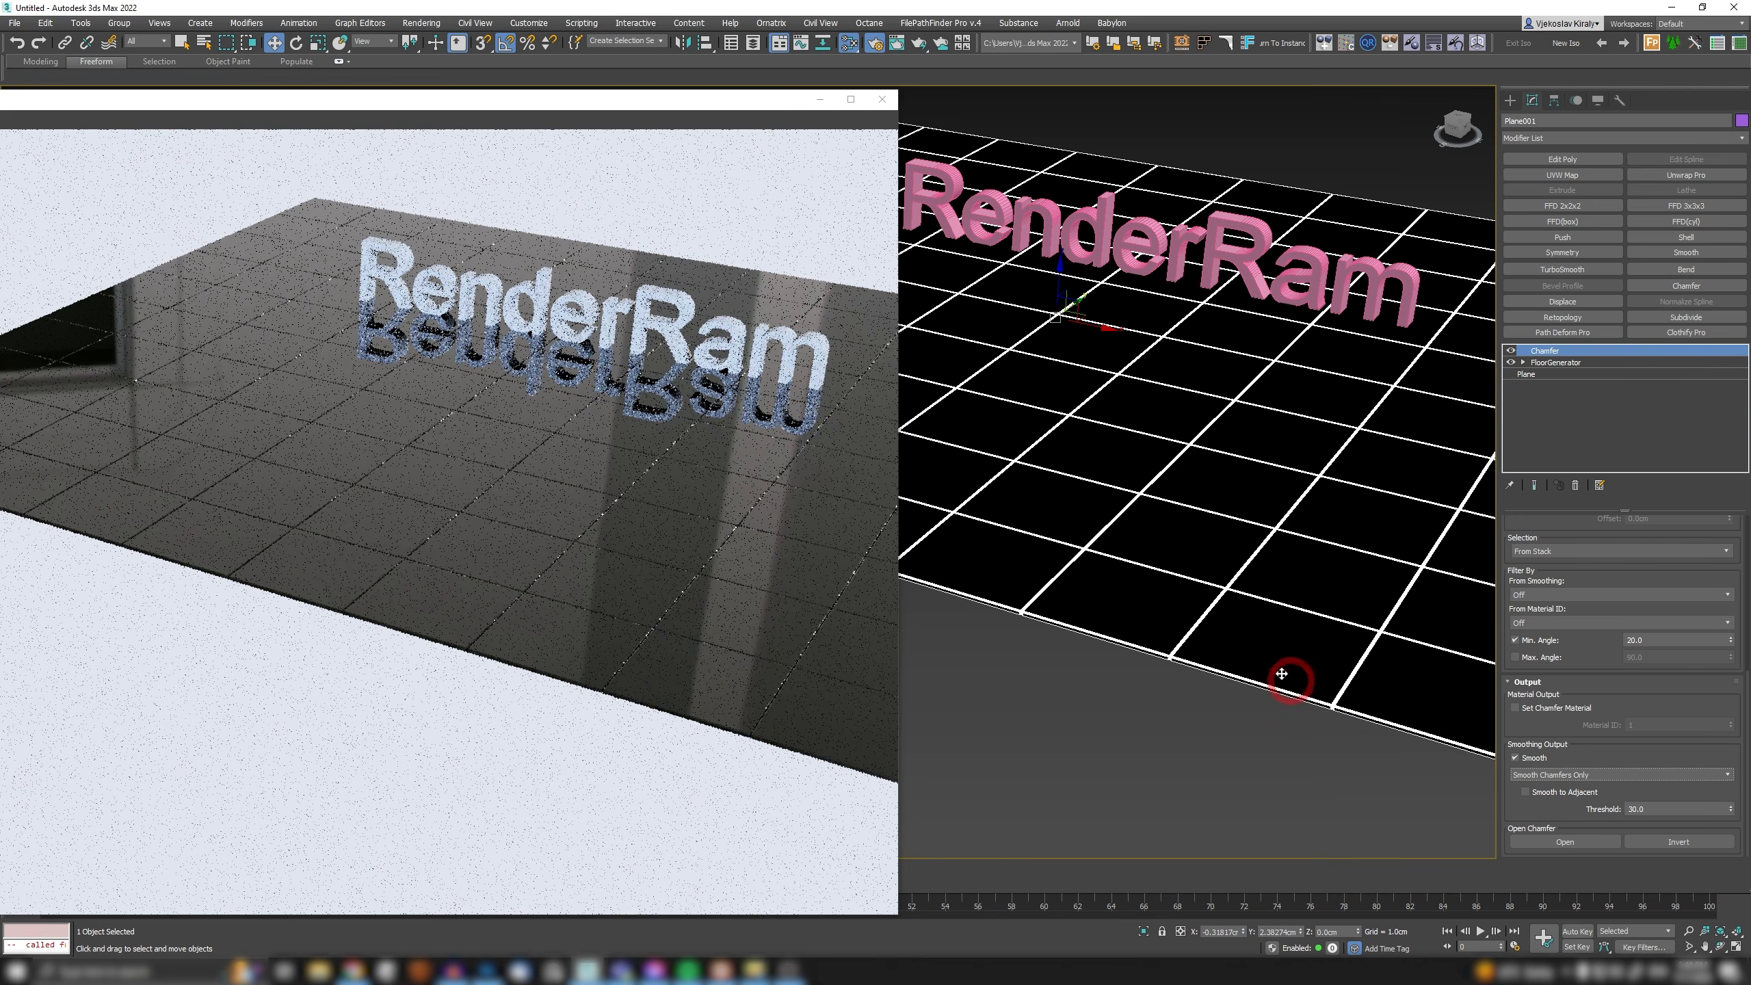
pyautogui.moveTo(1103, 382)
pyautogui.keyDown('alt'); pyautogui.mouseDown(button='middle')
pyautogui.moveTo(1116, 378)
pyautogui.moveTo(1078, 376)
pyautogui.mouseUp(button='middle'); pyautogui.keyUp('alt')
pyautogui.scroll(5, 1065, 431)
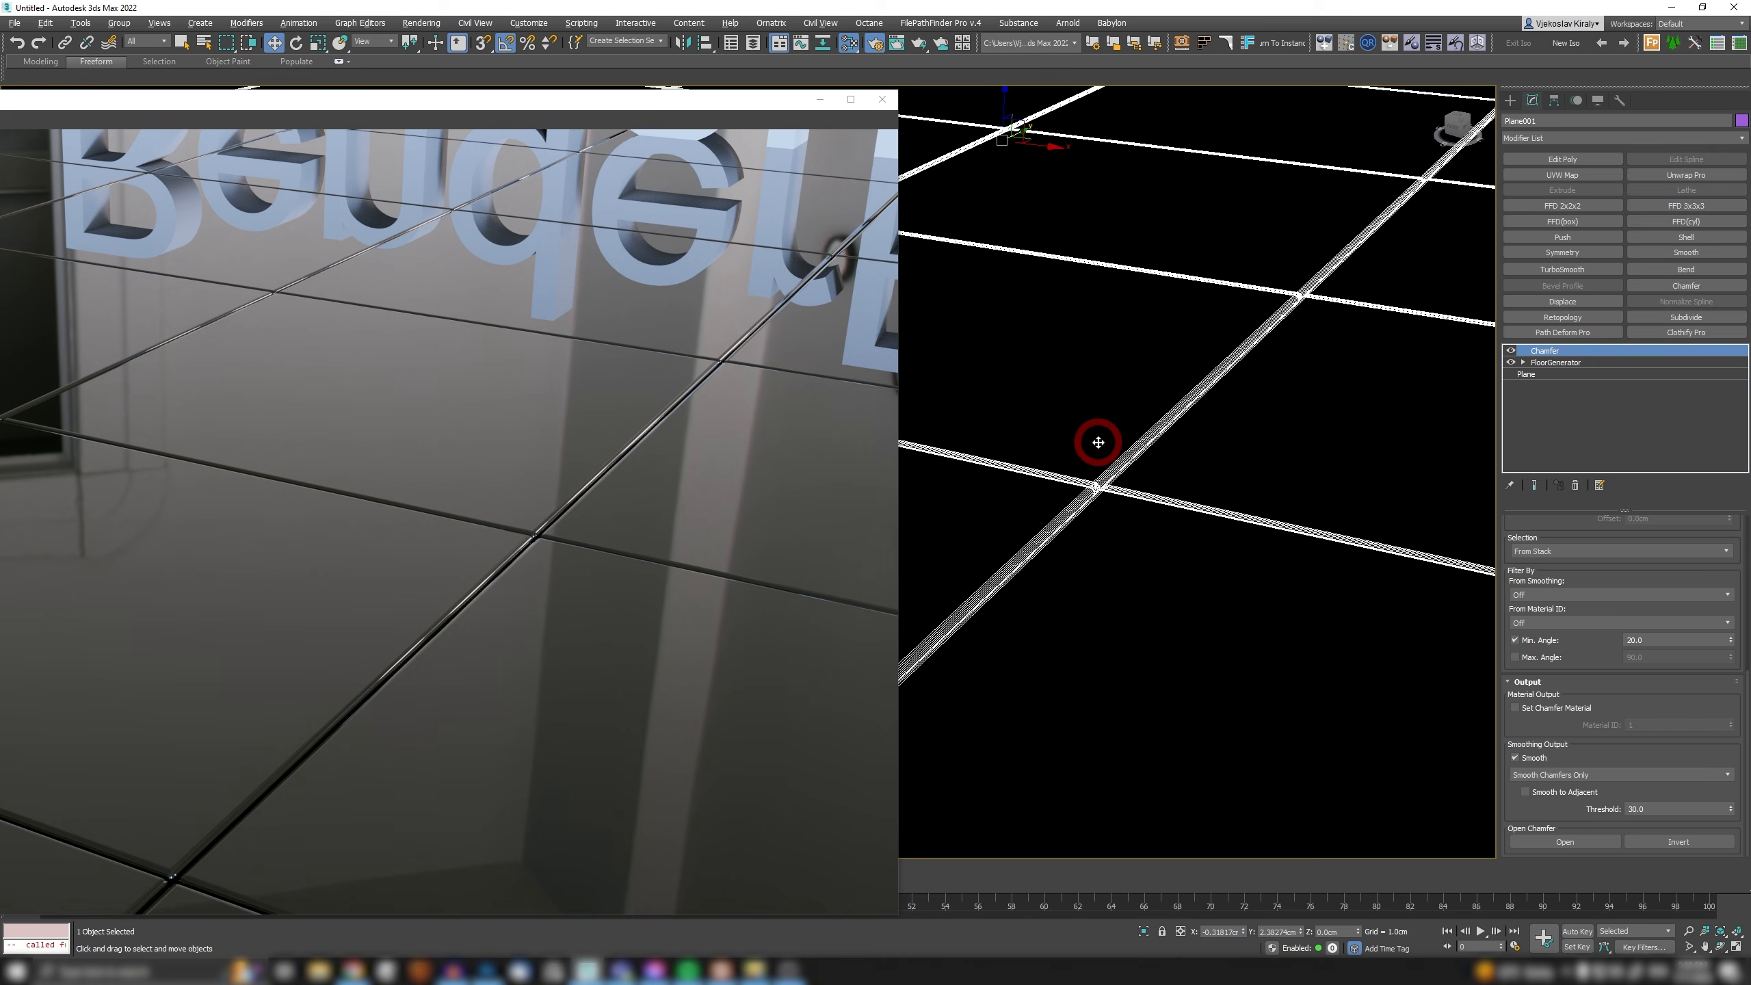
pyautogui.moveTo(1106, 434); pyautogui.dragTo(1164, 334, button='middle')
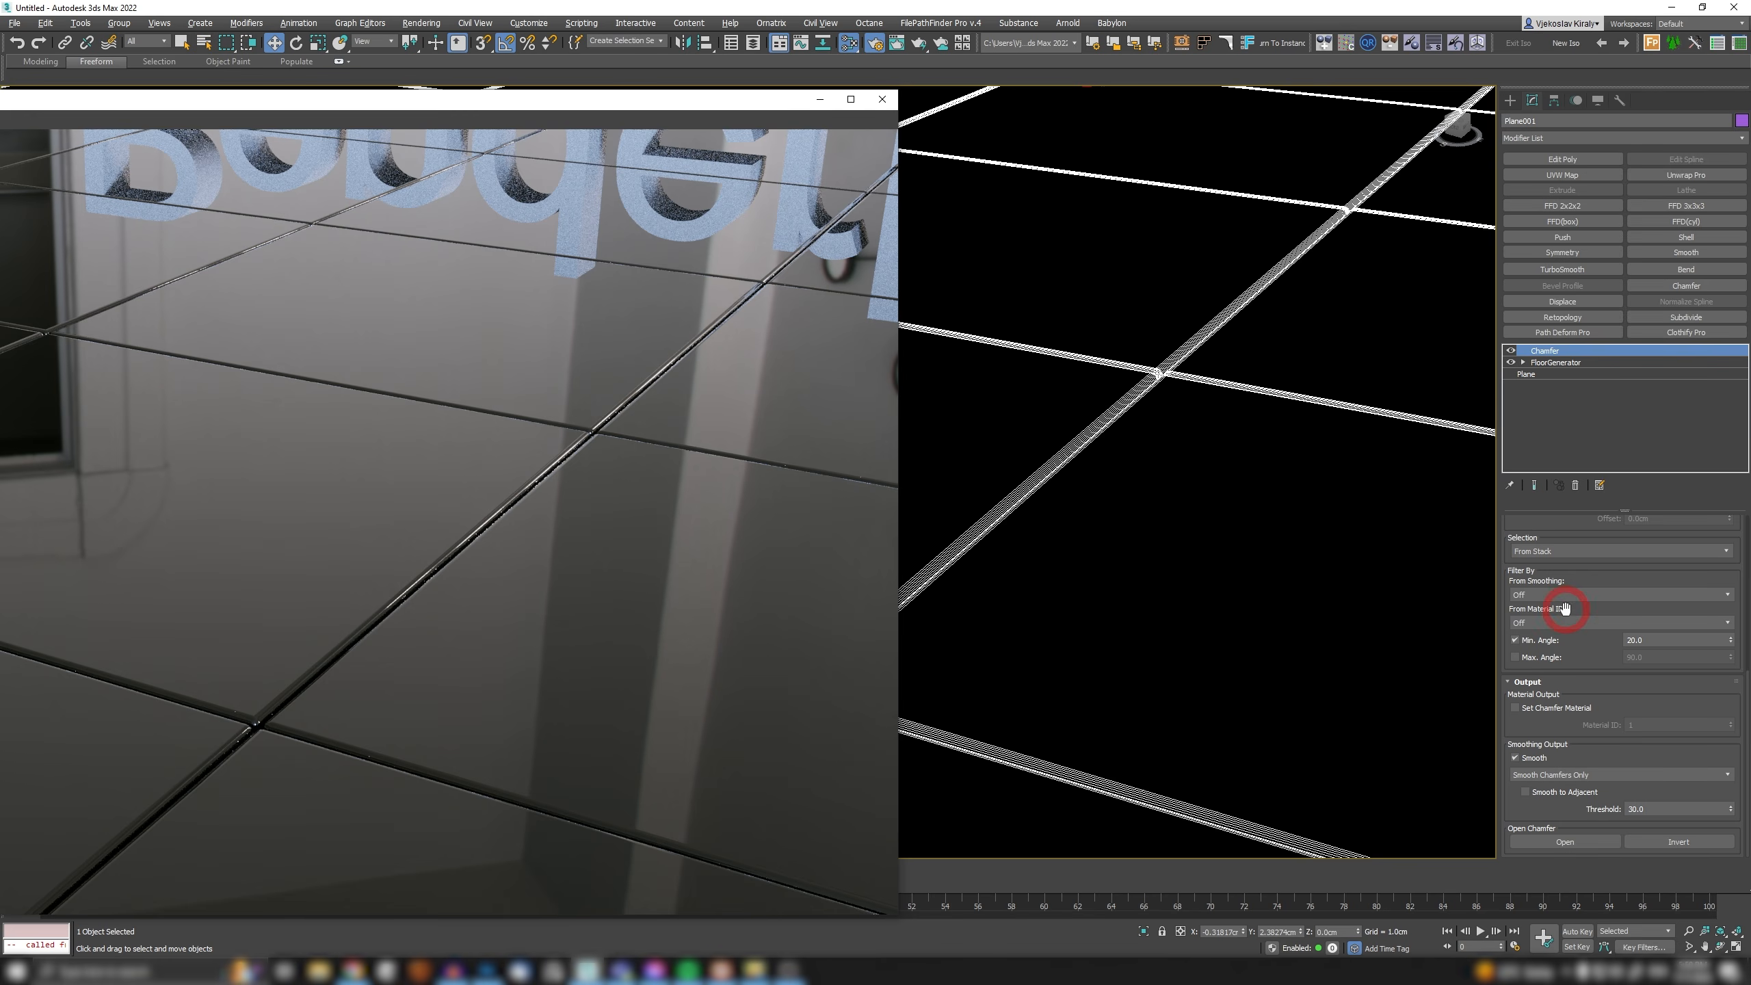
# Set the floor chamfer's segments to 1.
pyautogui.moveTo(1571, 520); pyautogui.dragTo(1548, 868)
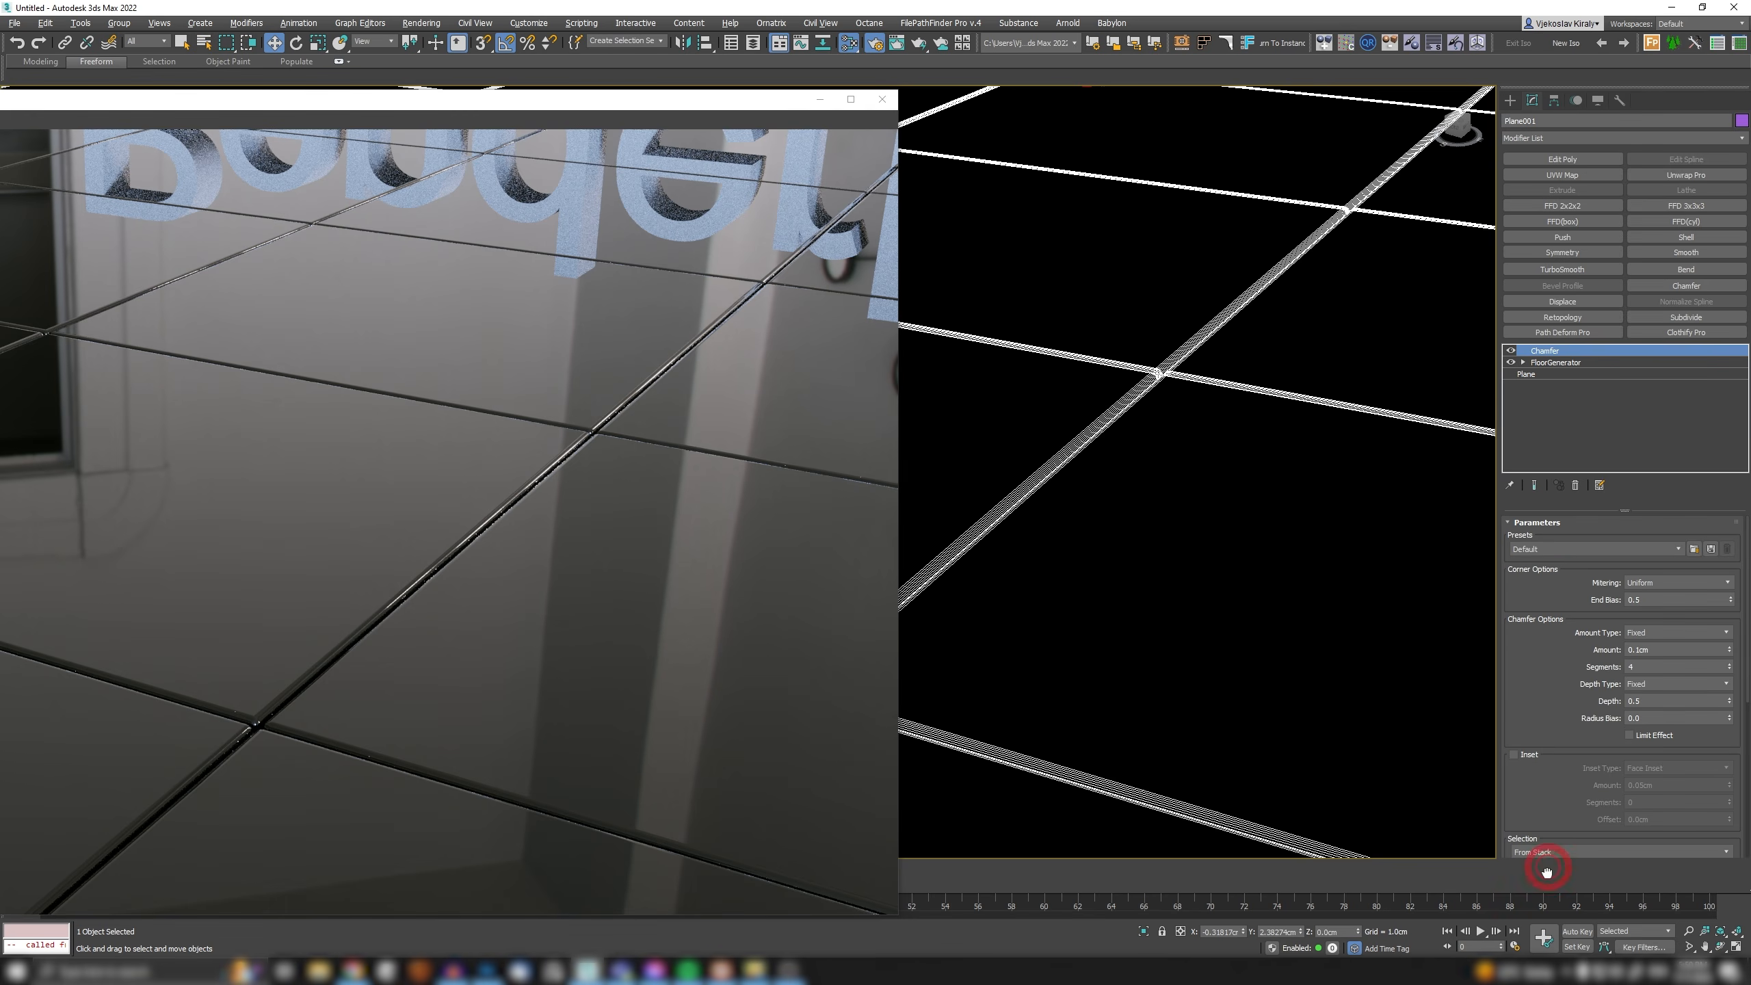
pyautogui.doubleClick(1642, 665)
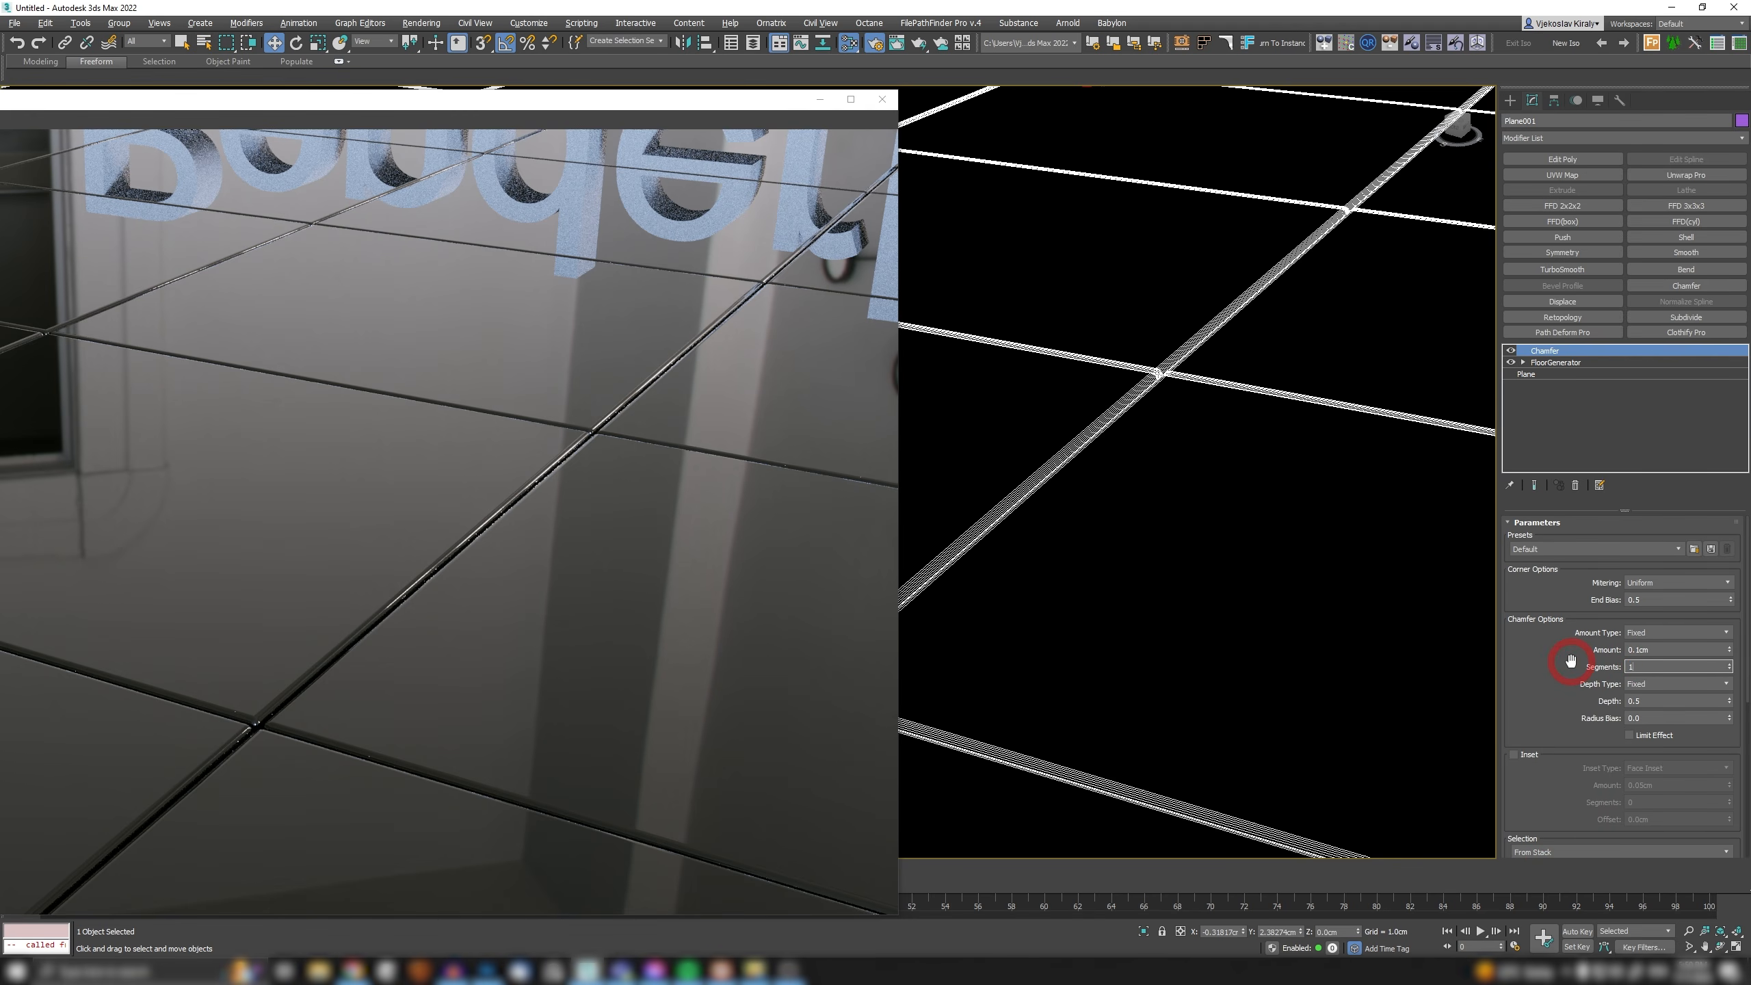
pyautogui.press('Return')
# Clear the render window from the viewport and enable the chamfer's inset with the Face Inset type.
pyautogui.moveTo(510, 103); pyautogui.dragTo(0, 90)
pyautogui.moveTo(770, 547); pyautogui.dragTo(857, 449, button='middle')
pyautogui.scroll(-3, 1008, 302)
pyautogui.scroll(3, 828, 414)
pyautogui.scroll(3, 691, 527)
pyautogui.scroll(-1, 1516, 717)
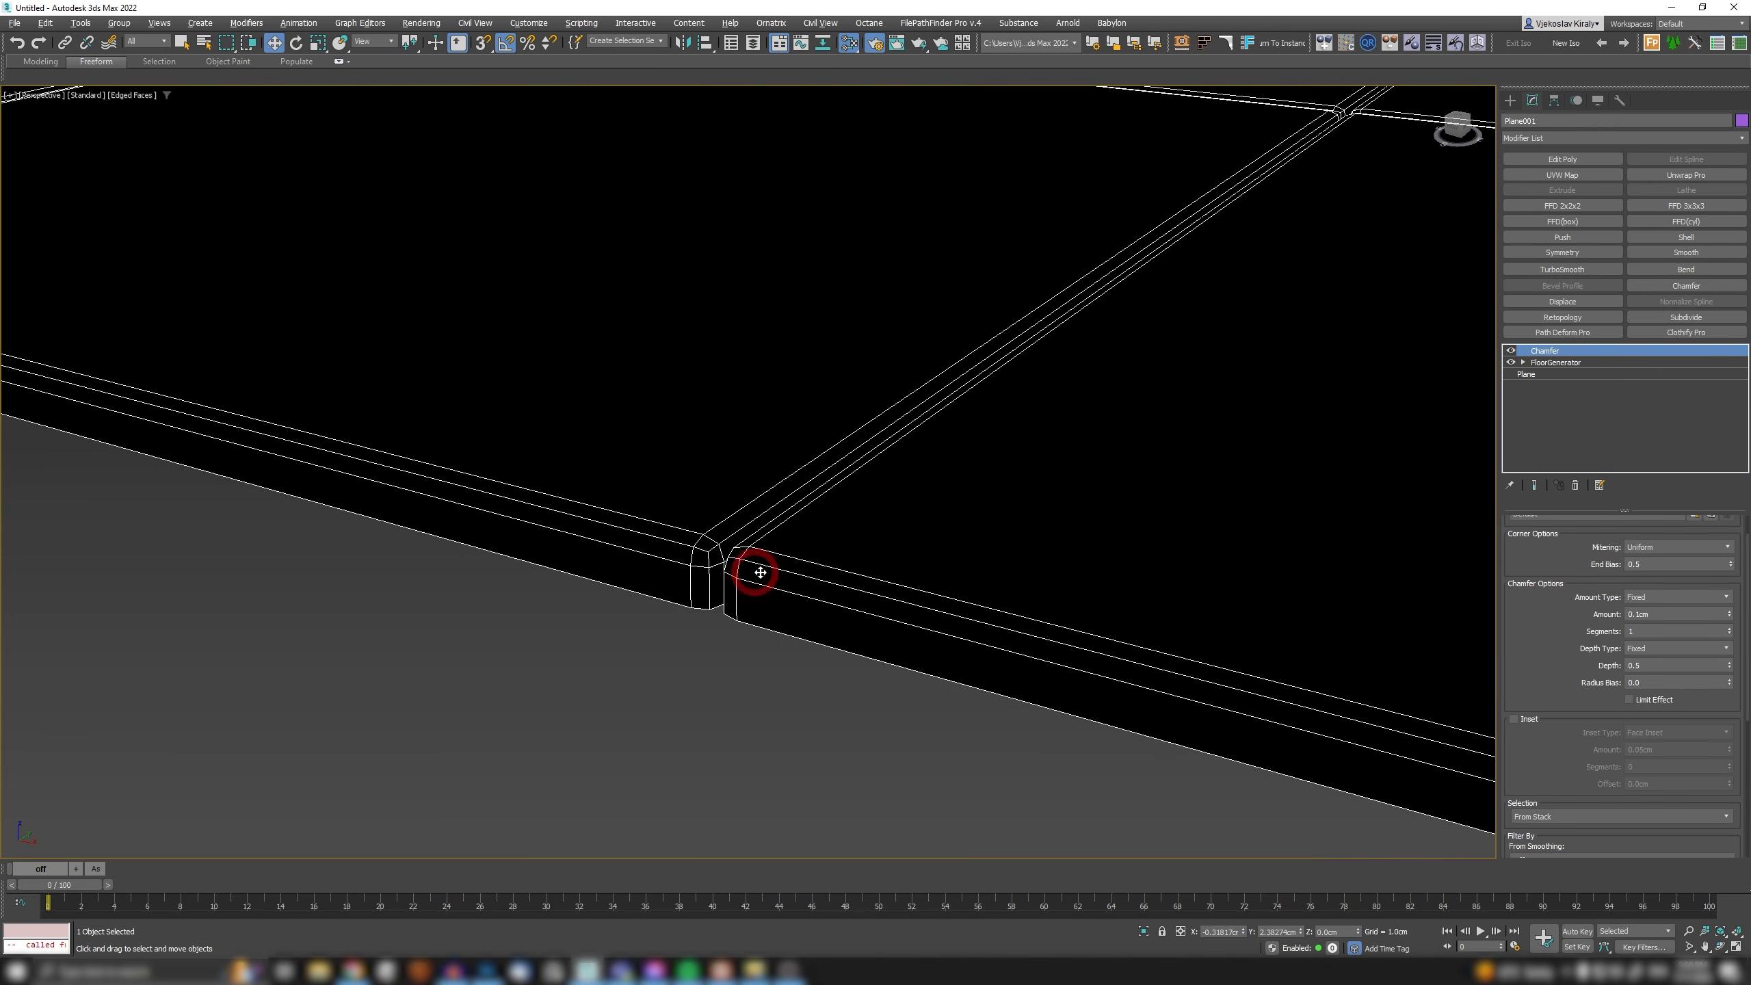
pyautogui.click(1514, 719)
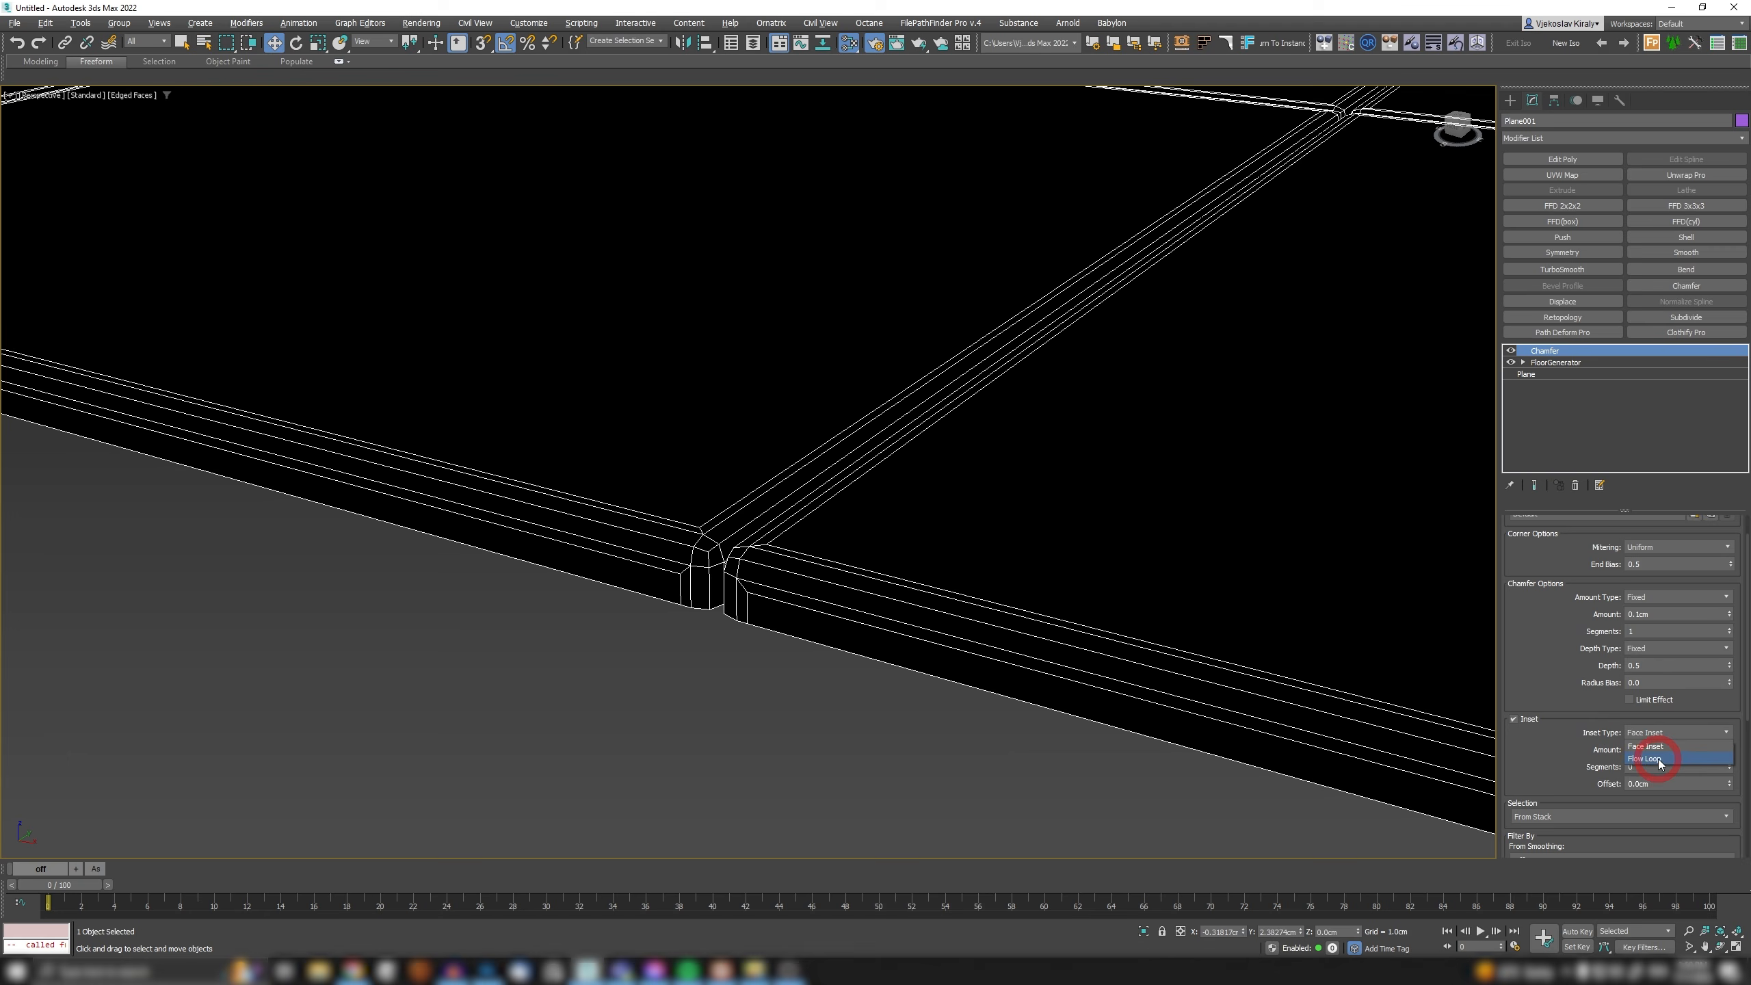
pyautogui.click(1649, 746)
# Try a different amount for the chamfer's face inset.
pyautogui.scroll(-5, 896, 538)
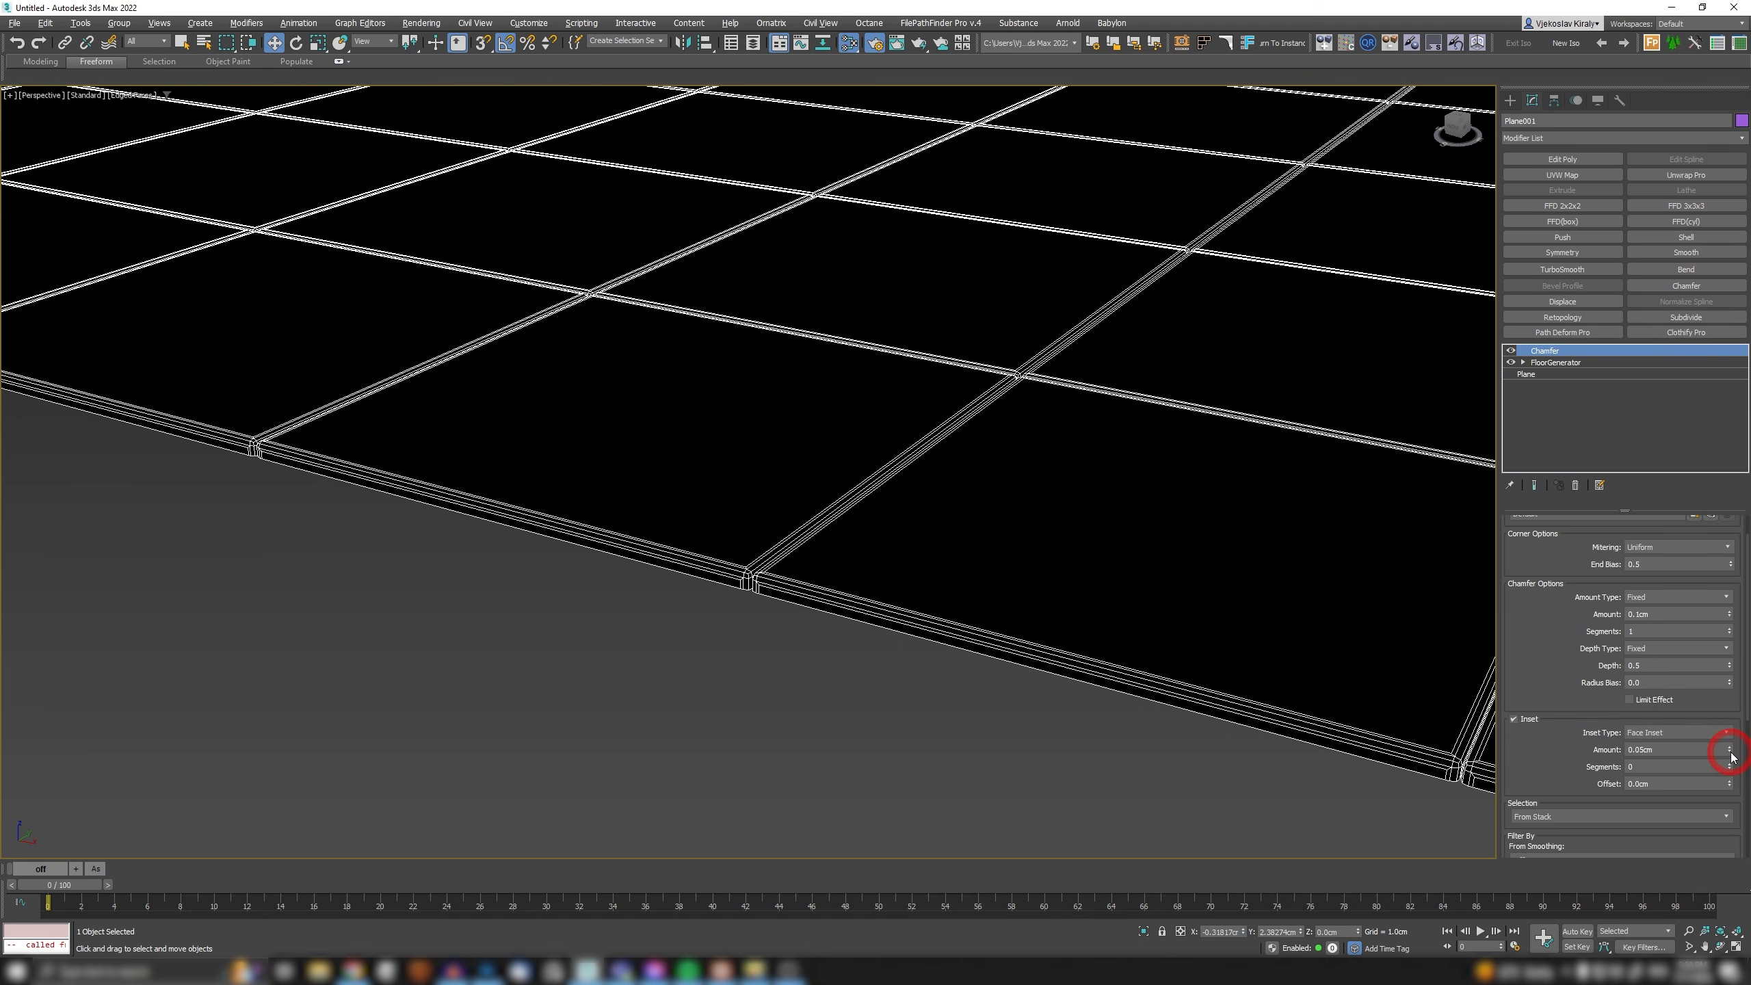
pyautogui.moveTo(1729, 754); pyautogui.dragTo(1570, 485)
pyautogui.rightClick(1570, 485)
# Change the chamfer's inset type to Flow Loop.
pyautogui.scroll(4, 635, 546)
pyautogui.click(1655, 731)
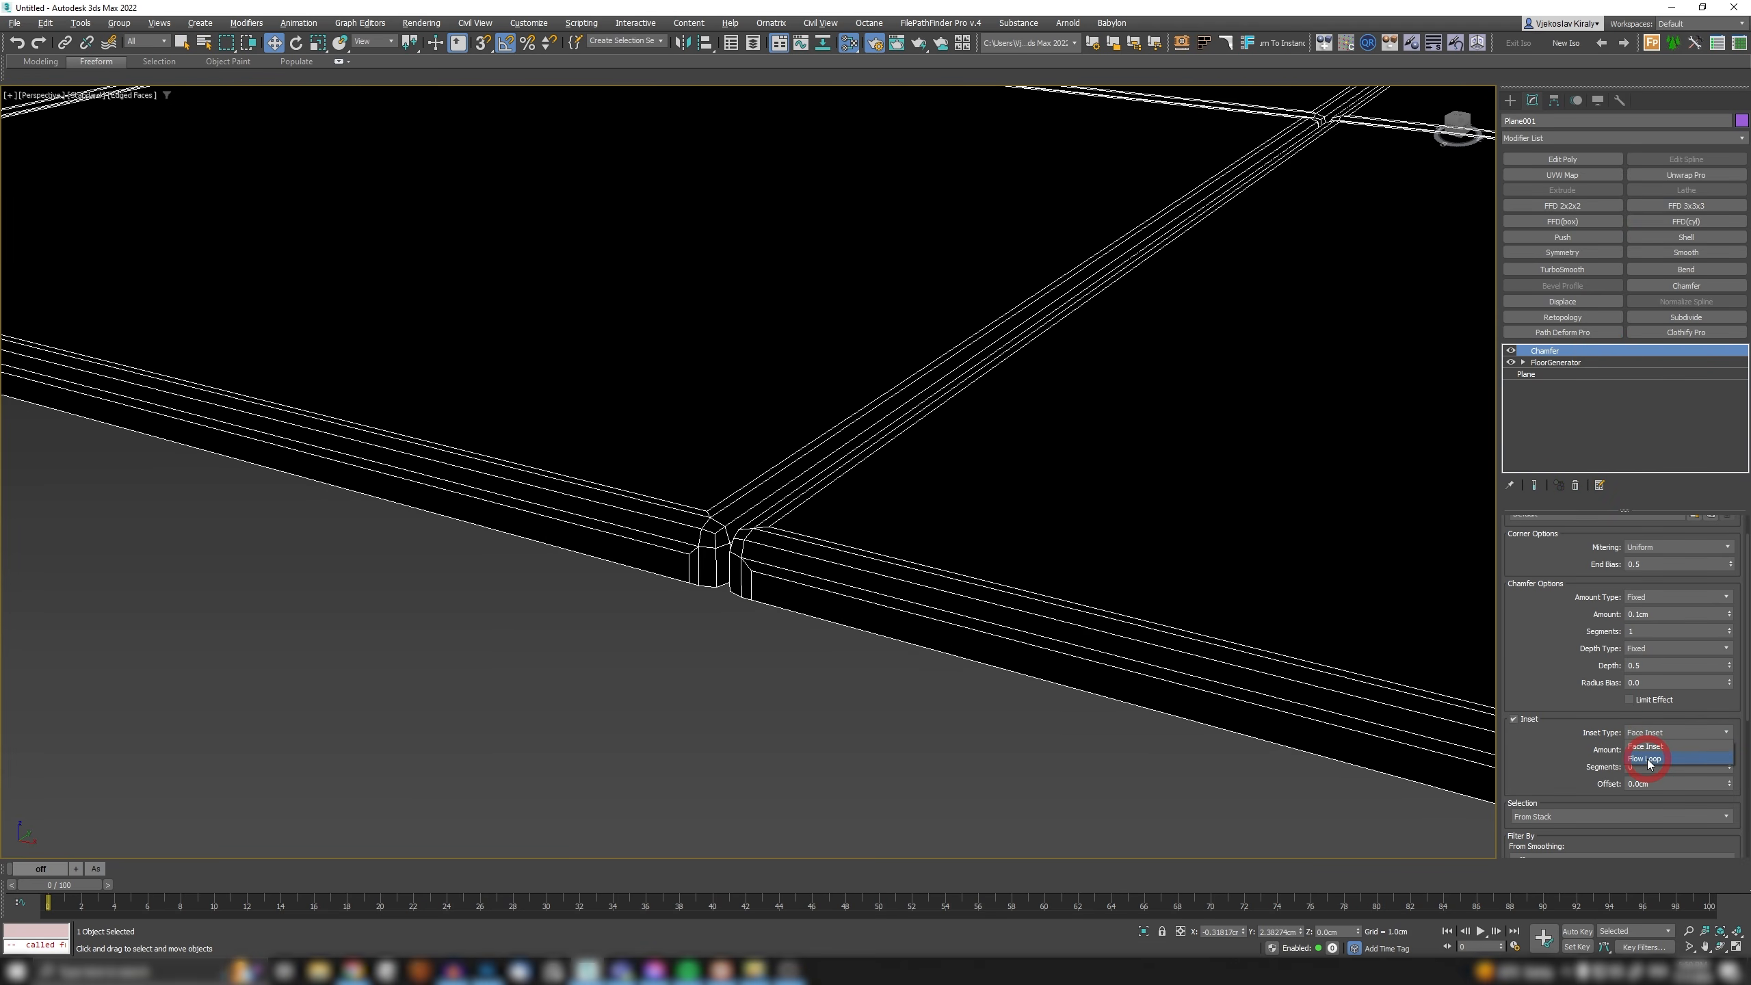
pyautogui.click(1648, 758)
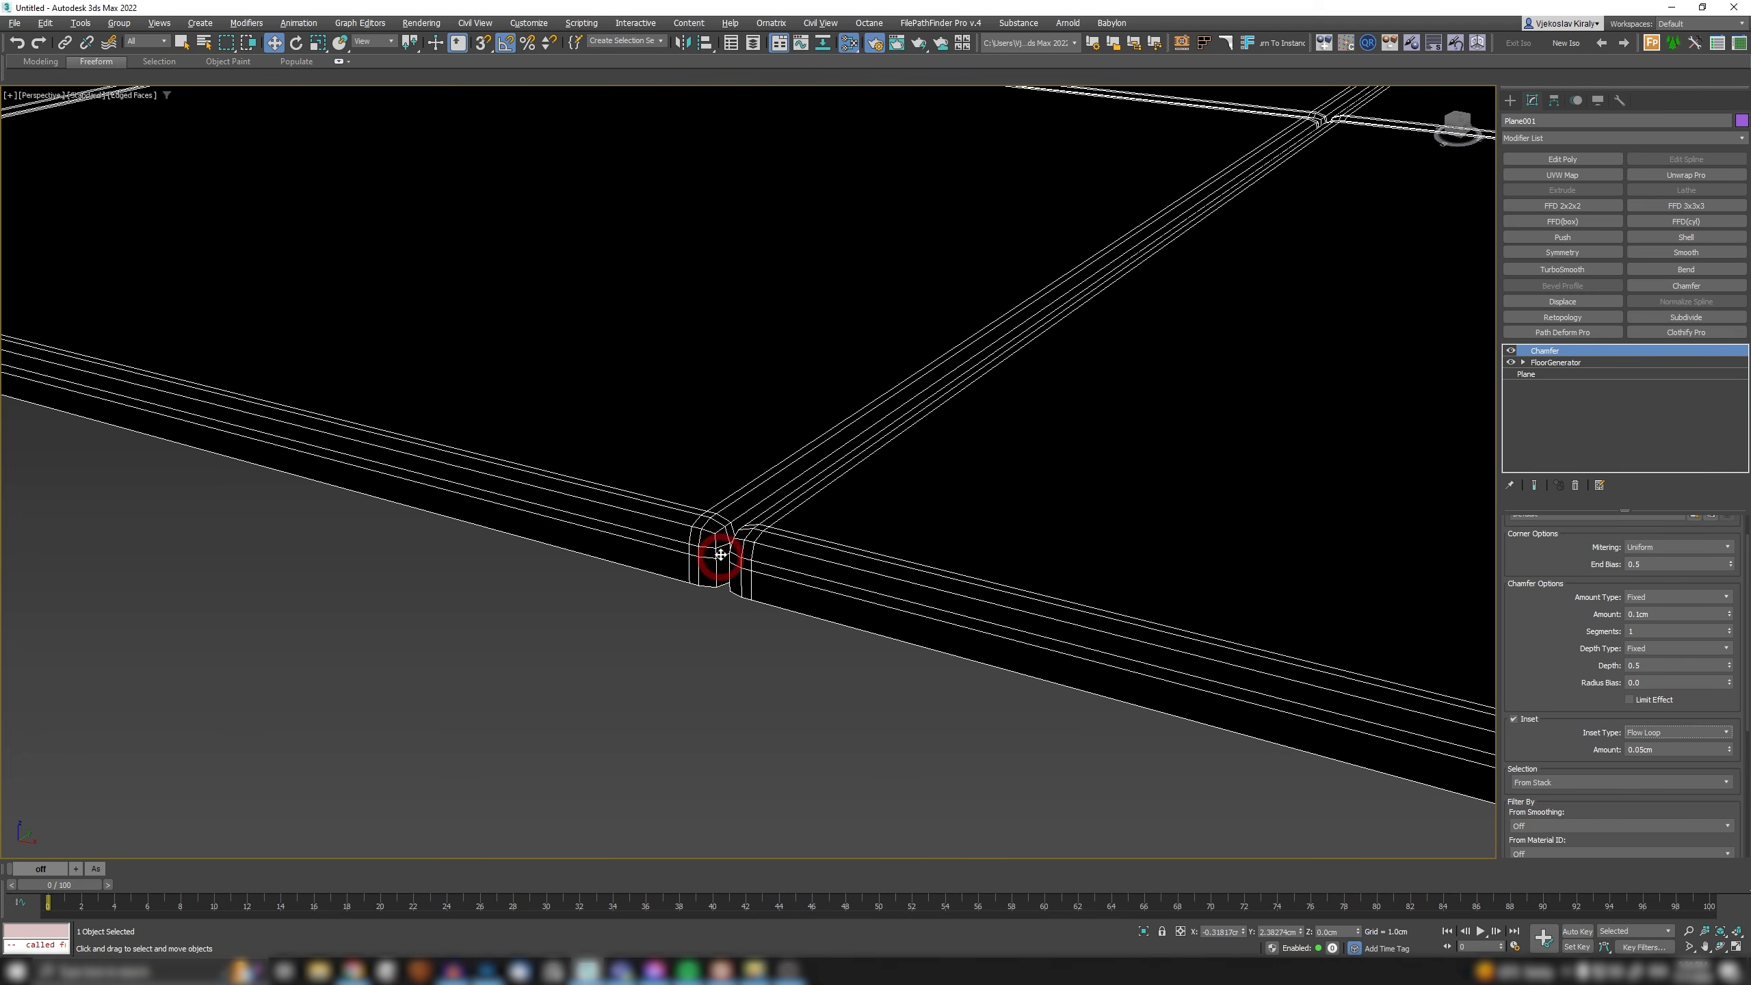
# Adjust the flow loop inset amount to about 0.078 cm while watching the edge loops at the tile corner.
pyautogui.scroll(3, 720, 554)
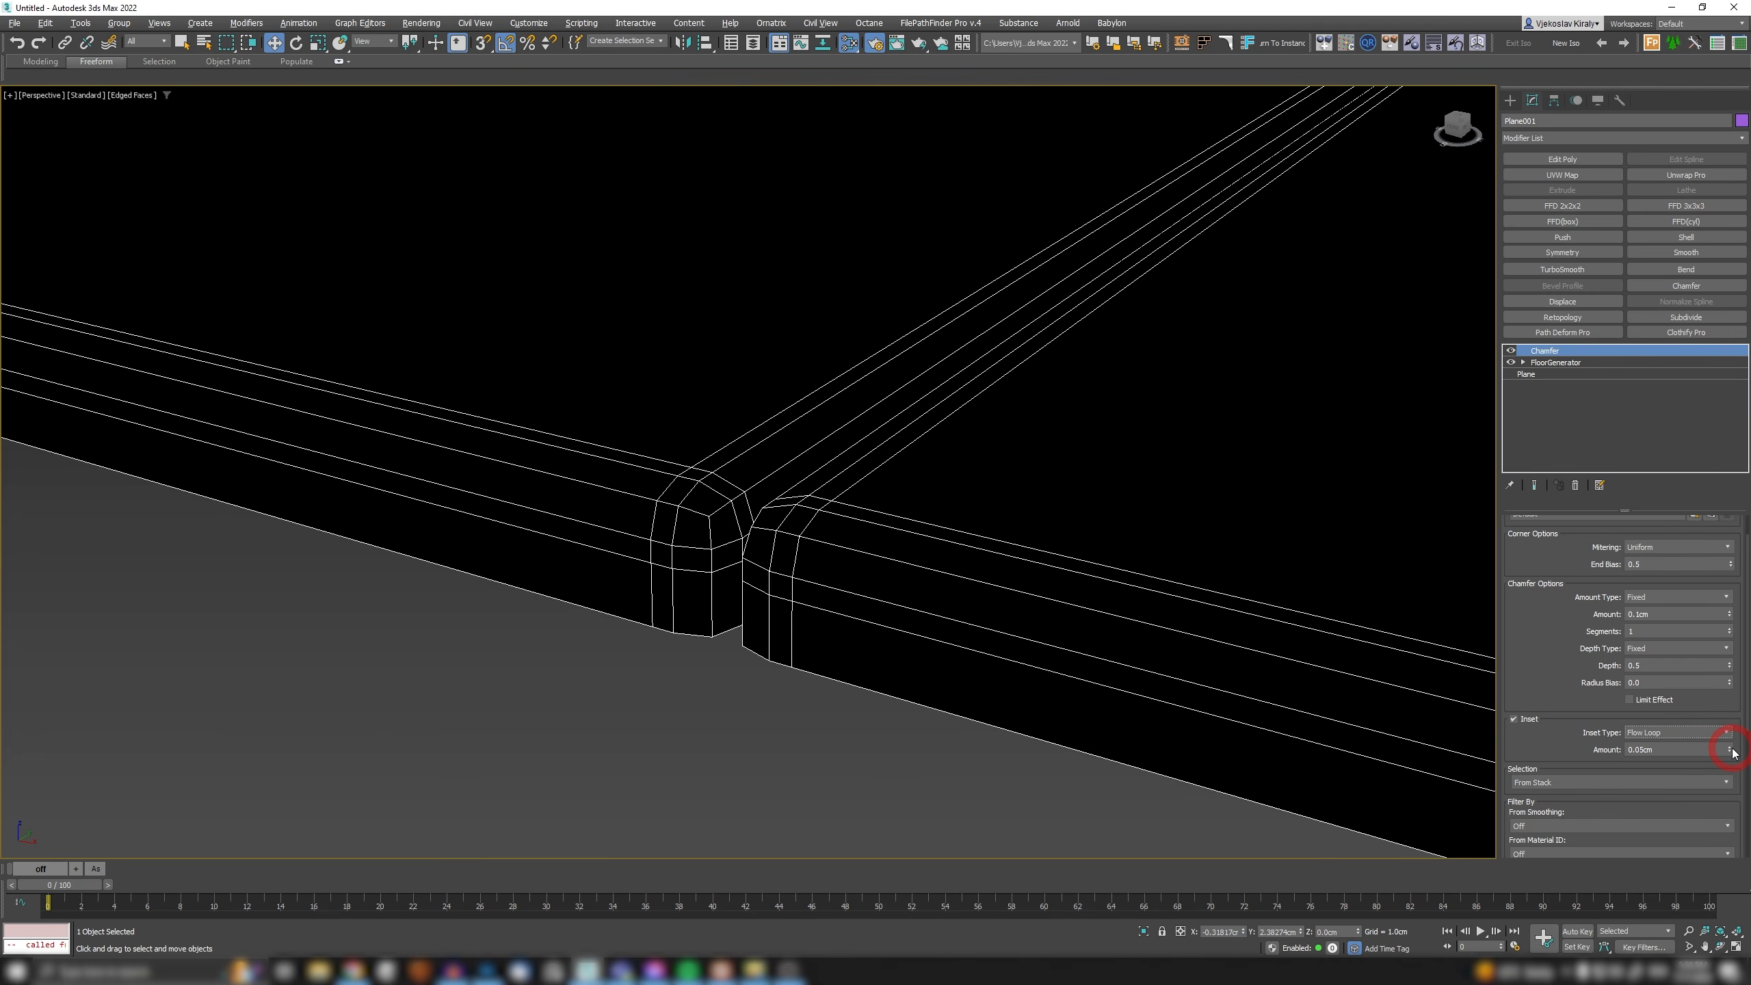
pyautogui.moveTo(1730, 750); pyautogui.dragTo(1720, 689)
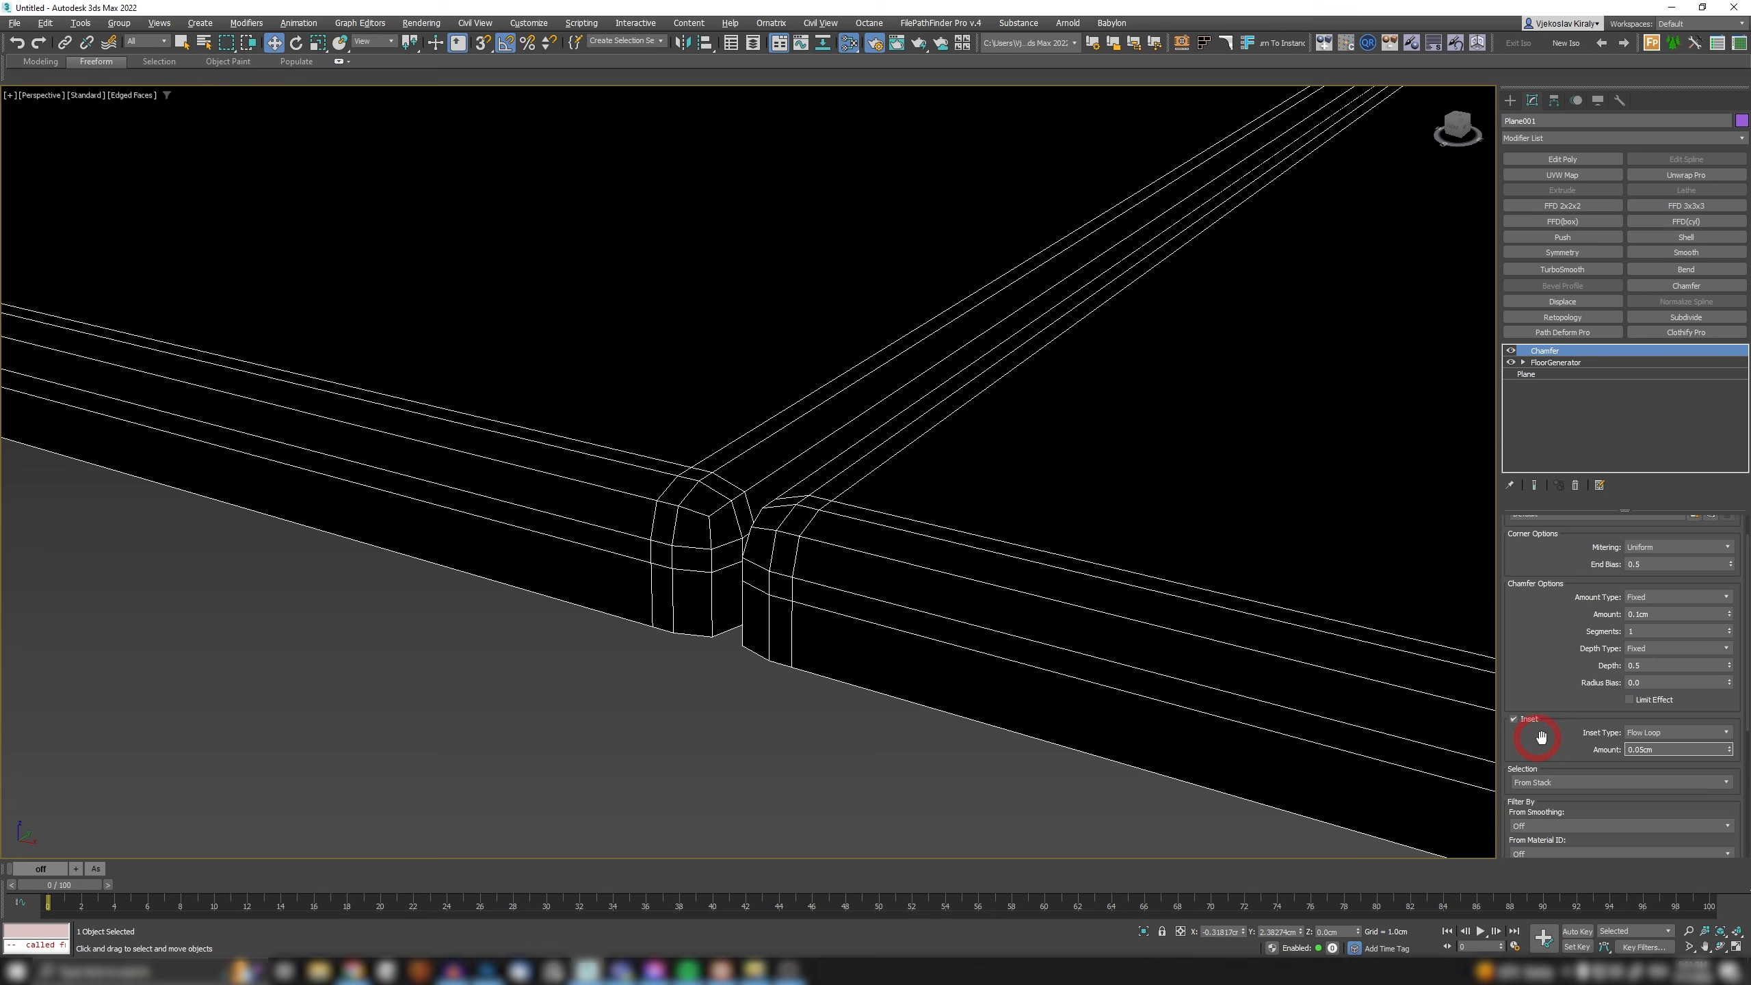
pyautogui.moveTo(1553, 670); pyautogui.dragTo(1554, 657)
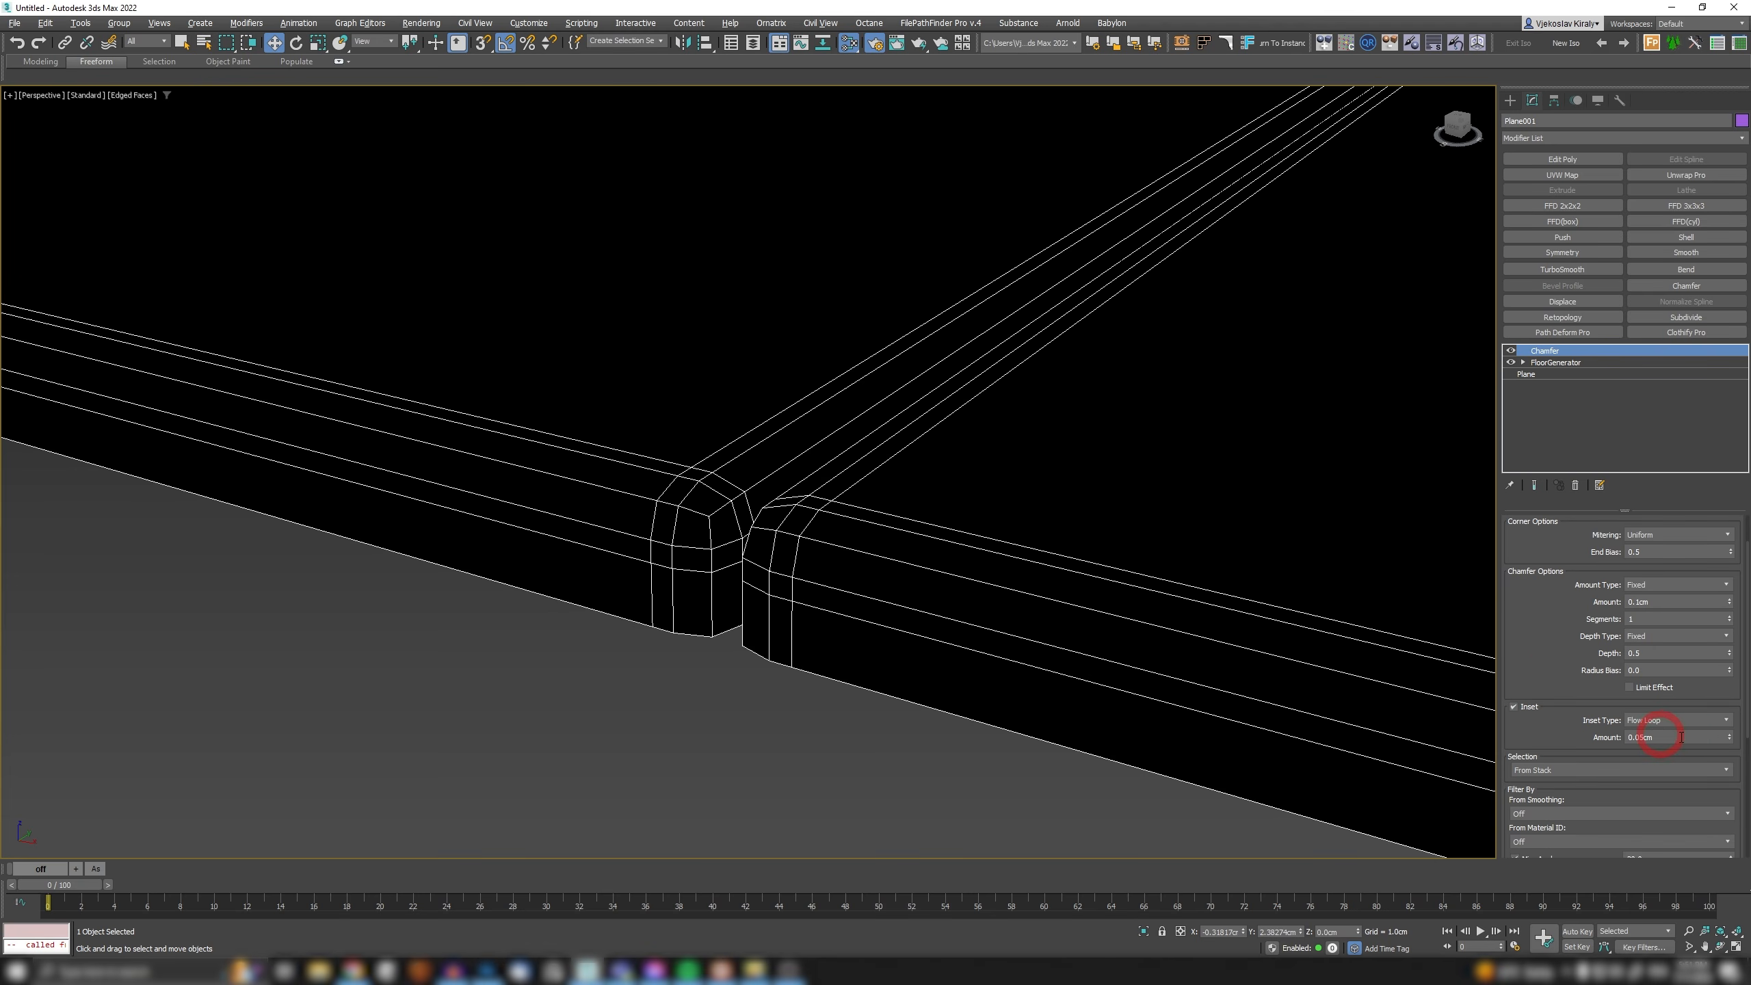
pyautogui.moveTo(1729, 743); pyautogui.dragTo(1729, 724)
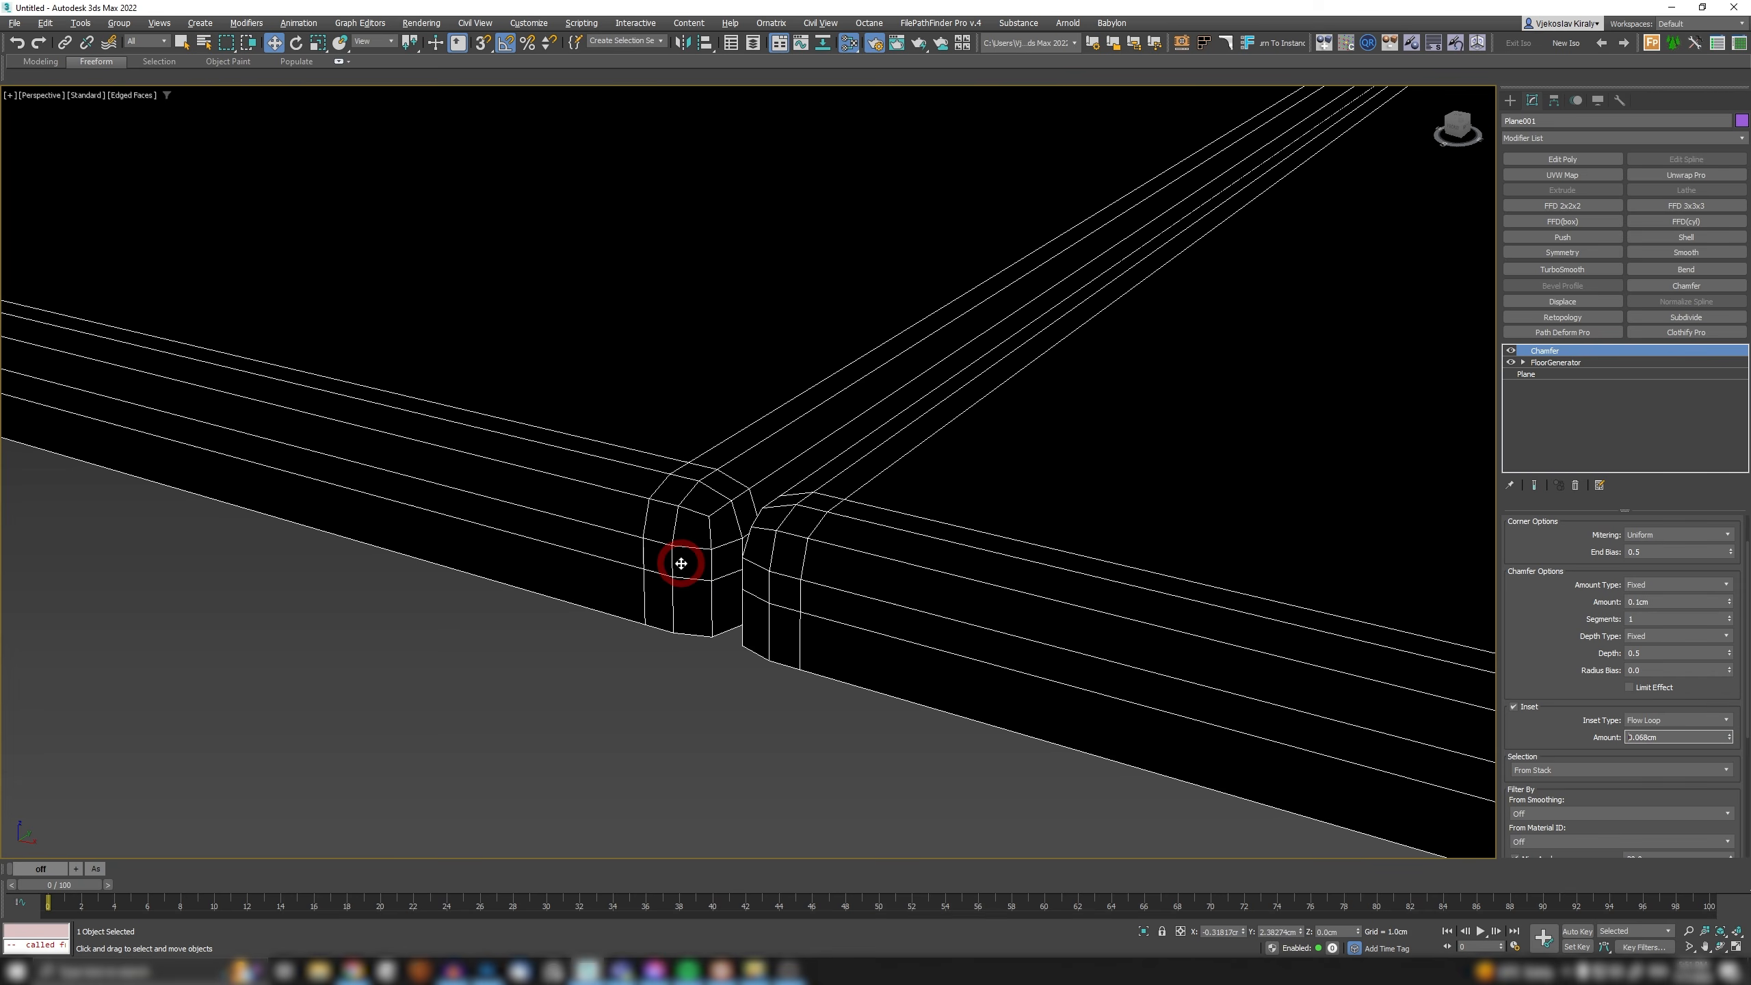
pyautogui.moveTo(1727, 732); pyautogui.dragTo(1724, 729)
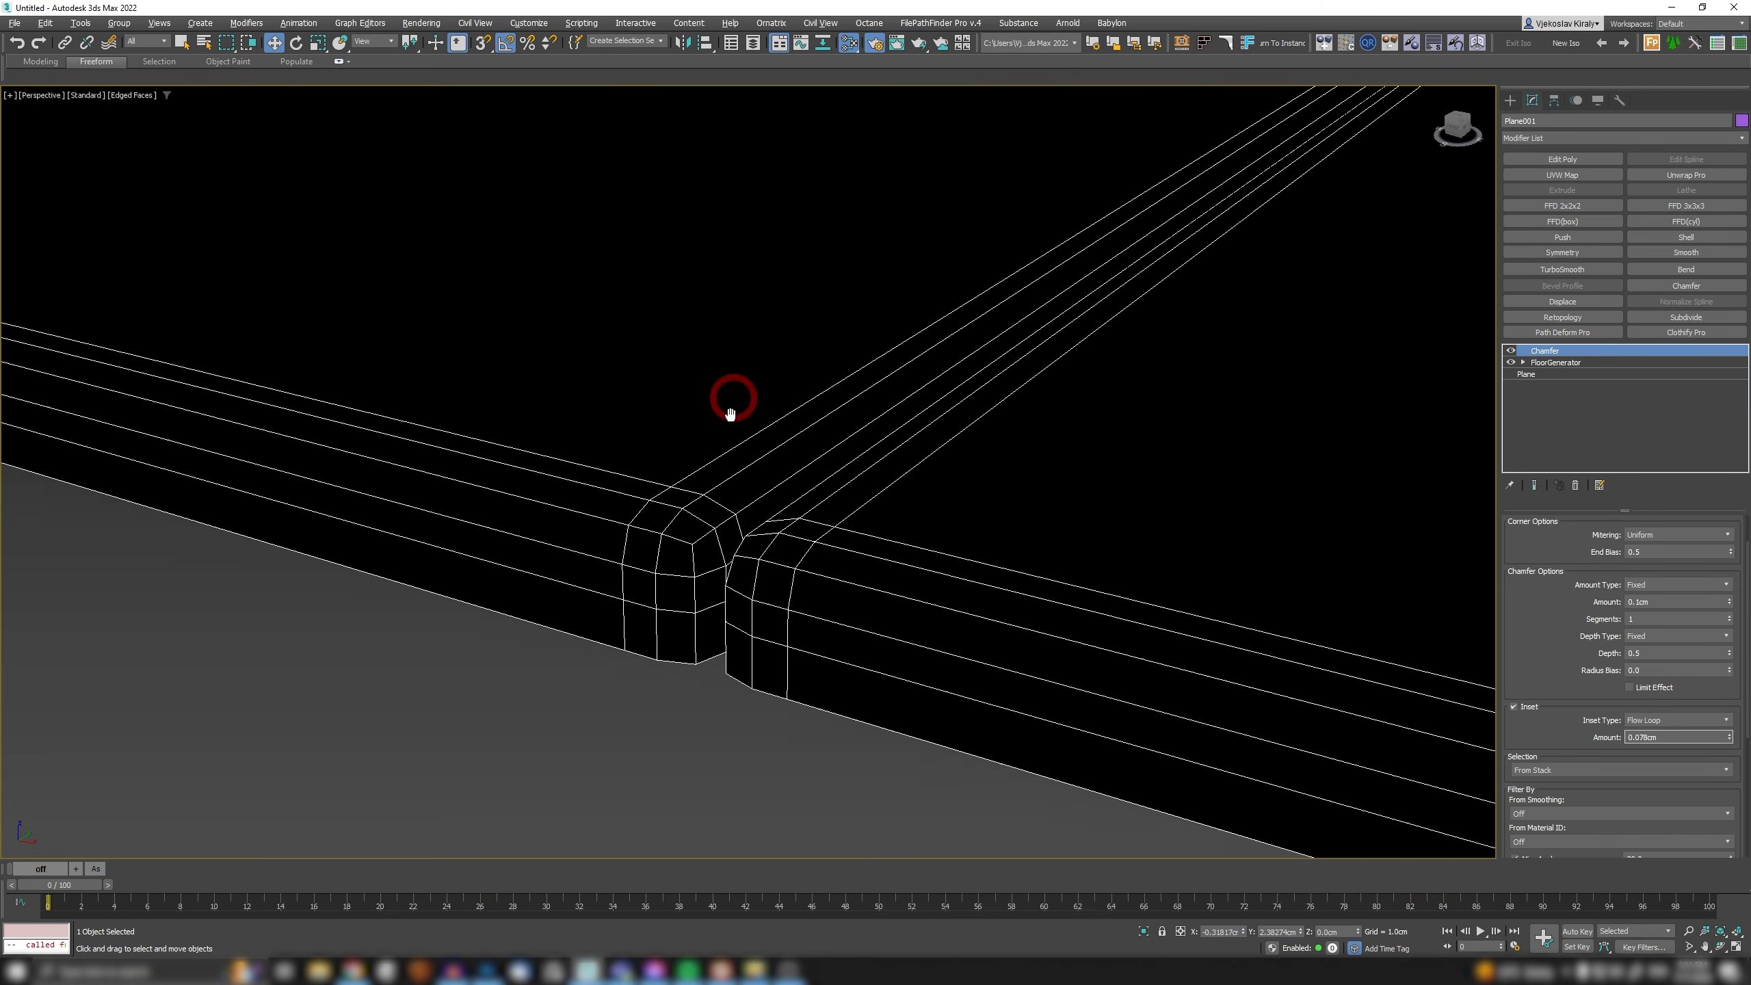
# Examine the chamfered tile edges and floor reflections in the render, from close up and from a distance.
pyautogui.scroll(-10, 685, 581)
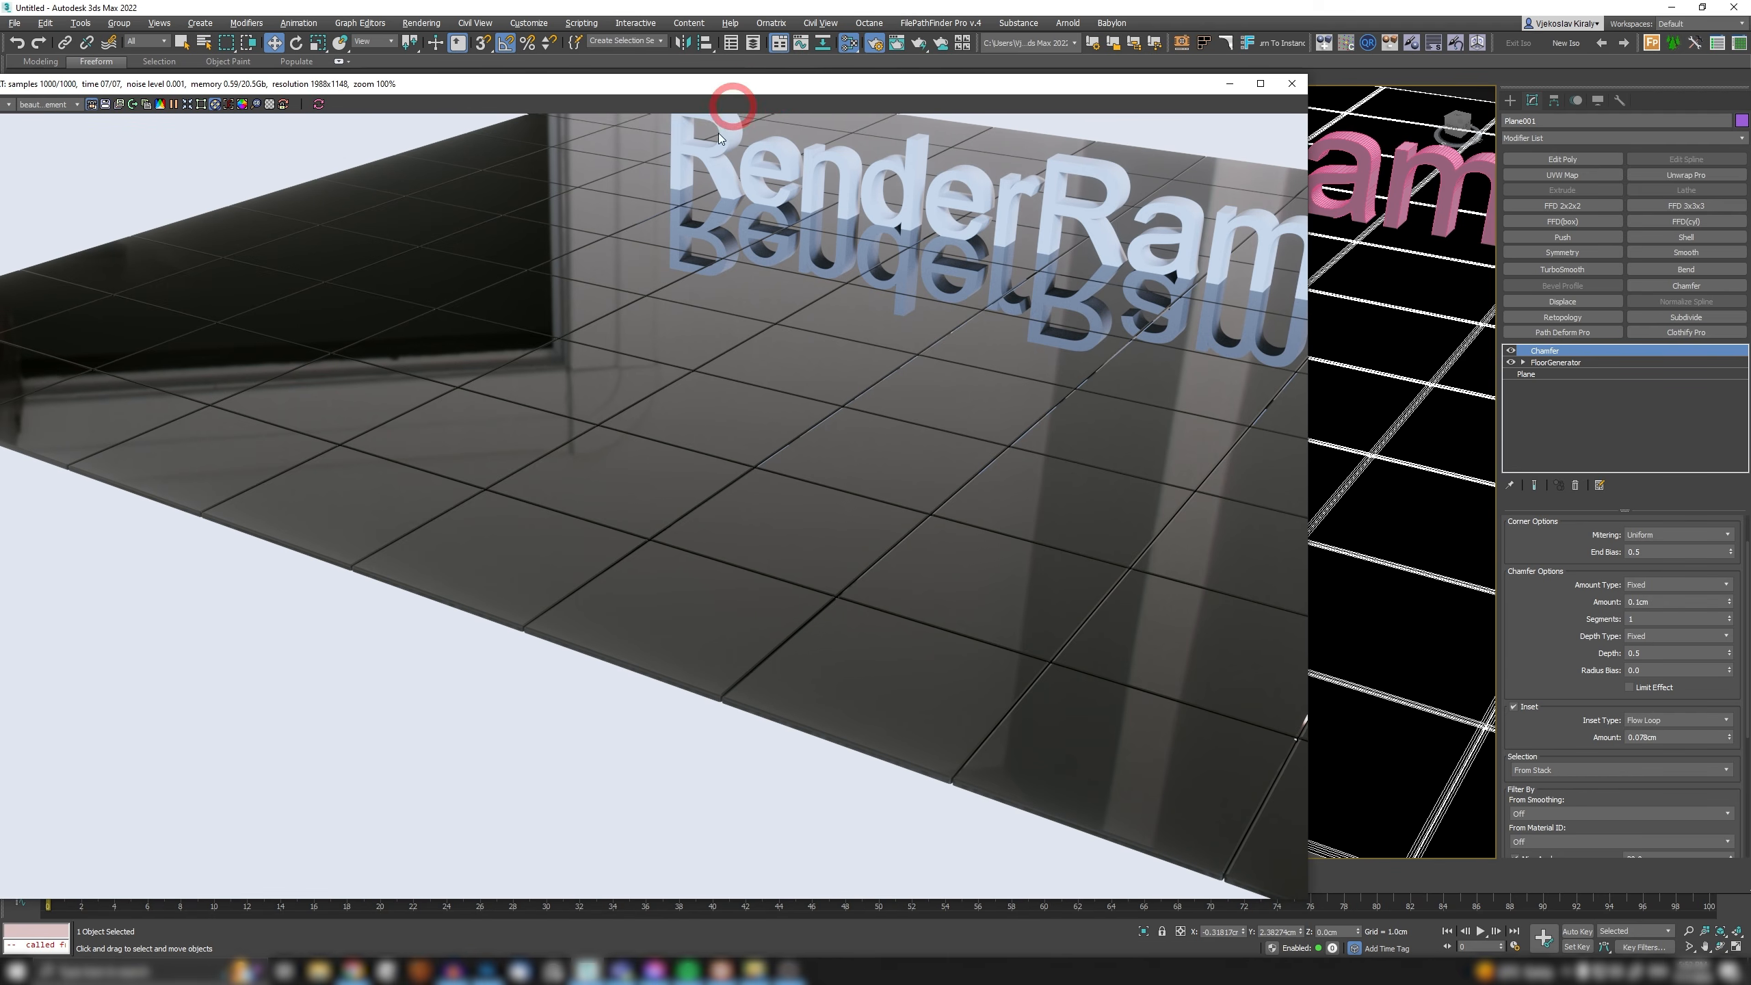
pyautogui.click(1536, 590)
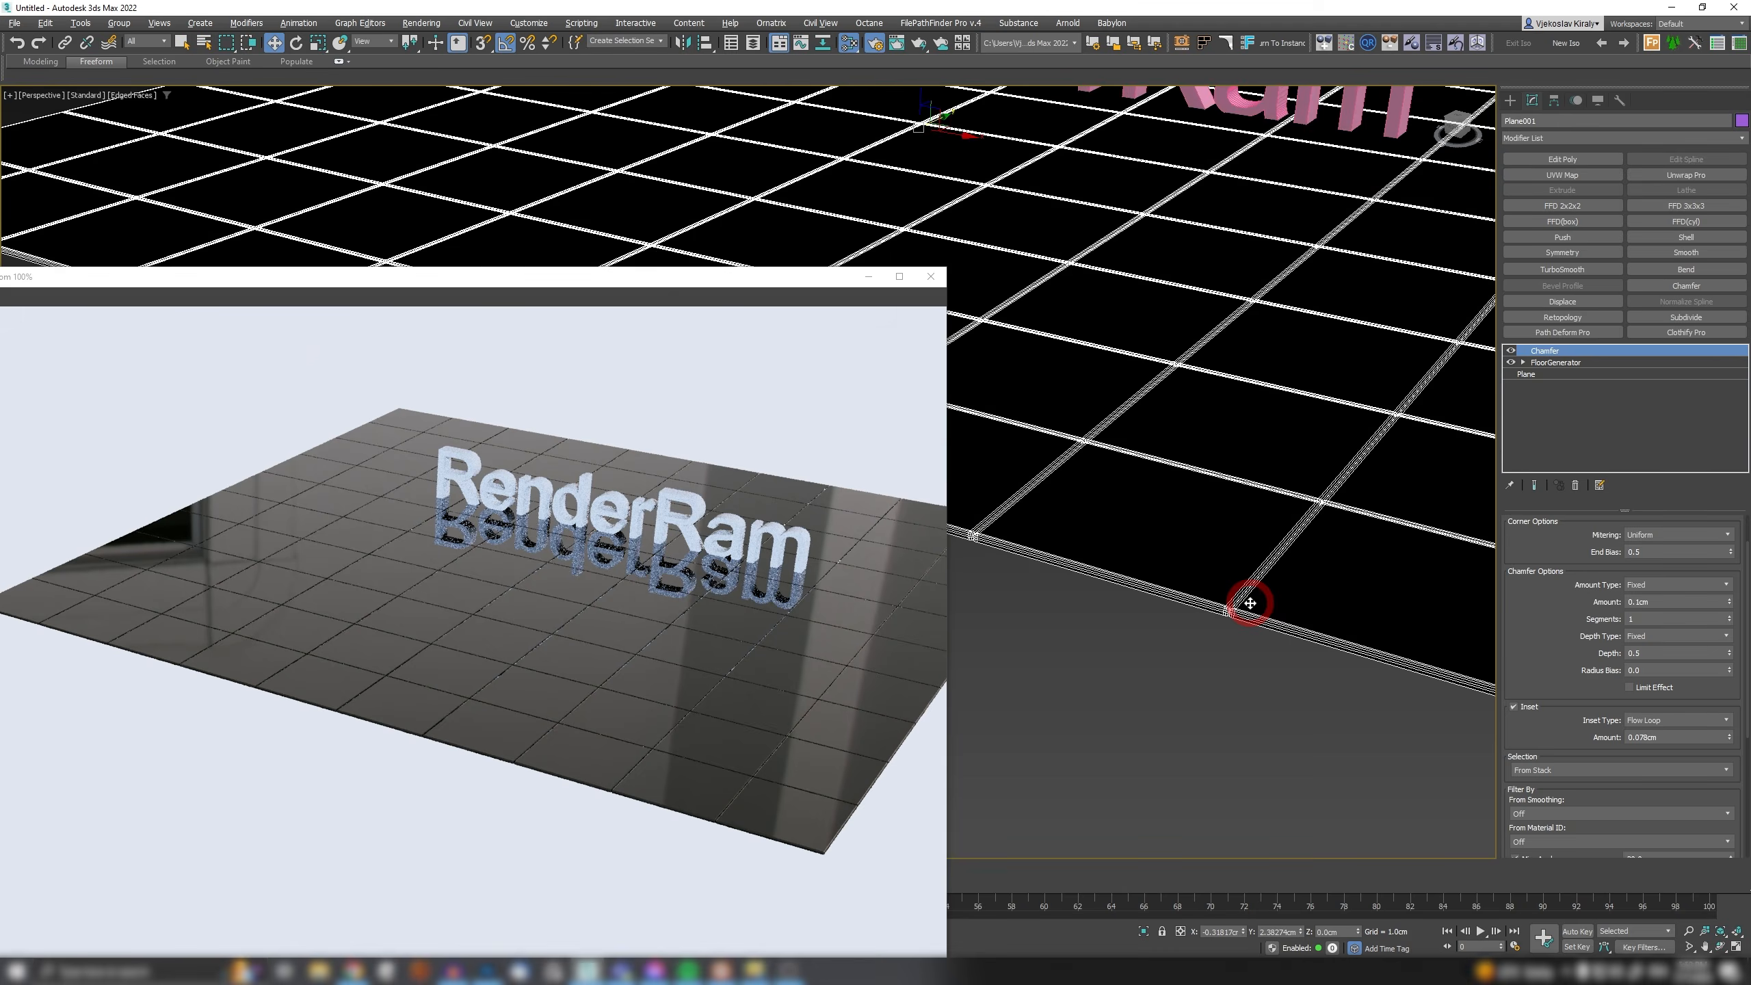
pyautogui.click(1200, 612)
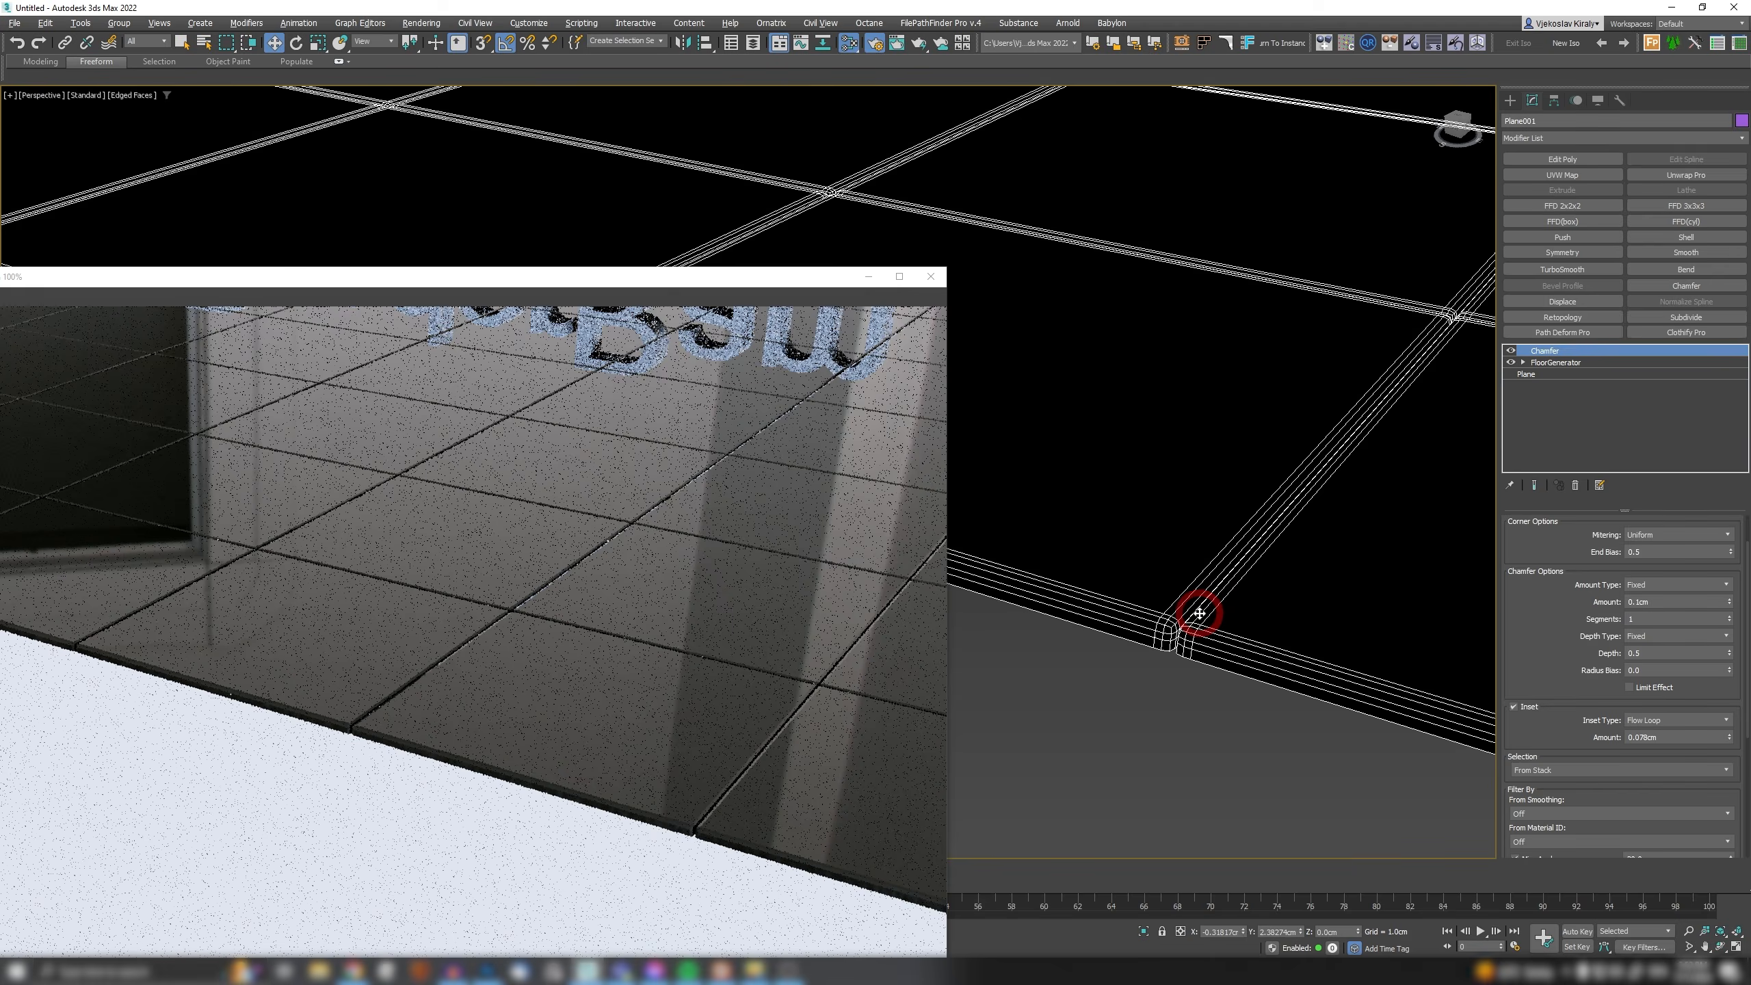
pyautogui.scroll(-3, 1171, 624)
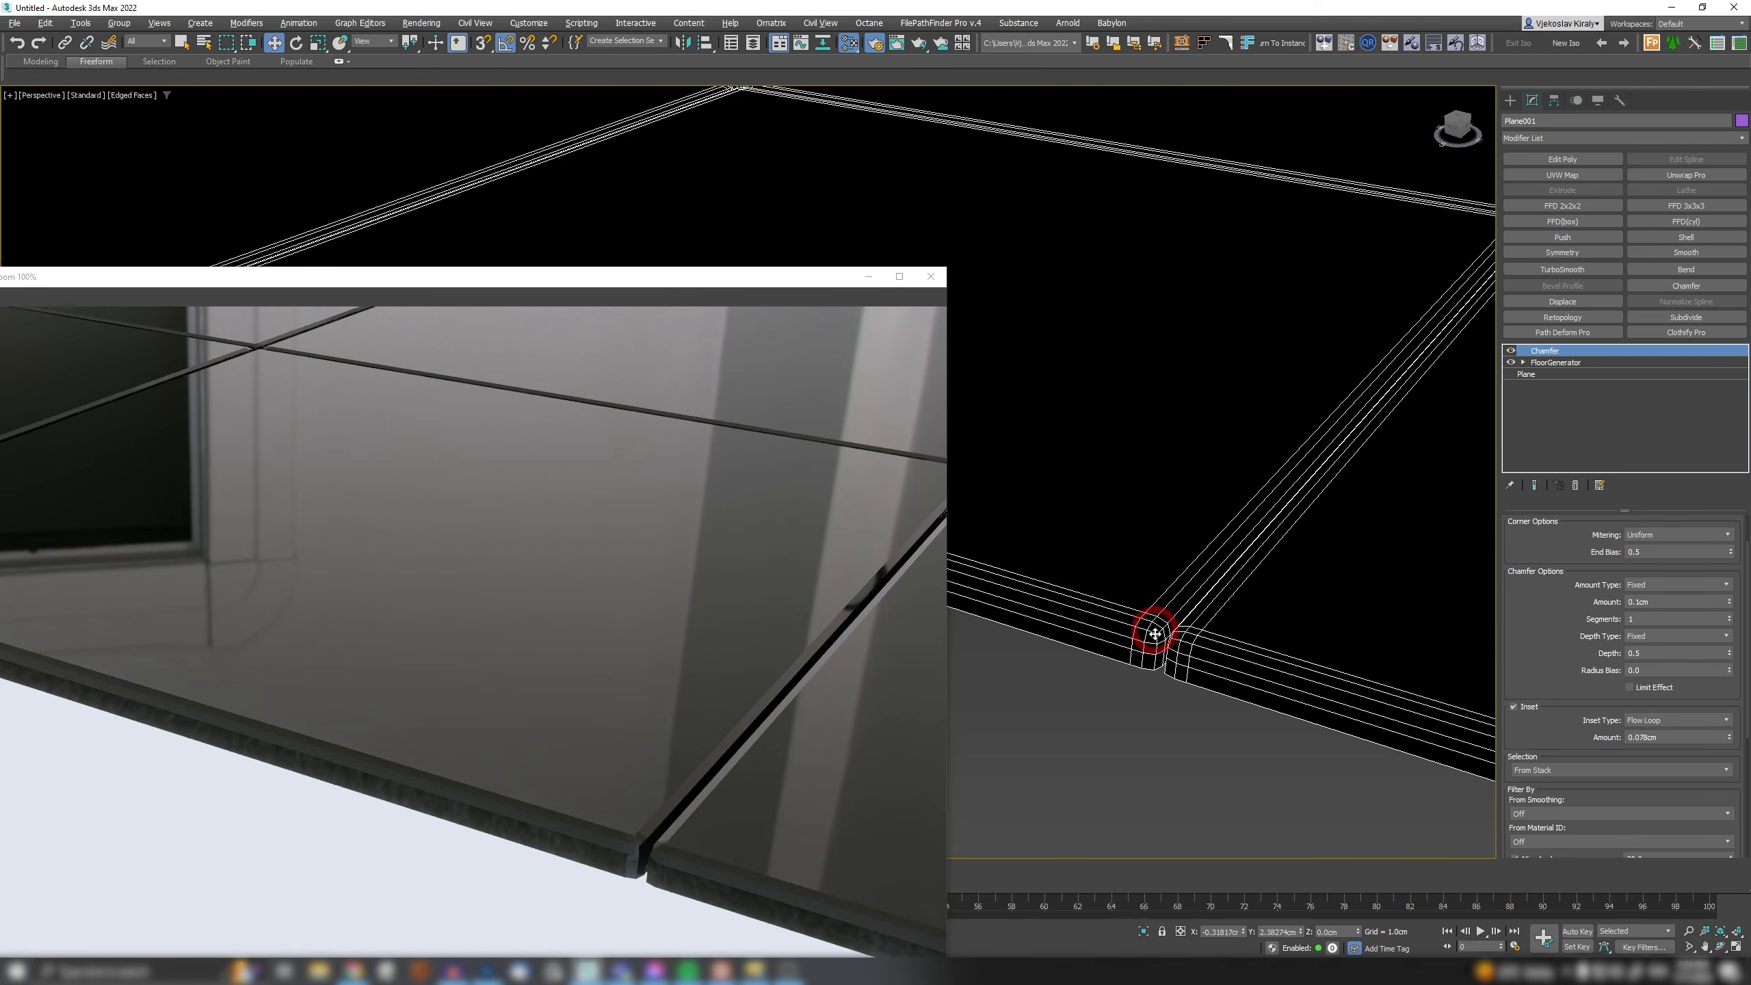
pyautogui.scroll(-3, 1155, 640)
pyautogui.scroll(-5, 1155, 640)
pyautogui.scroll(2, 1172, 467)
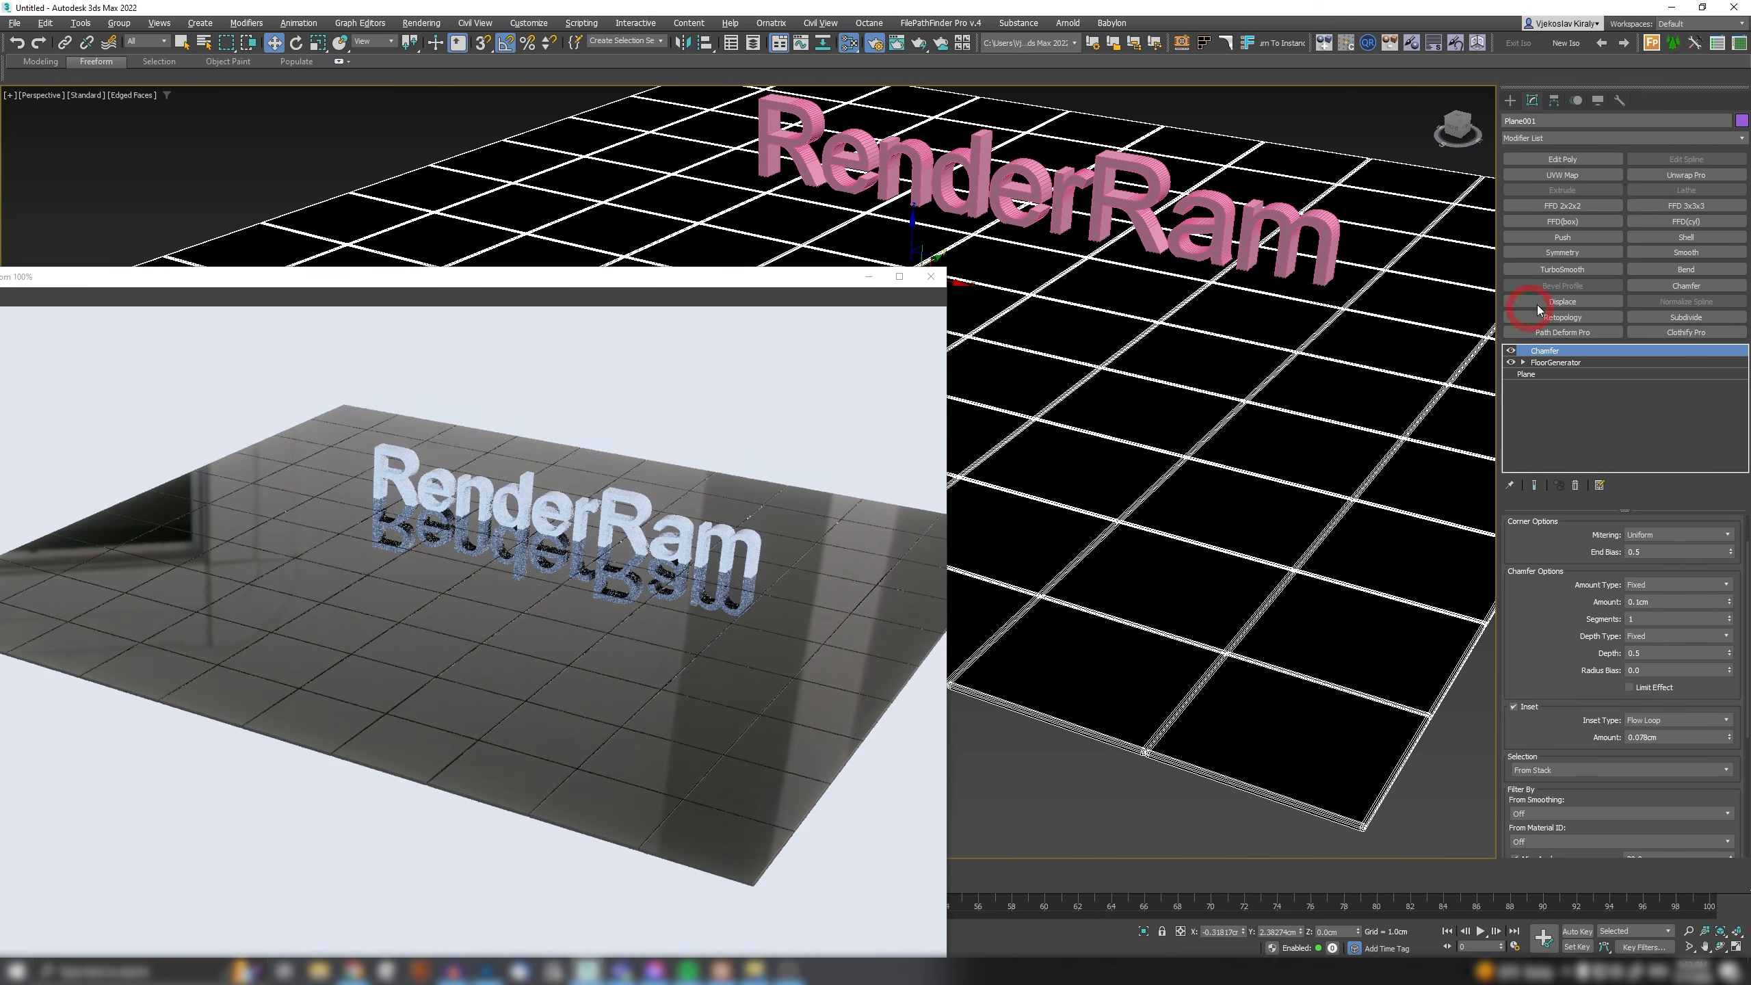
# Add a TurboSmooth modifier above the Chamfer on the floor and bring the render window fully into view.
pyautogui.click(1578, 269)
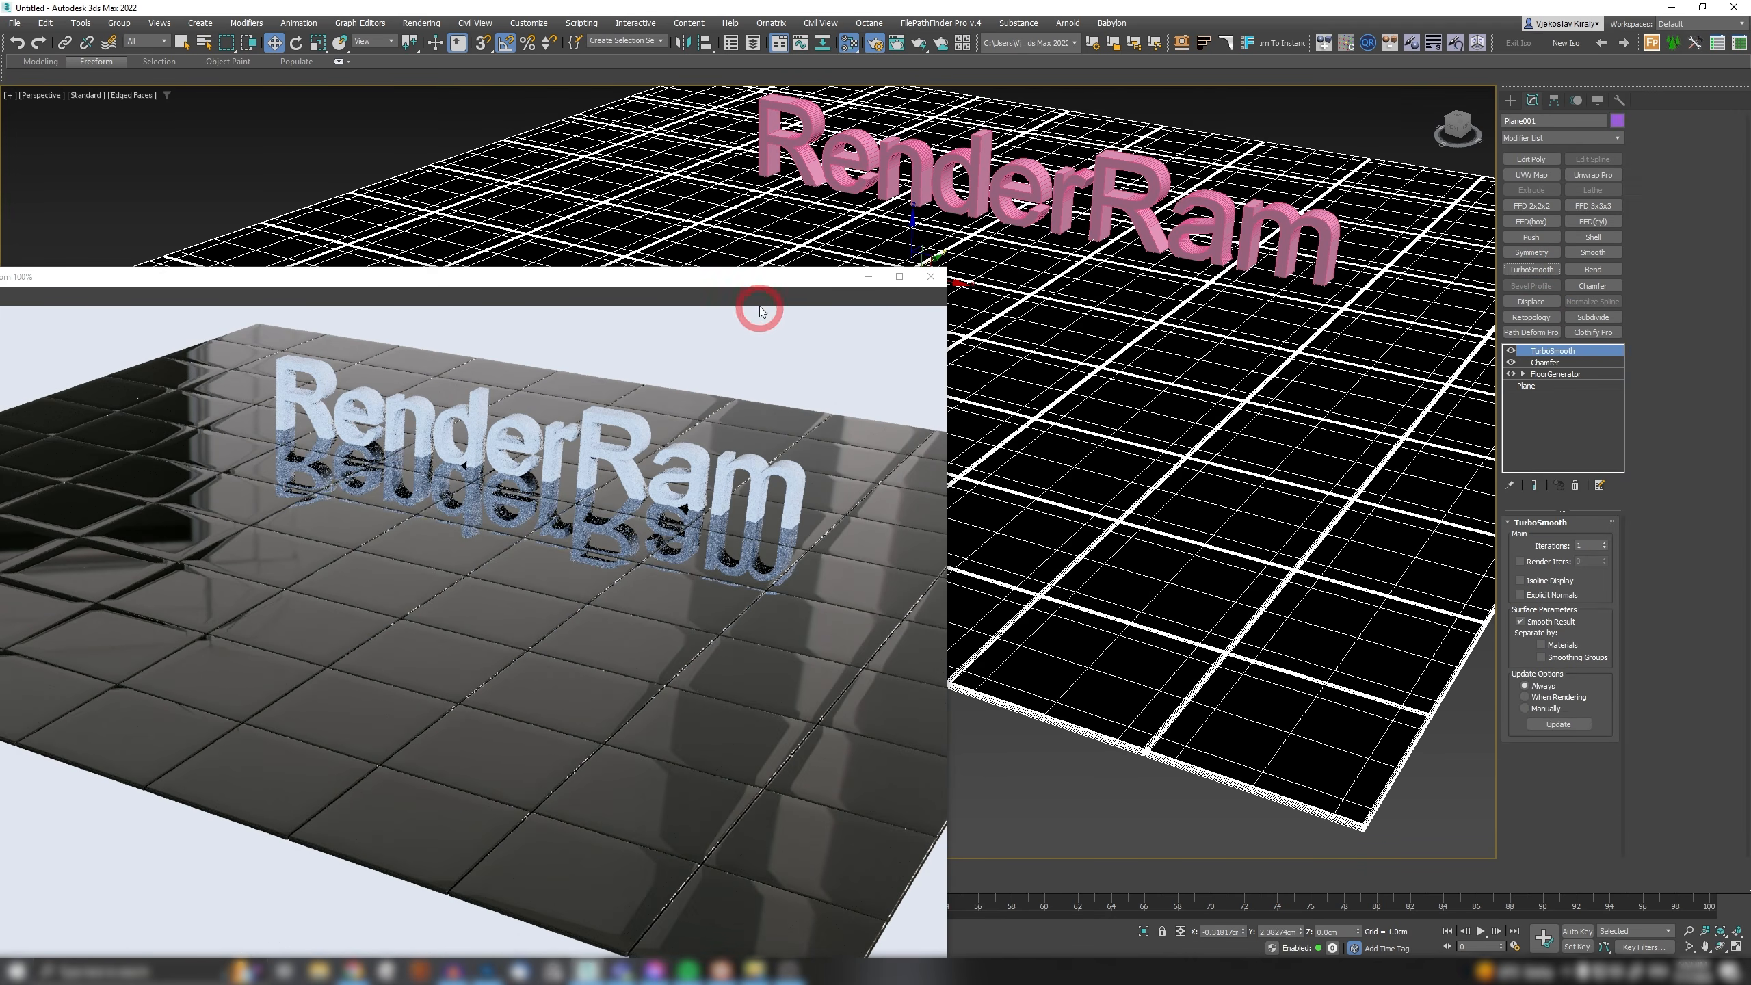
pyautogui.moveTo(759, 276); pyautogui.dragTo(1102, 148)
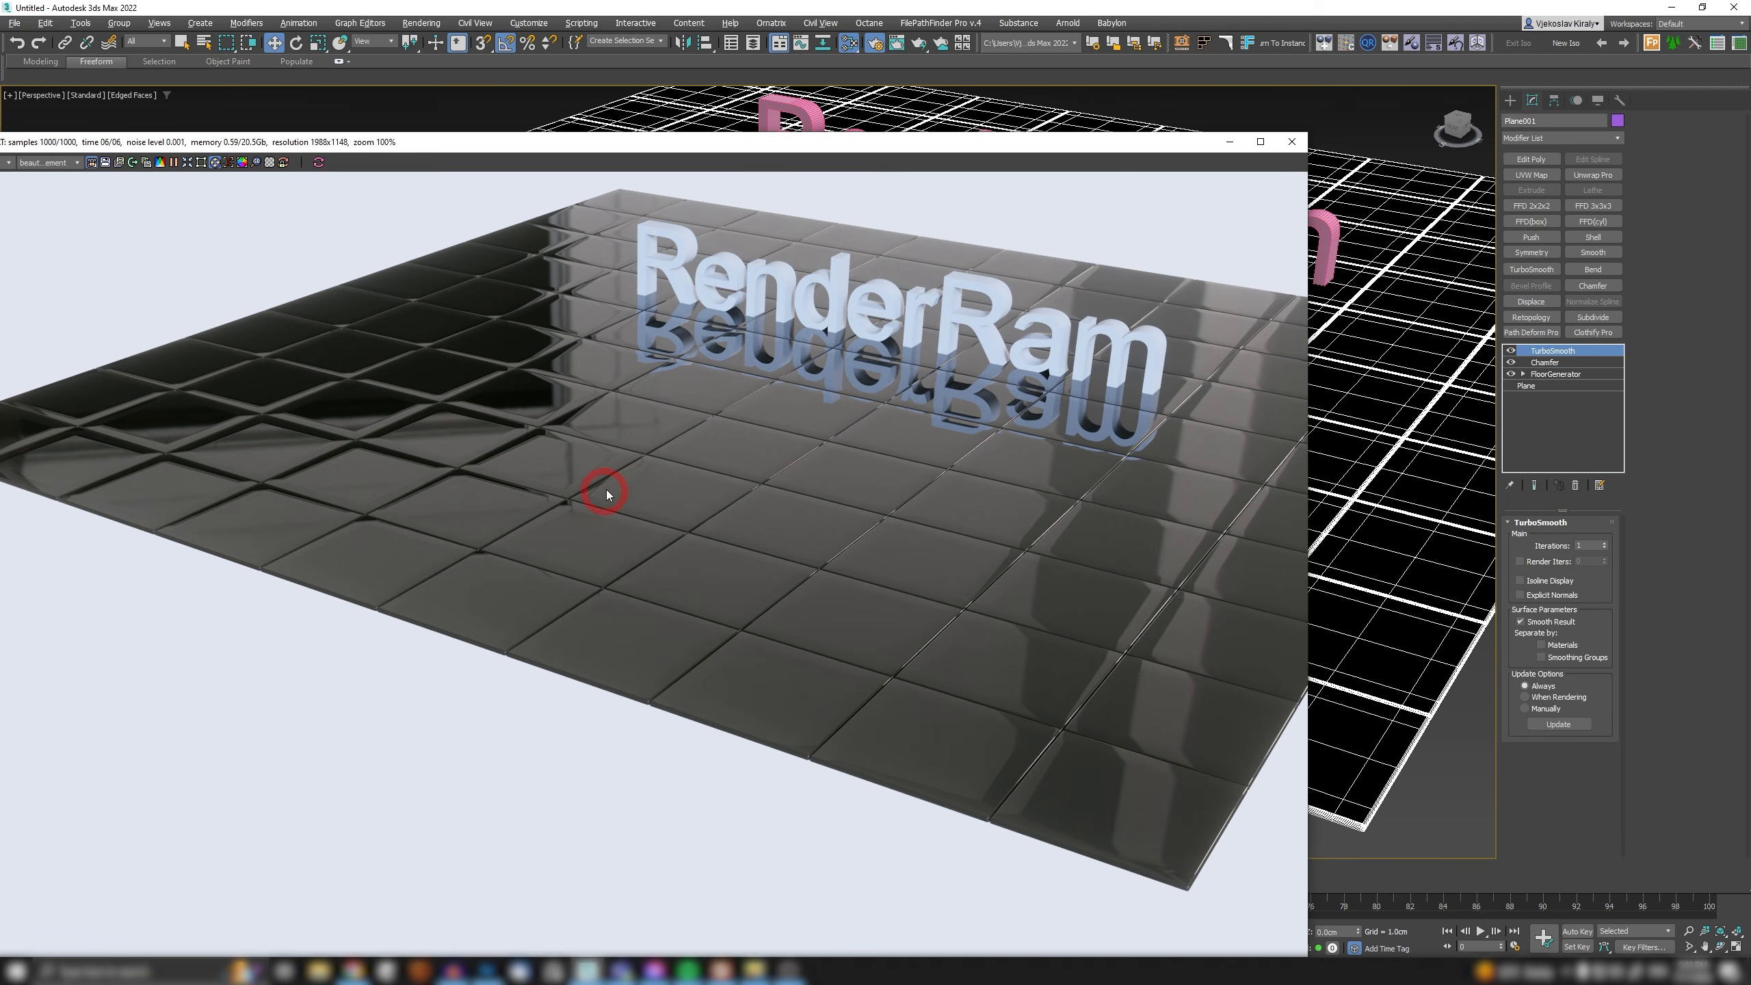
# Set the TurboSmooth iterations to 2 and inspect the smoothed tile edges in the render from close up.
pyautogui.click(1604, 544)
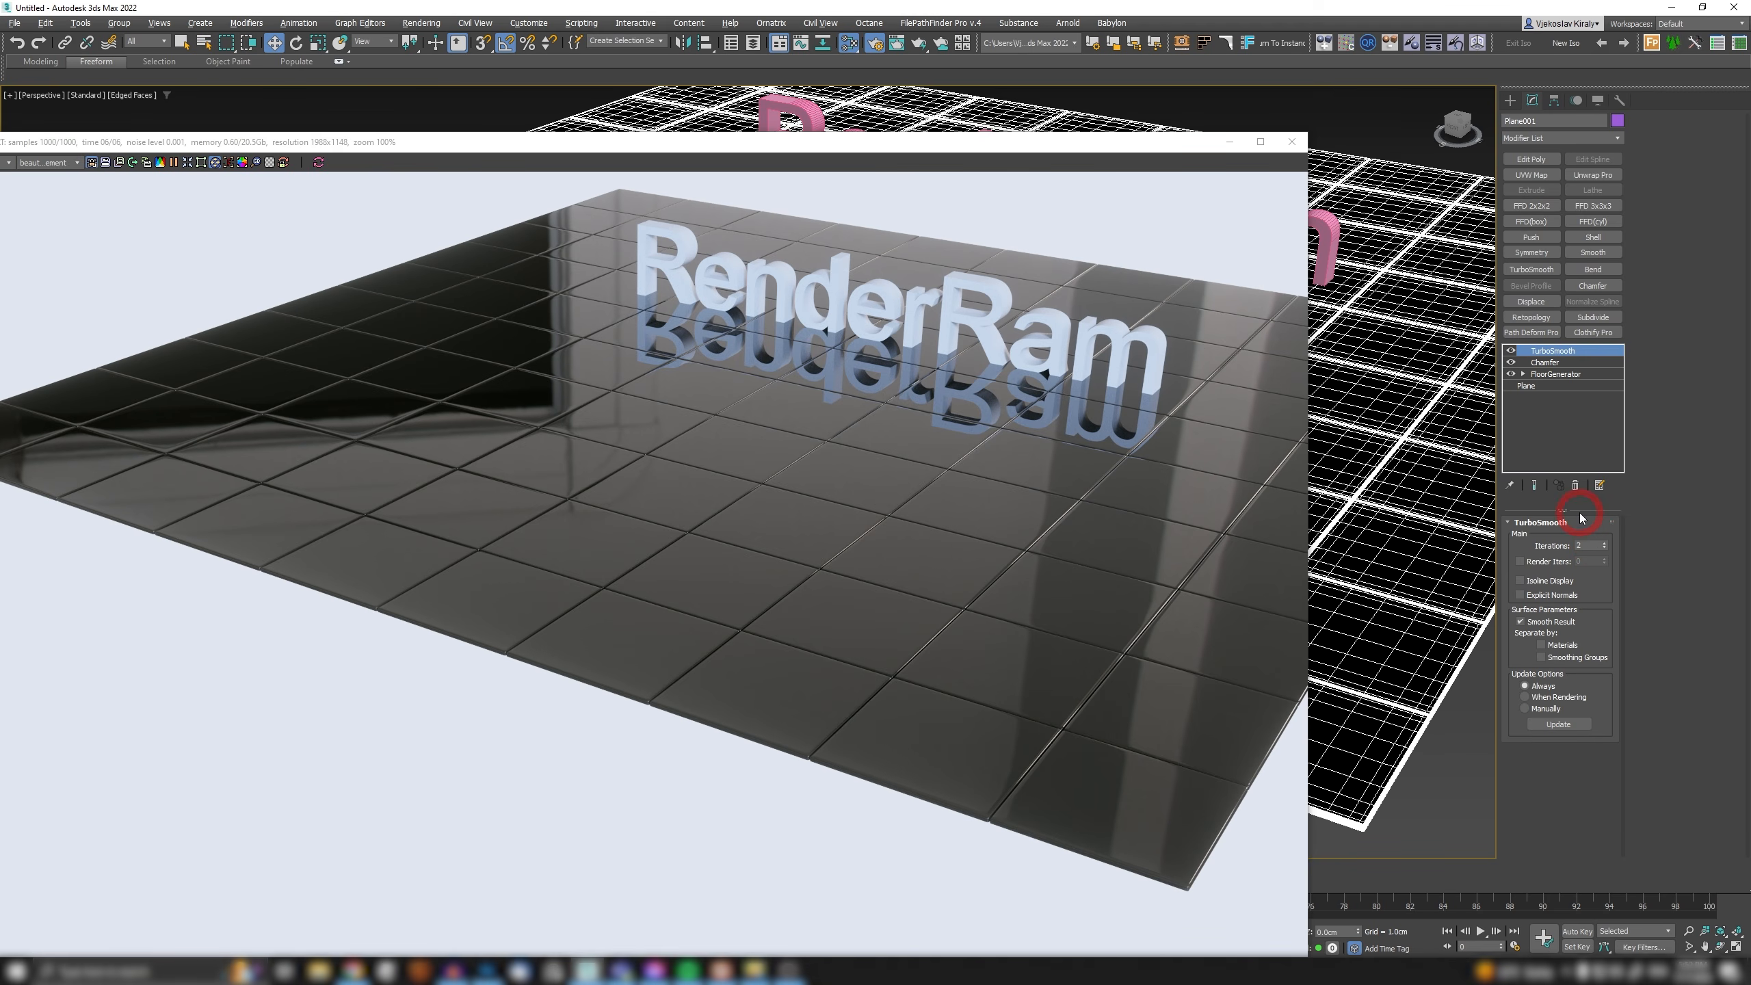
pyautogui.keyDown('alt'); pyautogui.moveTo(1350, 409); pyautogui.dragTo(1332, 467, button='middle'); pyautogui.keyUp('alt')
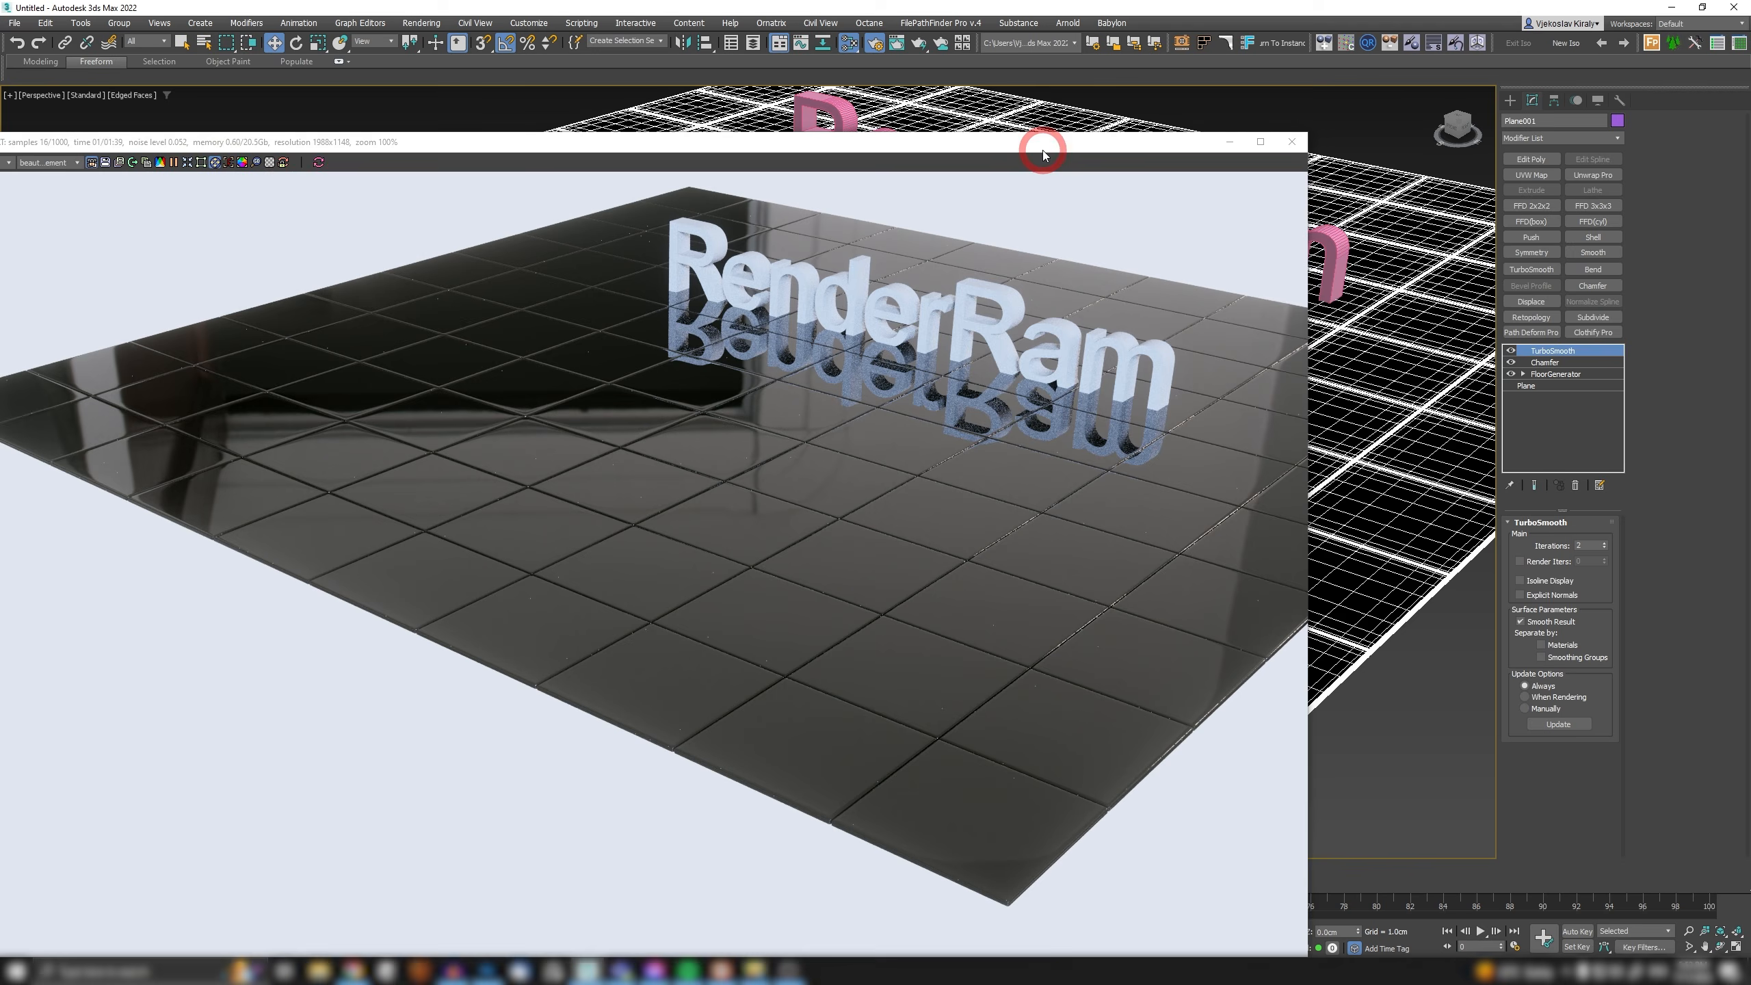
pyautogui.moveTo(1043, 146); pyautogui.dragTo(898, 302)
pyautogui.scroll(5, 1138, 447)
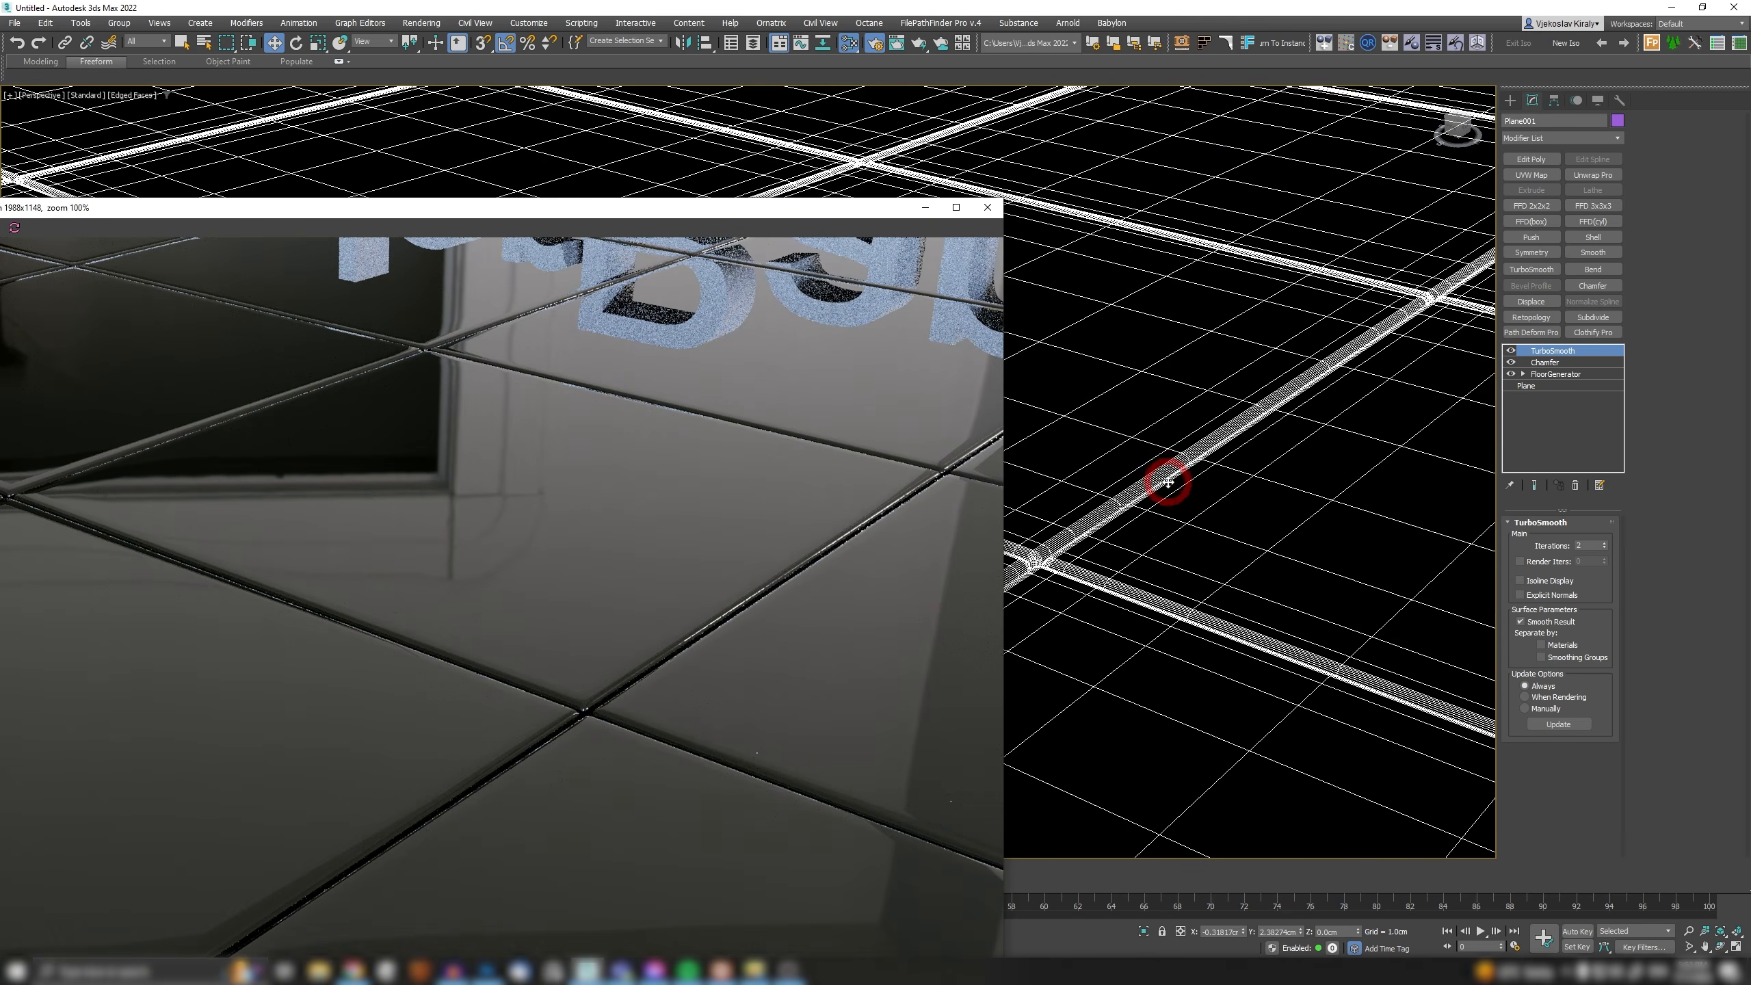
pyautogui.scroll(-2, 1166, 483)
pyautogui.moveTo(574, 207); pyautogui.dragTo(895, 117)
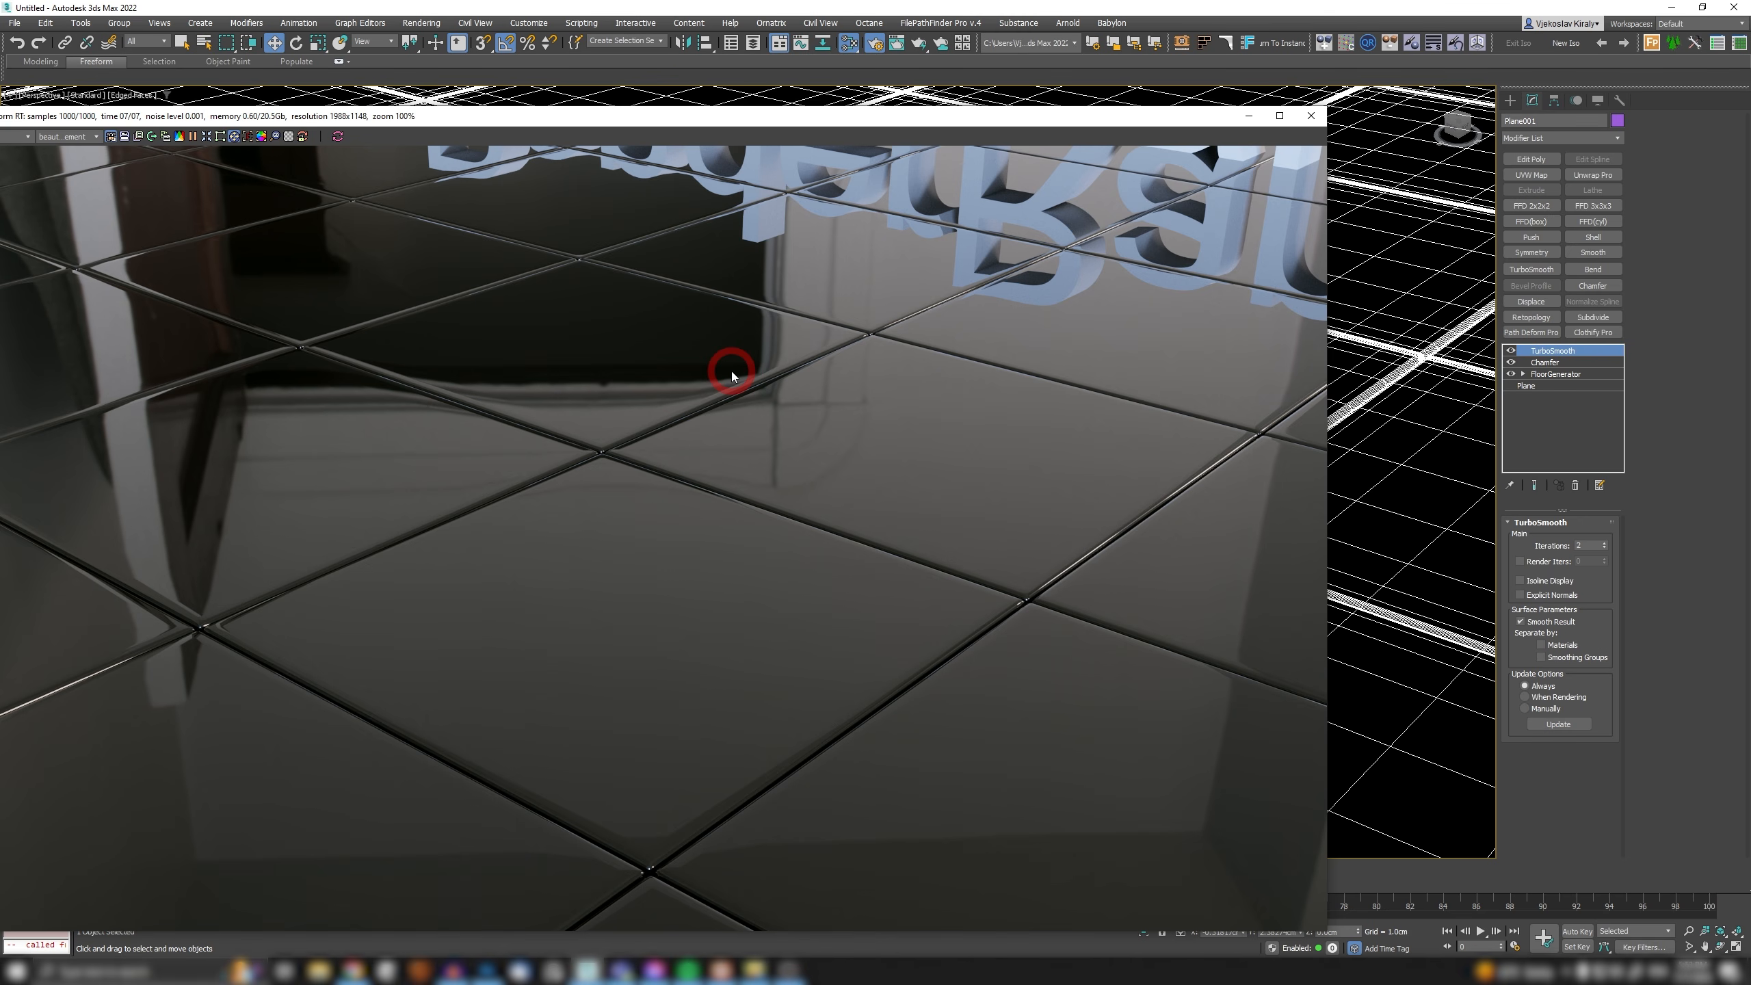
# Increase the TurboSmooth iterations to 3 and view the floor reflections from another angle and further away.
pyautogui.click(1604, 545)
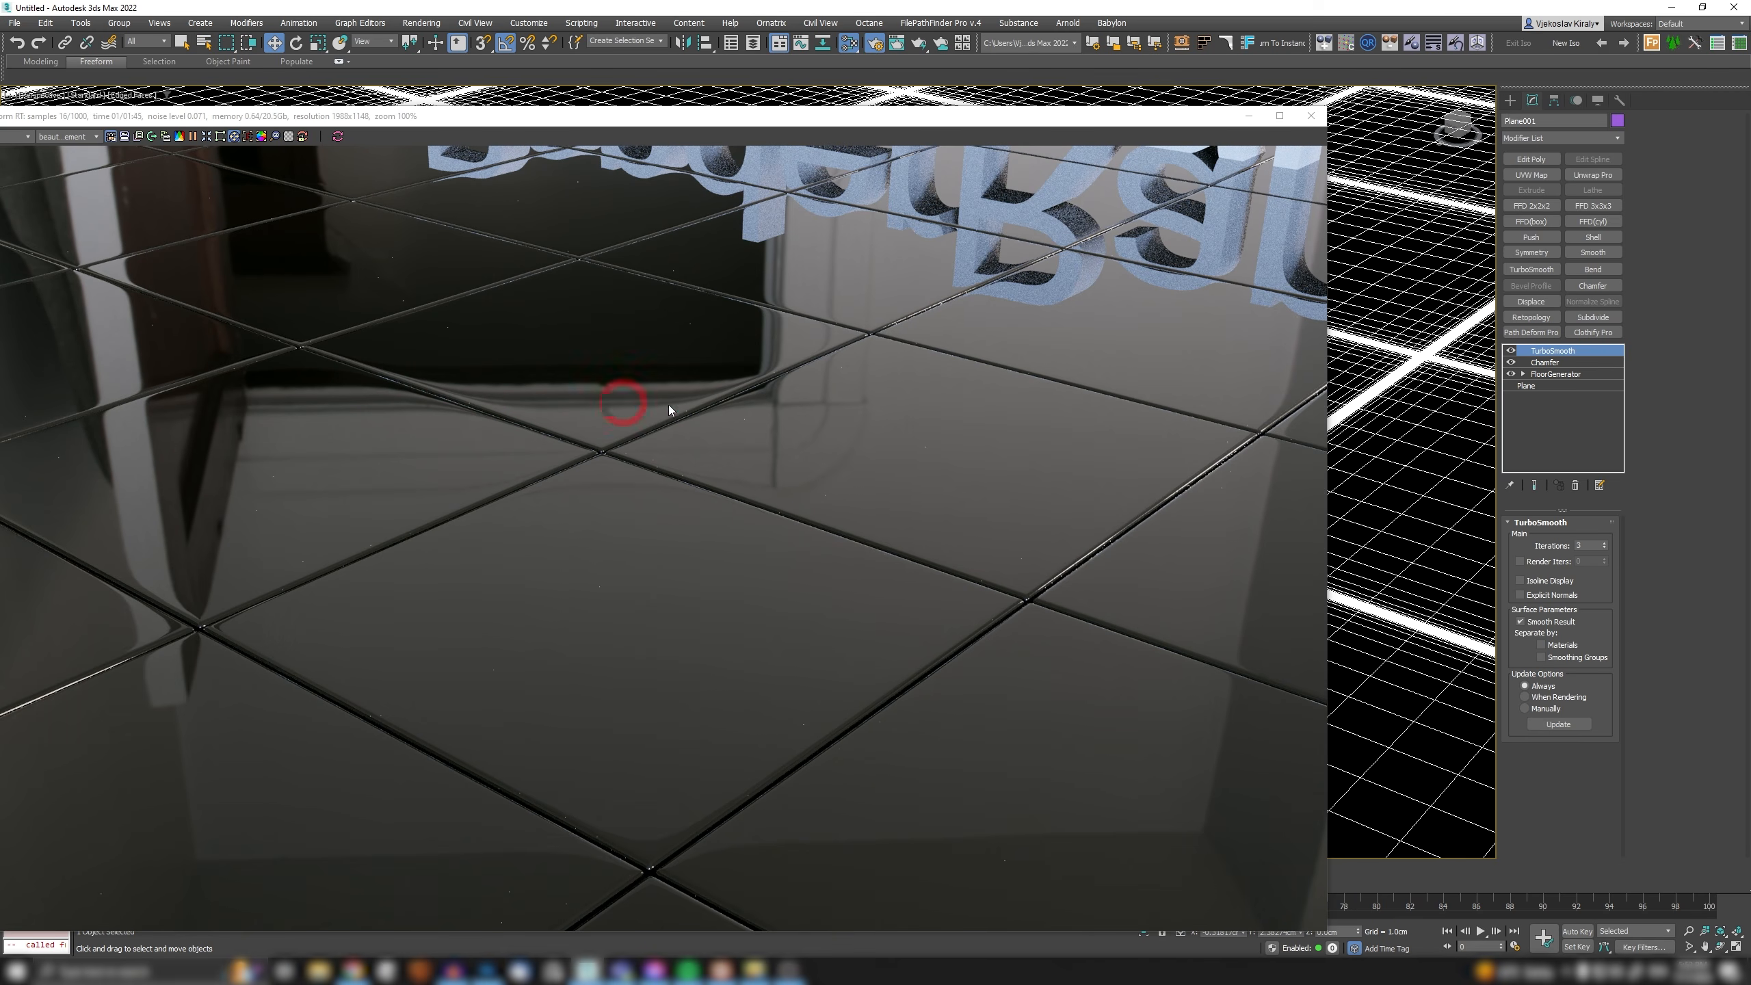
pyautogui.keyDown('alt'); pyautogui.moveTo(1334, 452); pyautogui.dragTo(1407, 481, button='middle'); pyautogui.keyUp('alt')
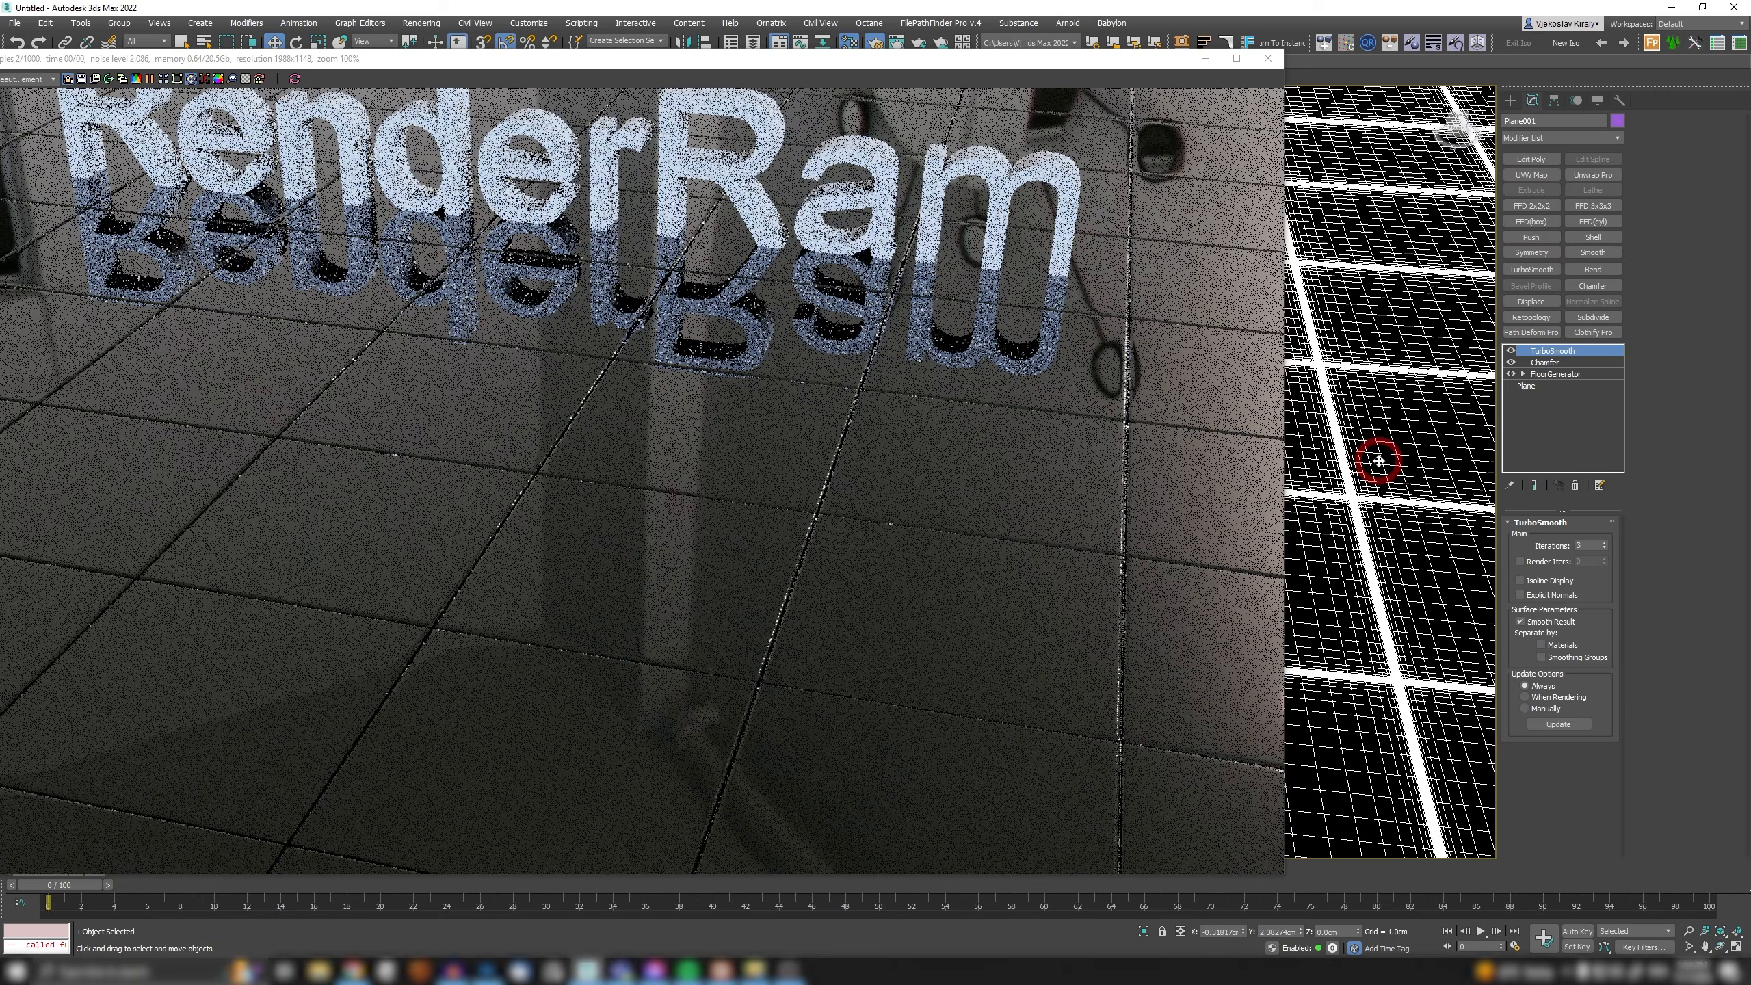
pyautogui.scroll(-4, 1375, 462)
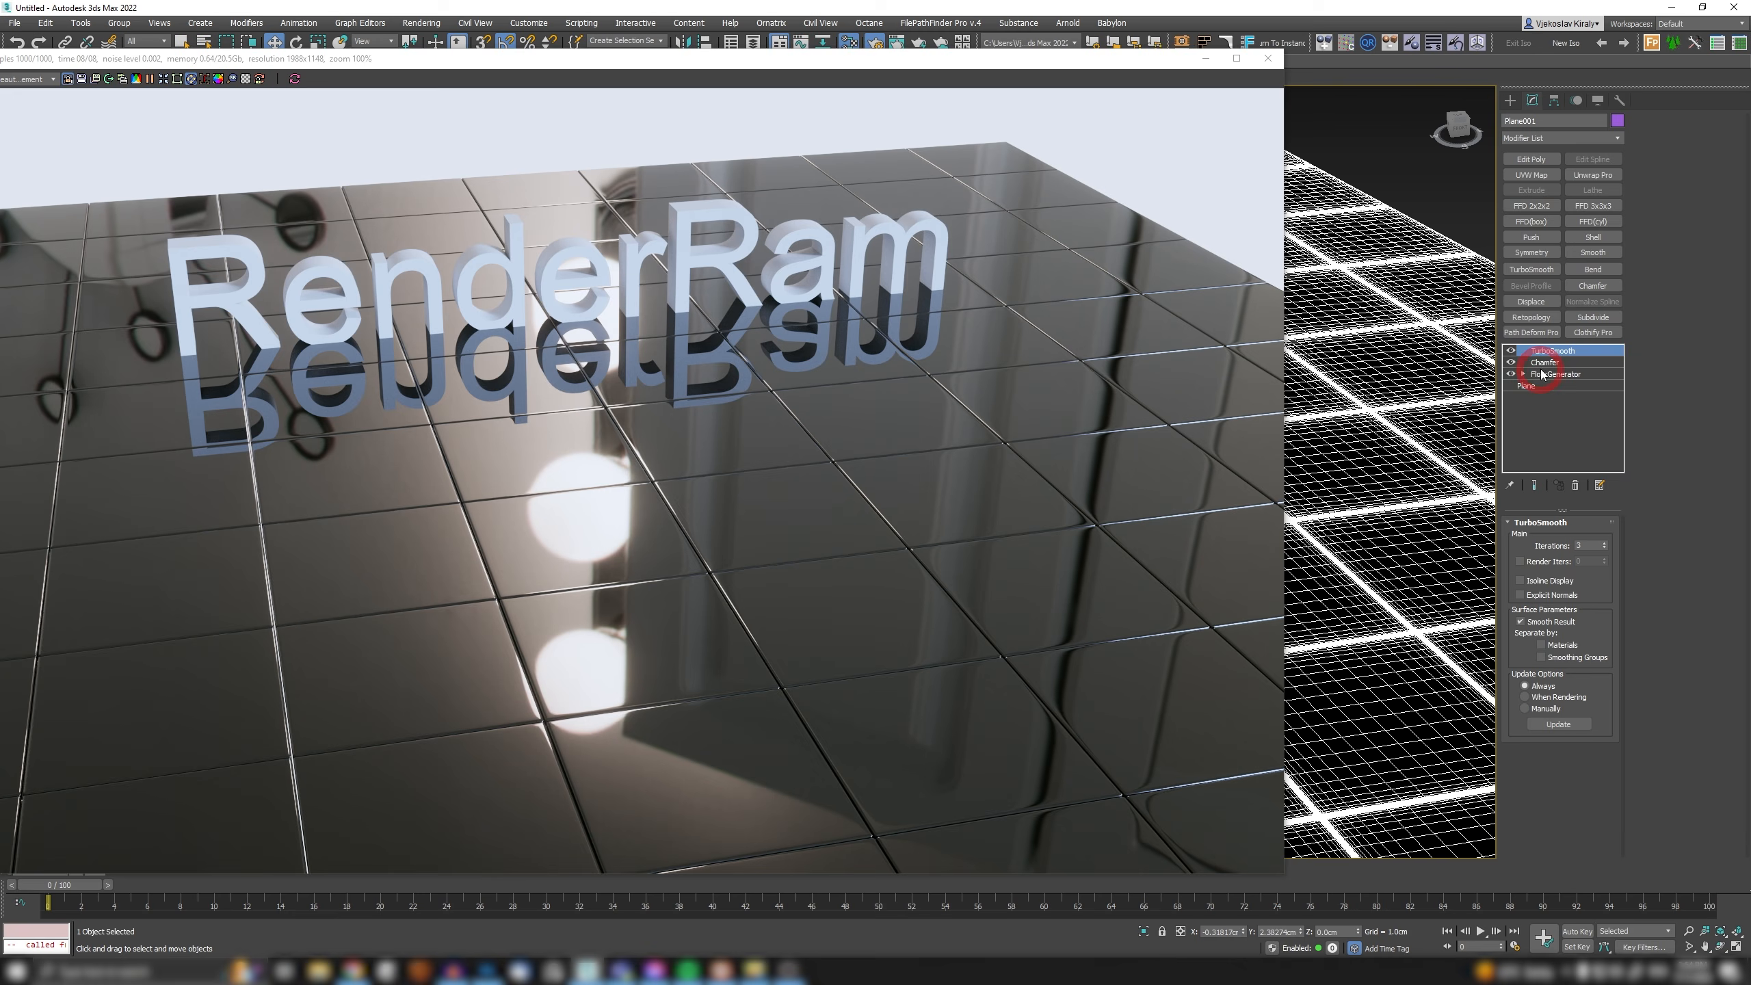
# Set the FloorGenerator's Max Tilt to 0.3 so the individual tiles vary in their reflections.
pyautogui.click(1542, 374)
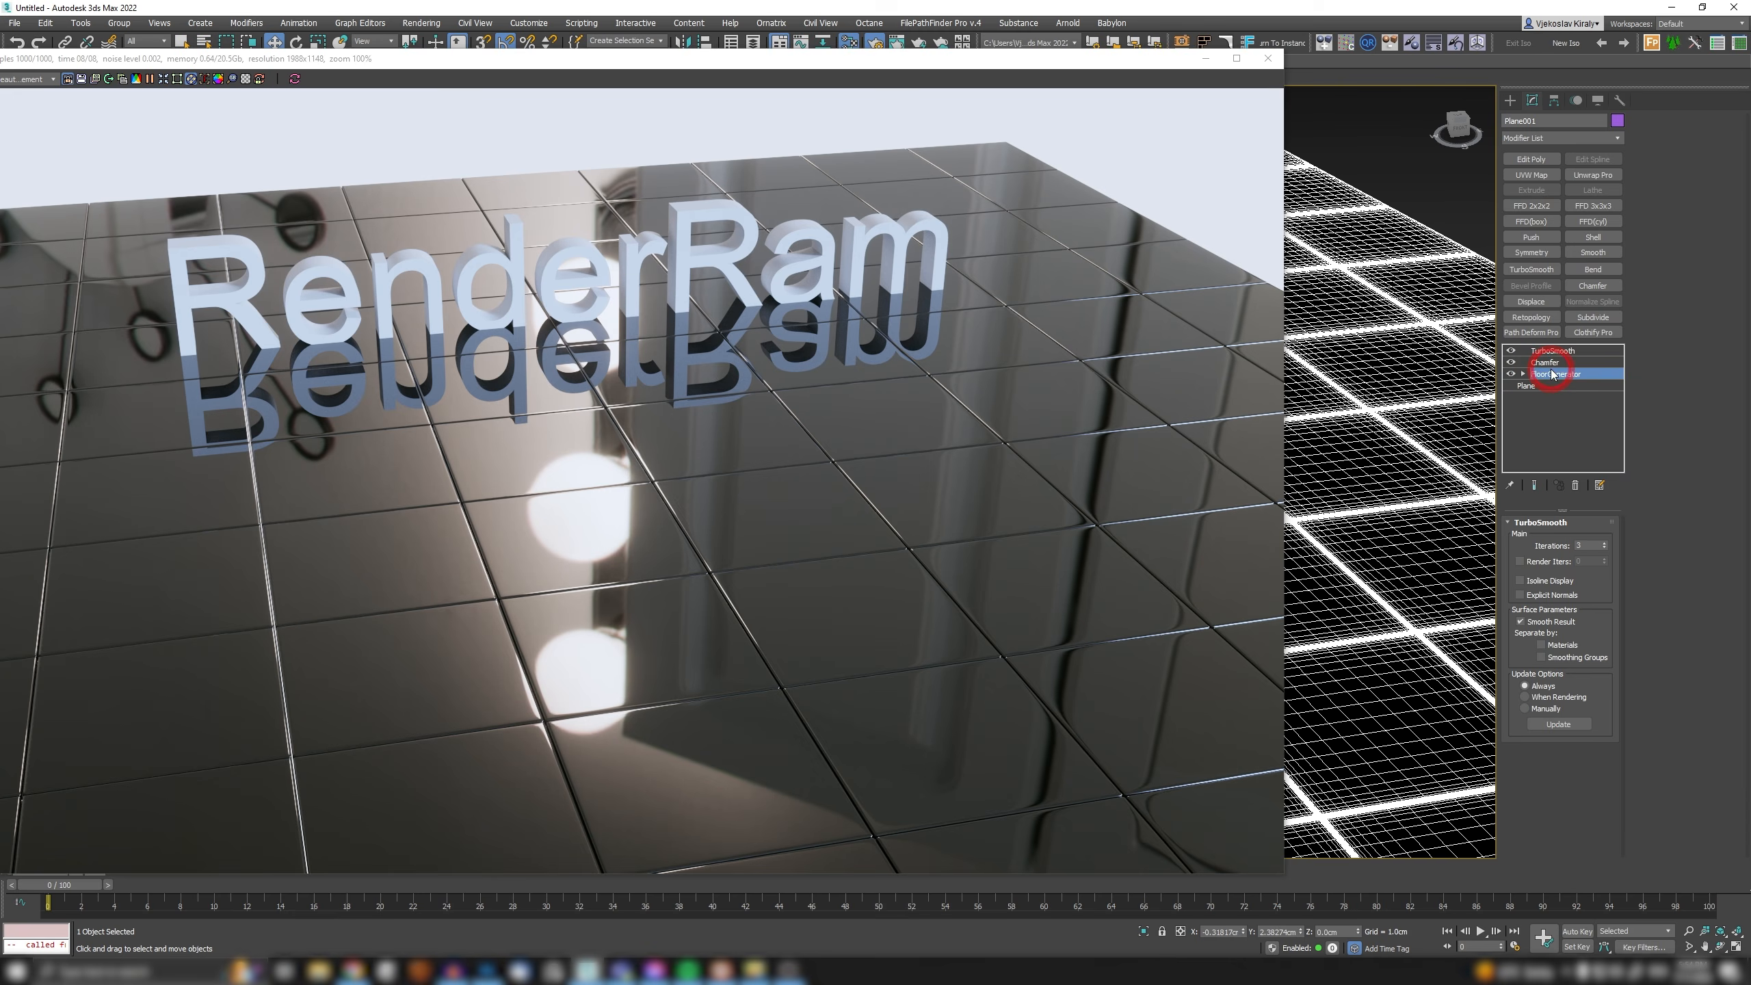
pyautogui.click(1688, 265)
pyautogui.moveTo(1688, 265); pyautogui.dragTo(1649, 251)
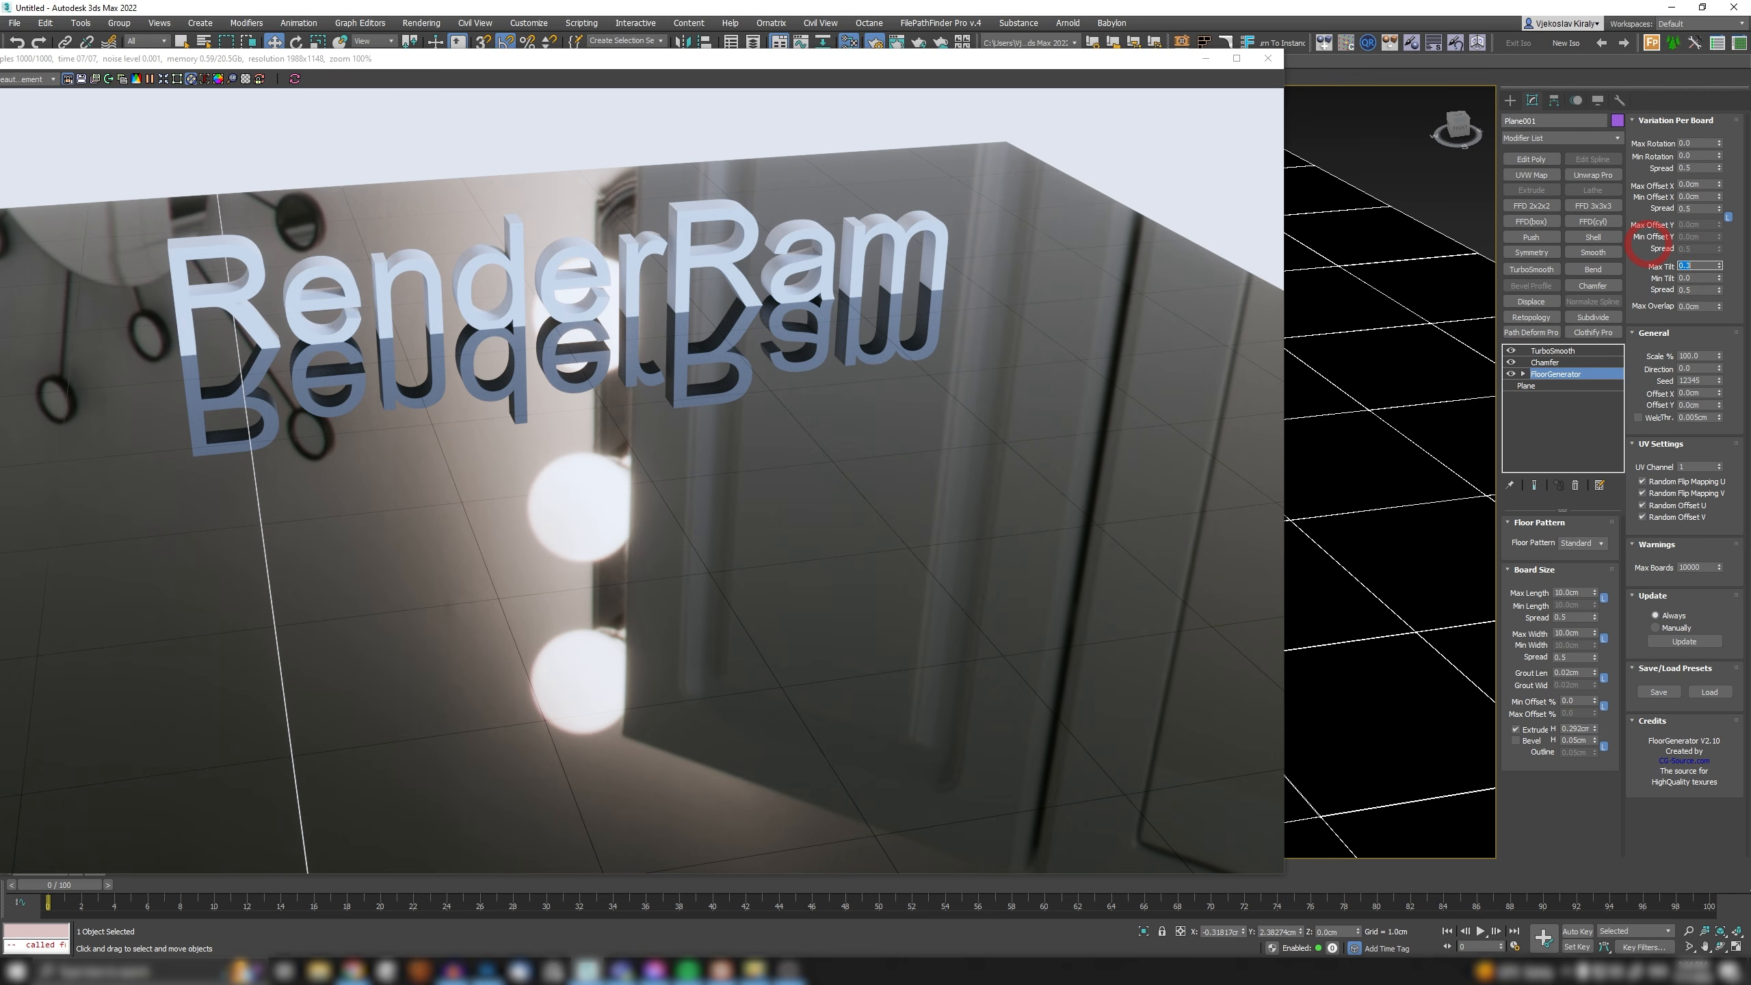
pyautogui.press('Return')
pyautogui.scroll(-3, 1364, 361)
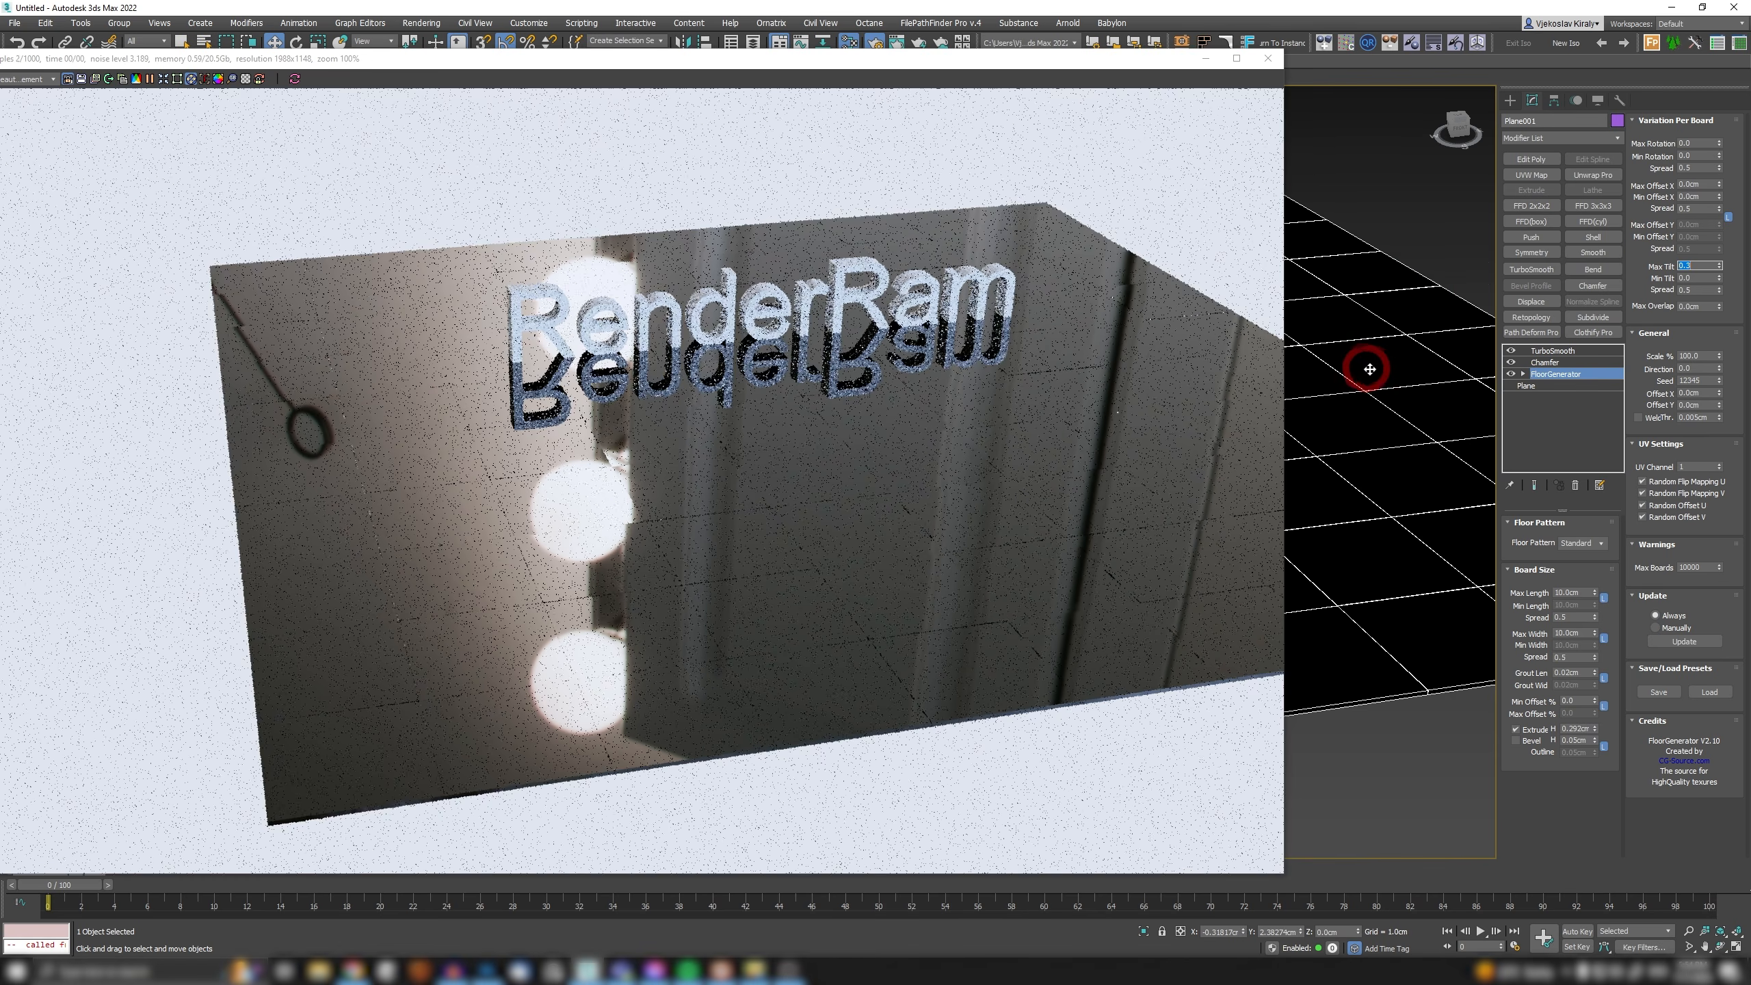
pyautogui.scroll(3, 1370, 374)
pyautogui.moveTo(1372, 375); pyautogui.dragTo(1286, 350, button='middle')
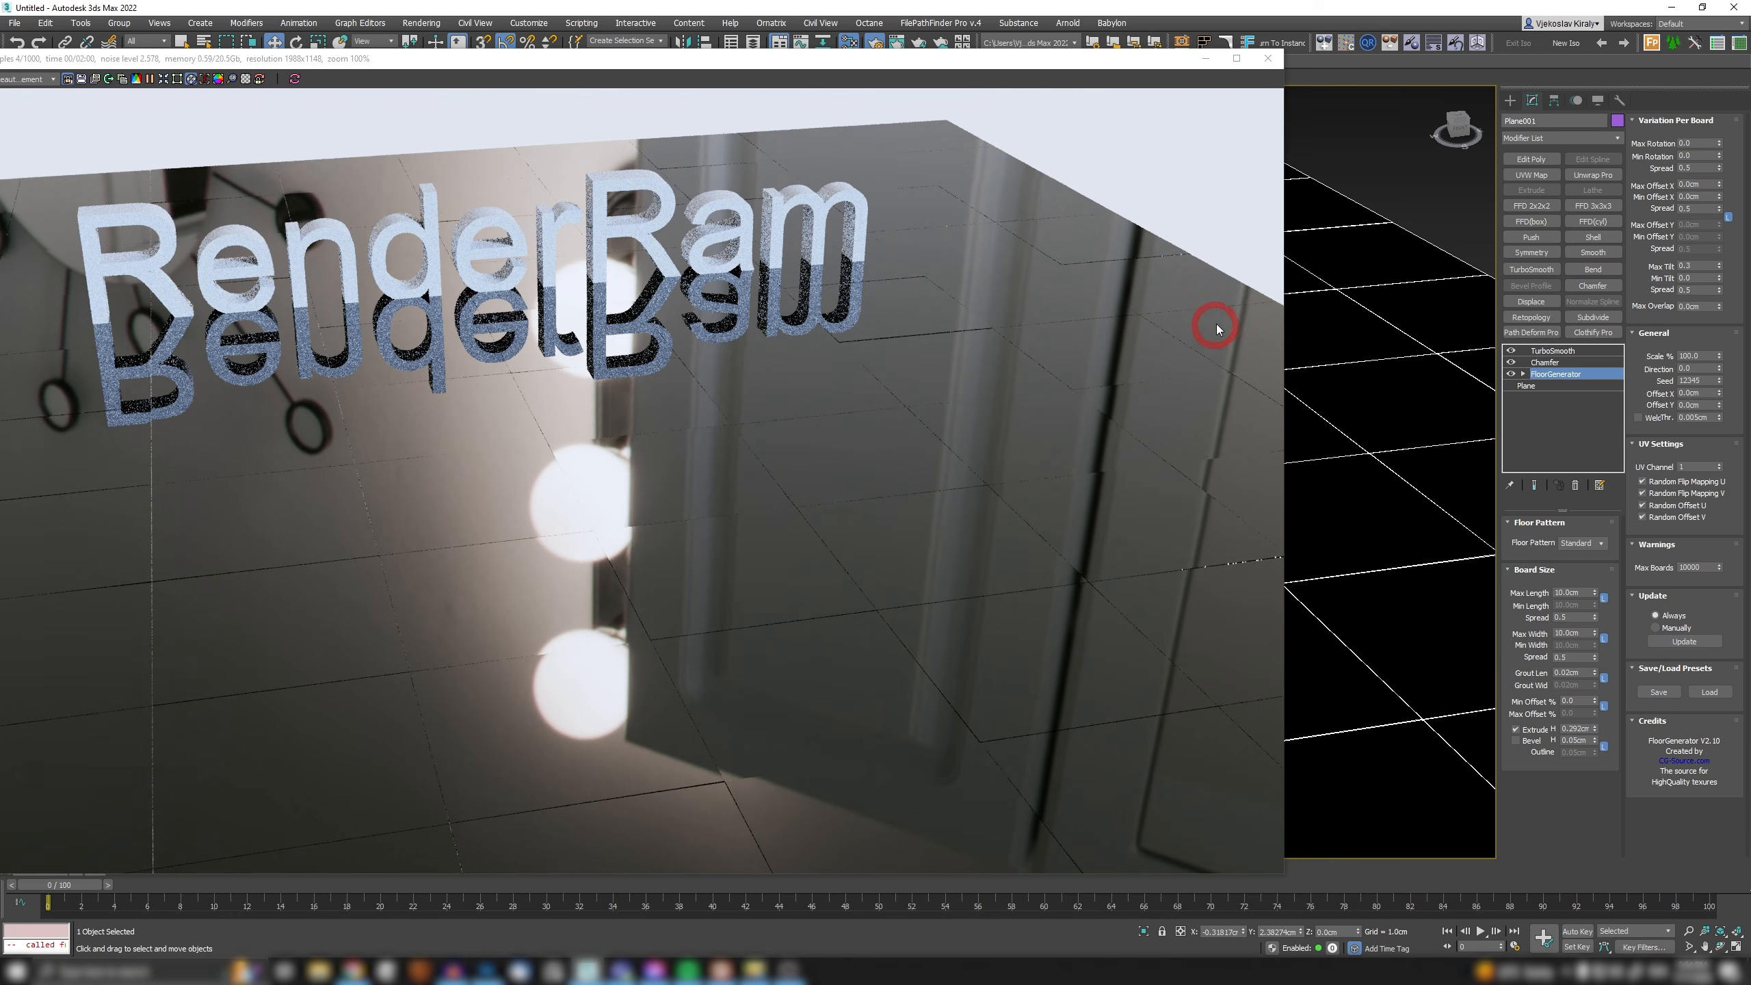
# Compare the floor at zero tilt with a Max Tilt of 0.3, finishing at the TurboSmooth level of the modifier stack.
pyautogui.rightClick(1719, 267)
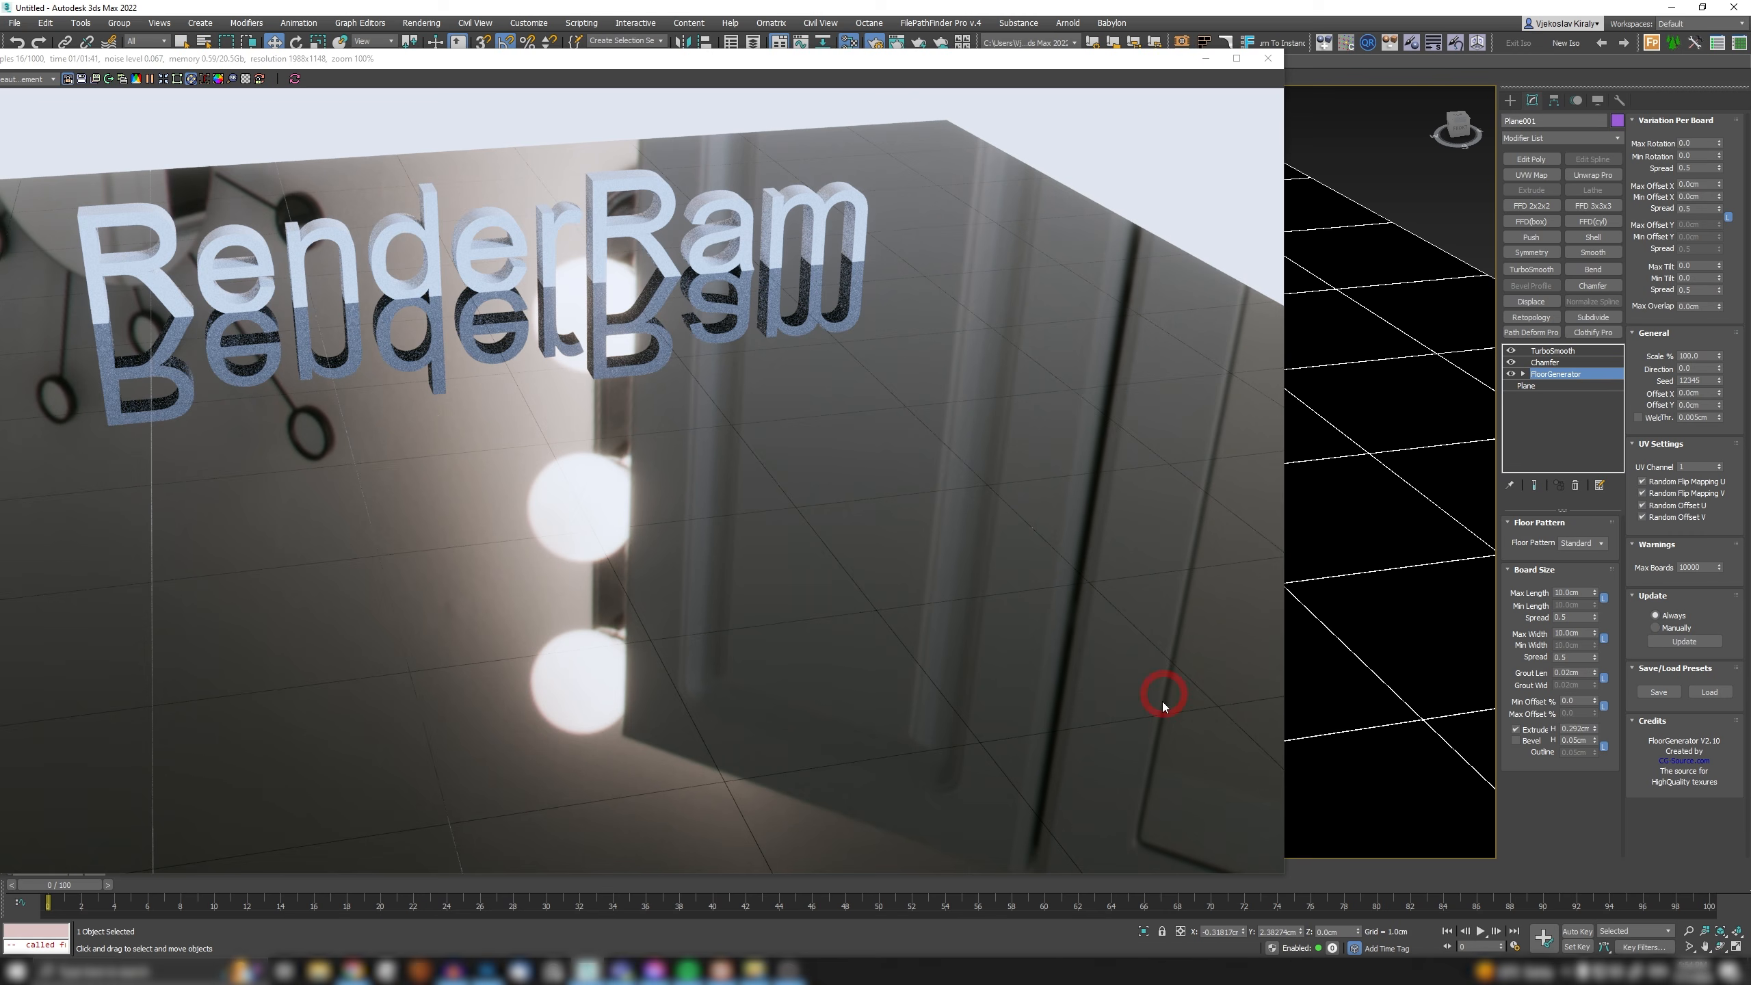
pyautogui.moveTo(1697, 266); pyautogui.dragTo(1660, 265)
pyautogui.write('0.3')
pyautogui.press('Return')
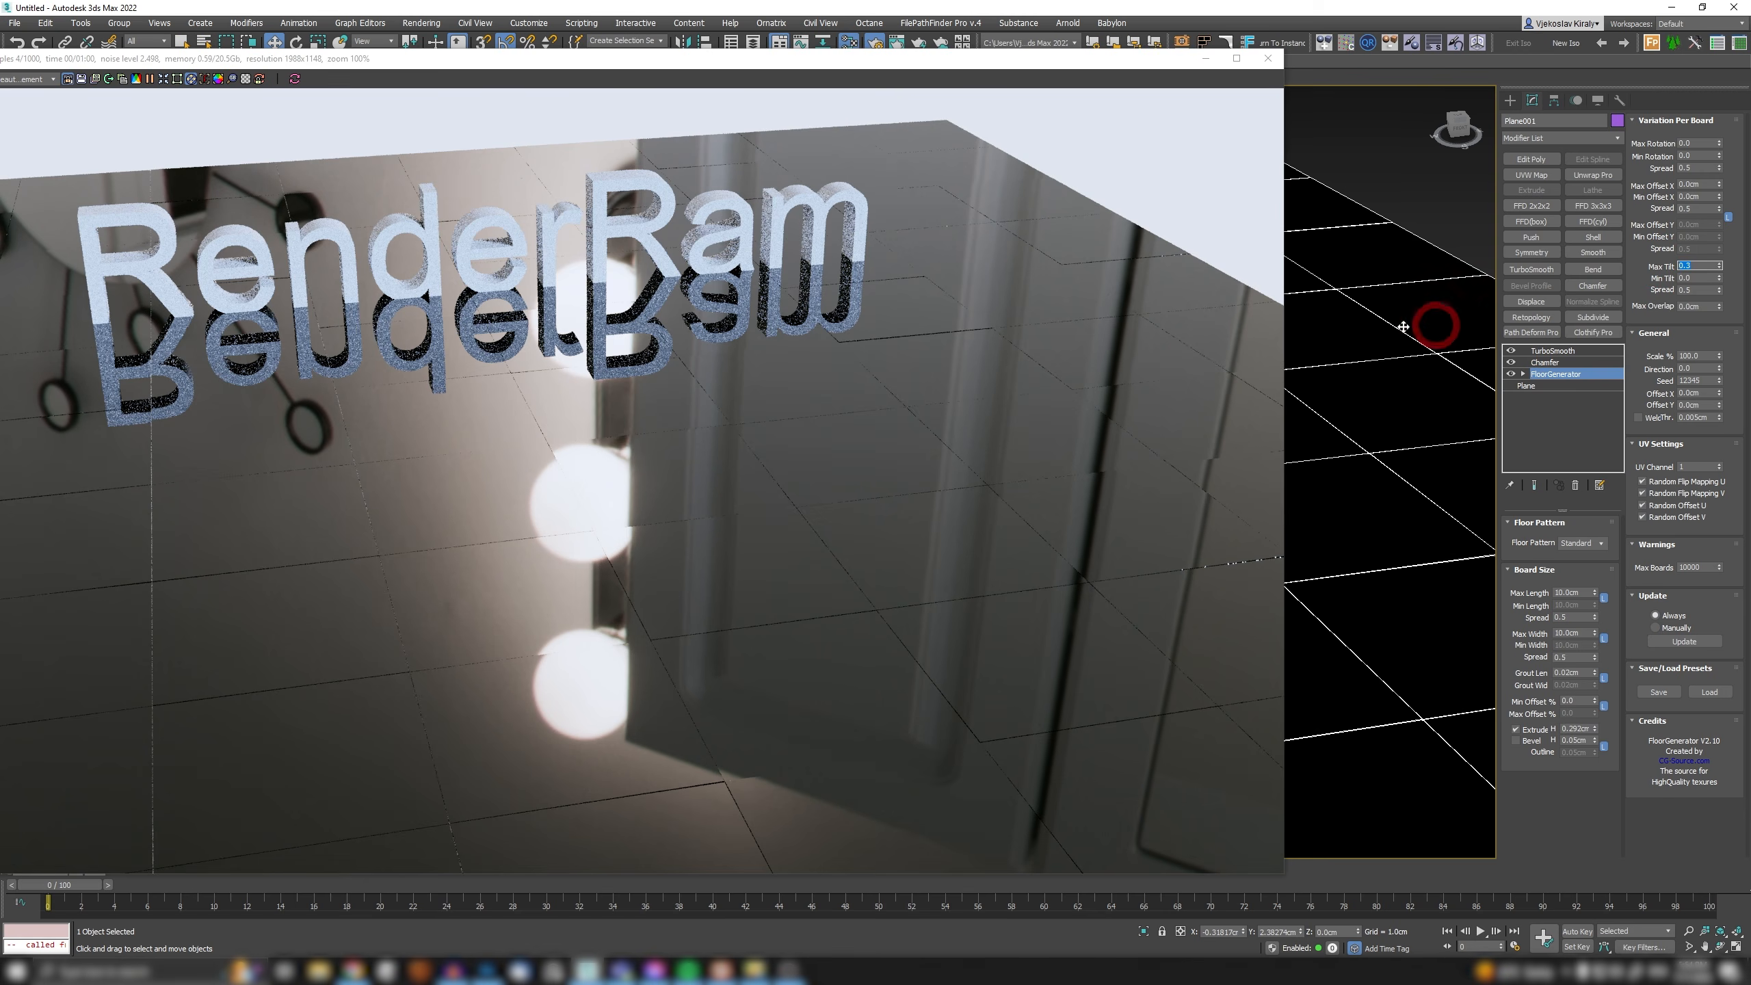
pyautogui.click(1551, 362)
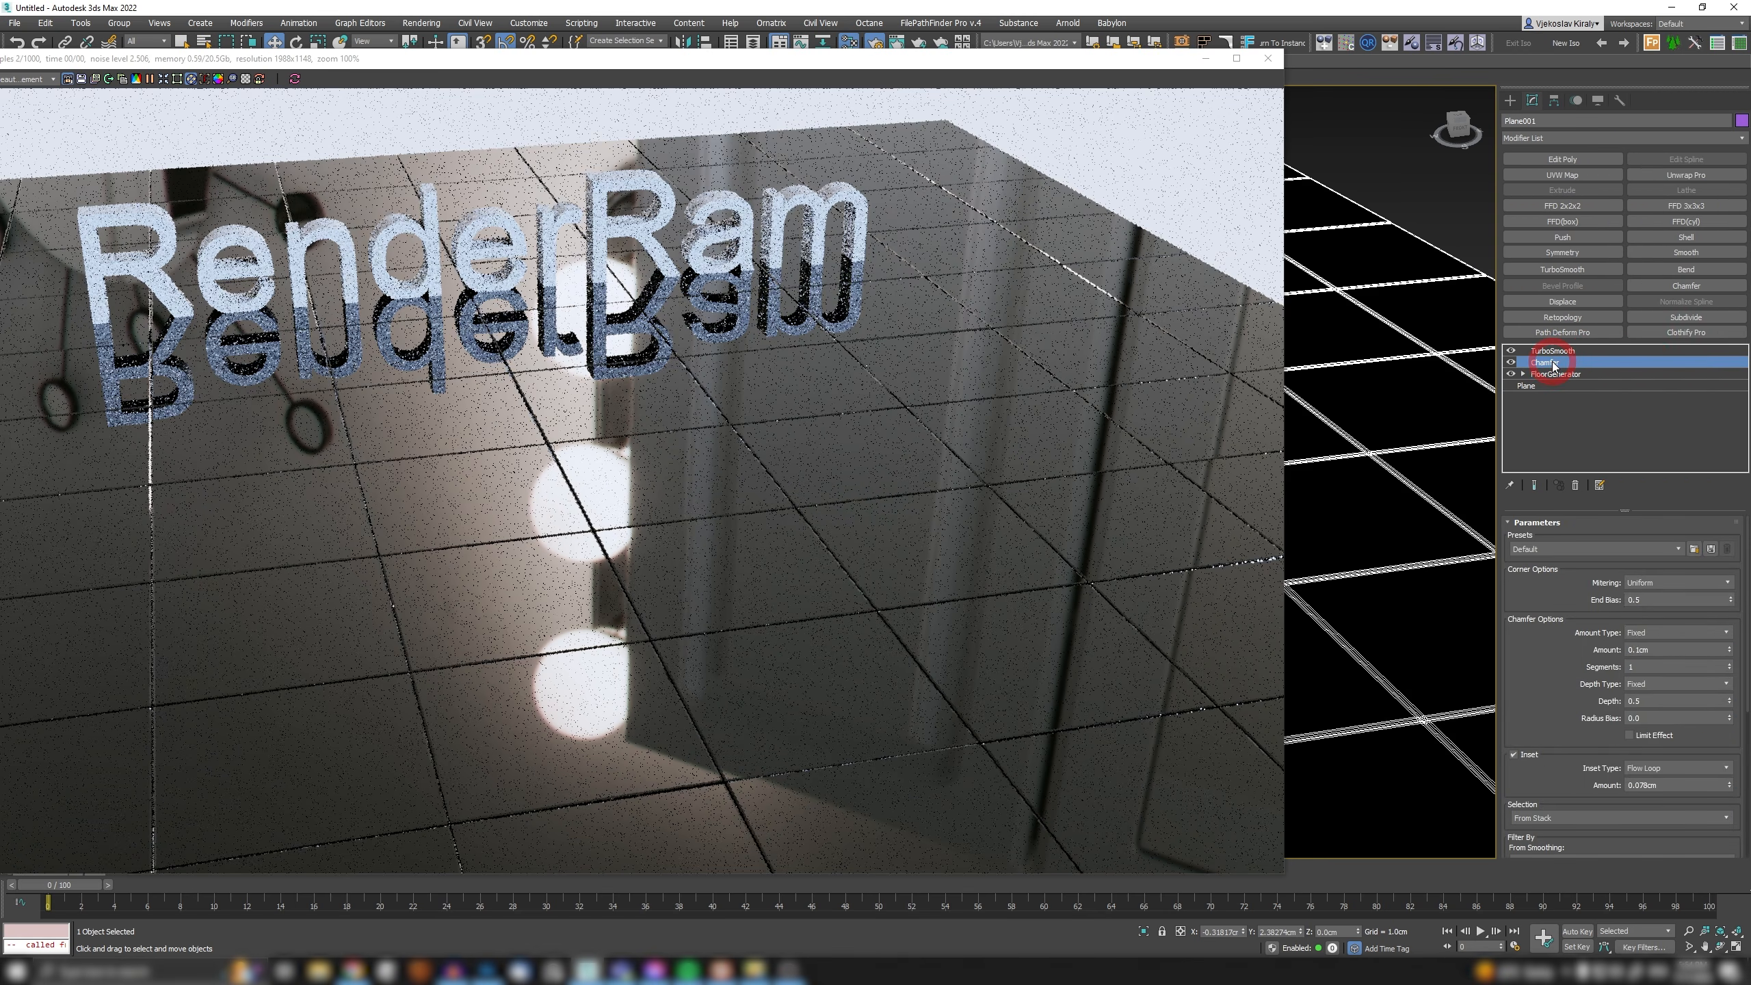
pyautogui.click(1545, 351)
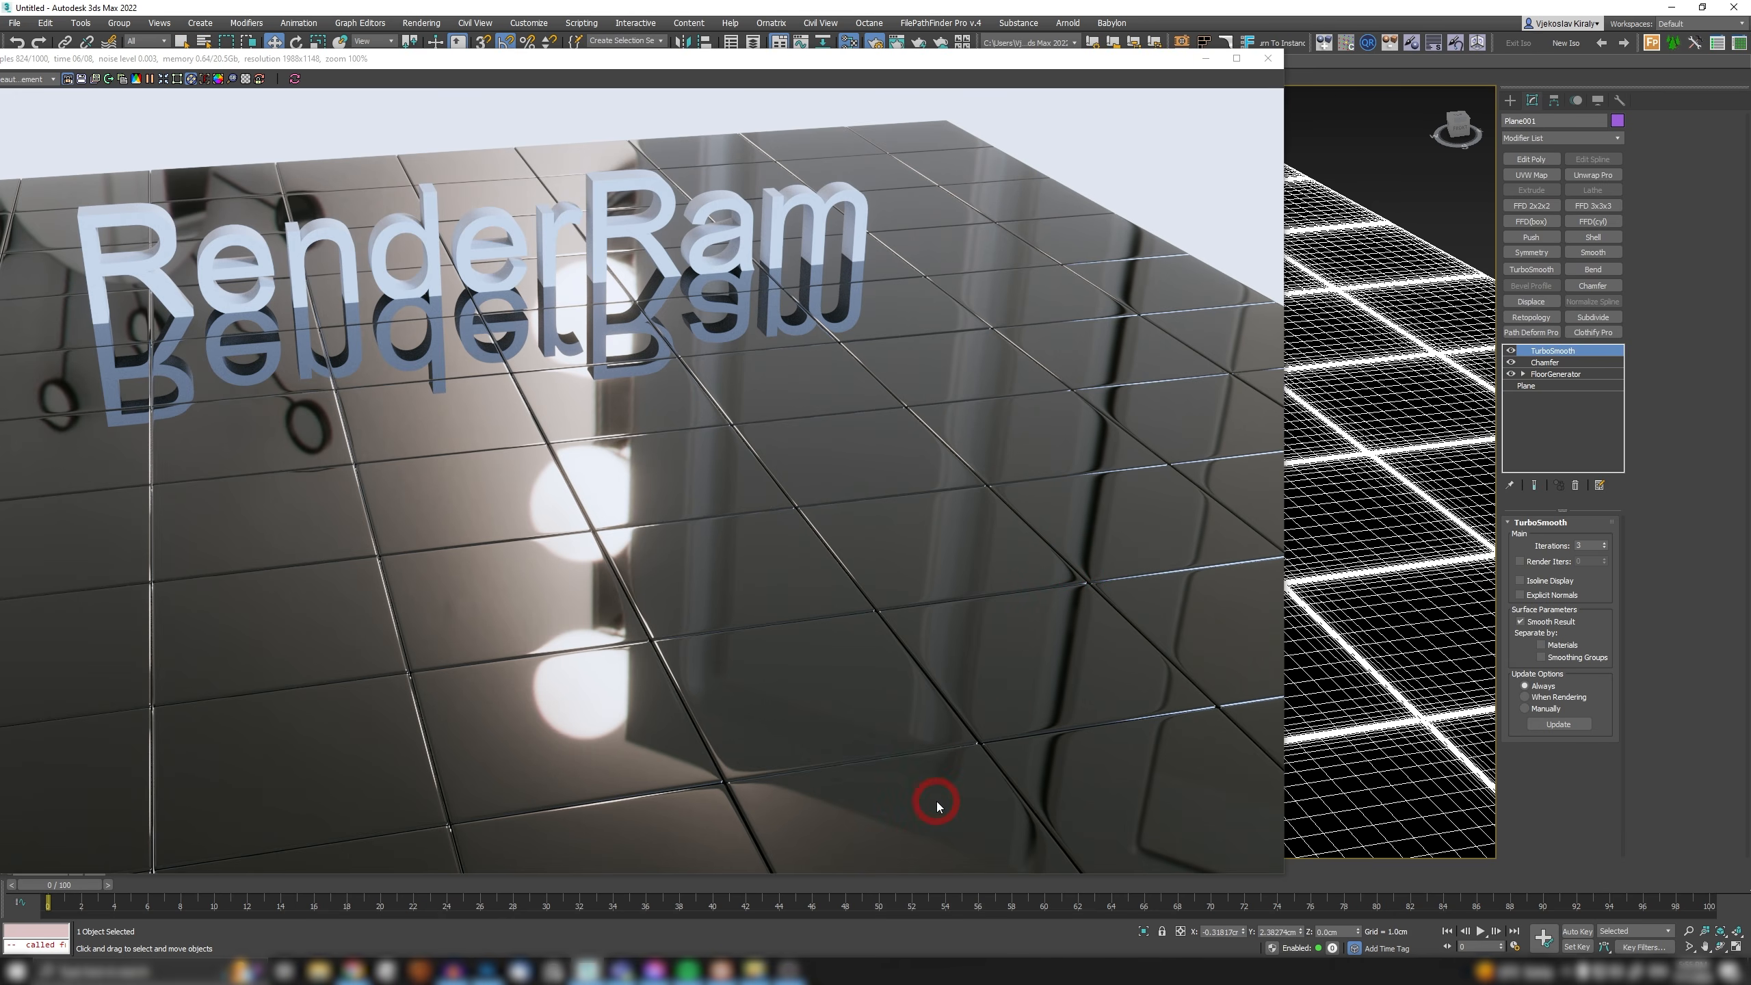
# Pause the interactive render and set the Chamfer modifier's segments to 2.
pyautogui.click(1557, 362)
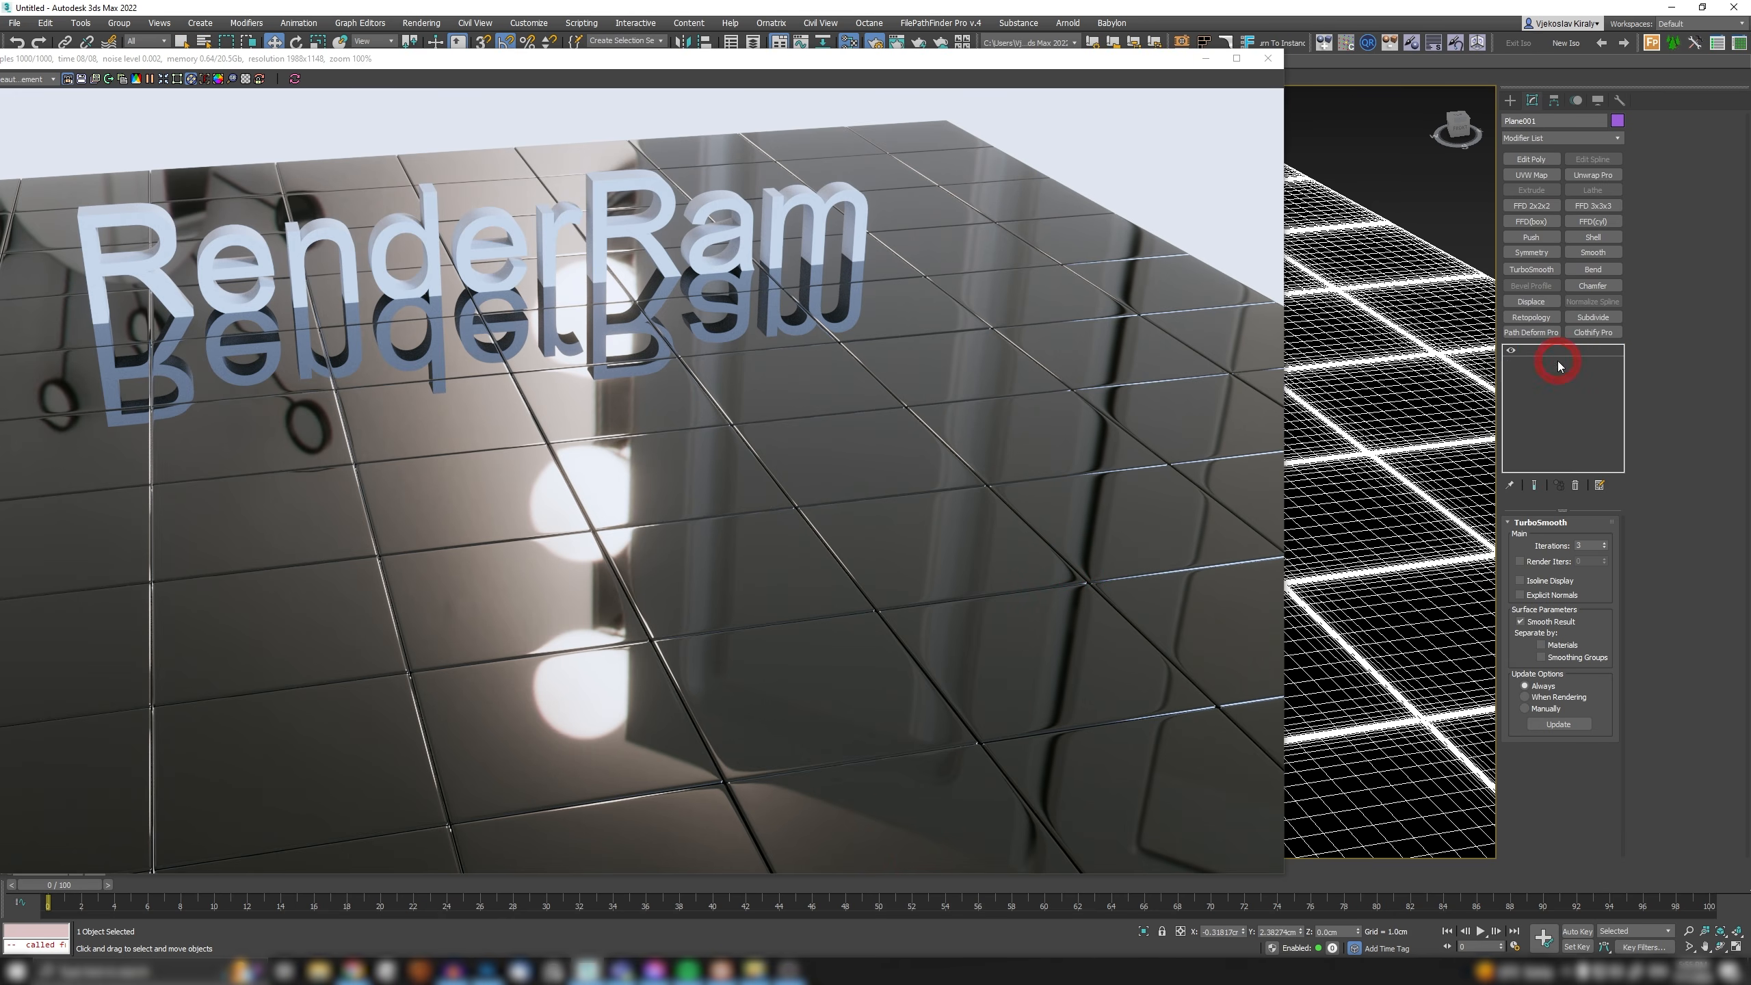
pyautogui.click(151, 80)
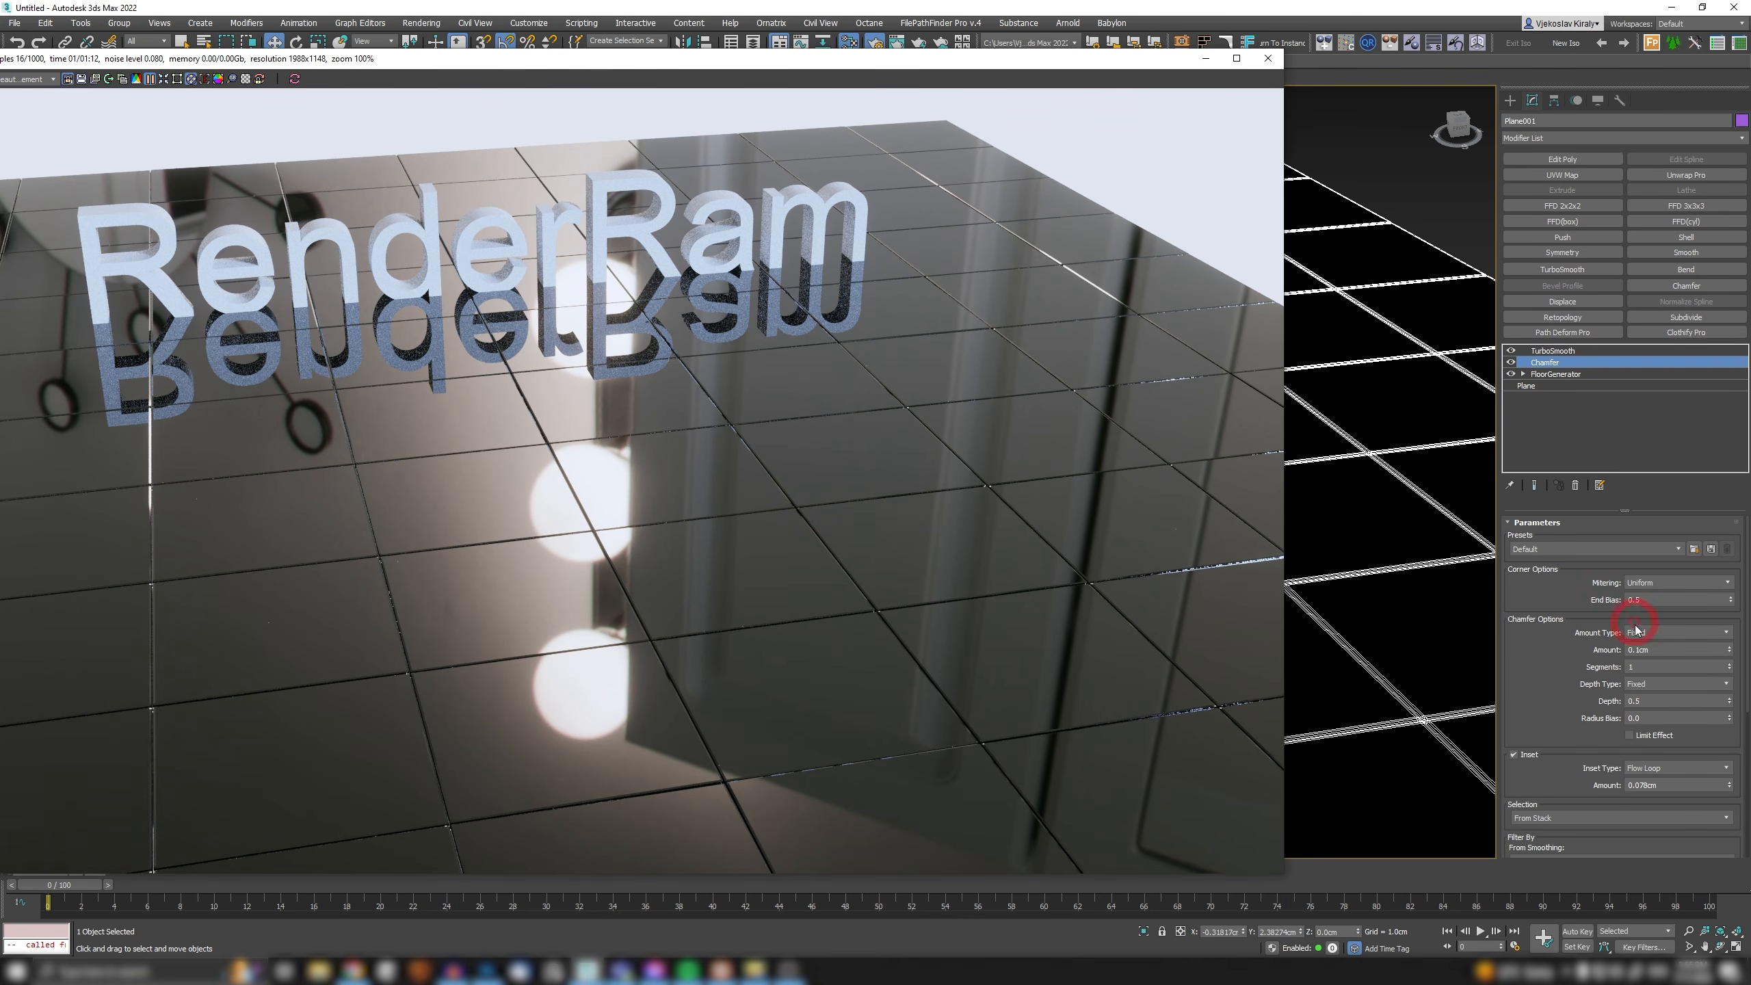
pyautogui.click(1729, 662)
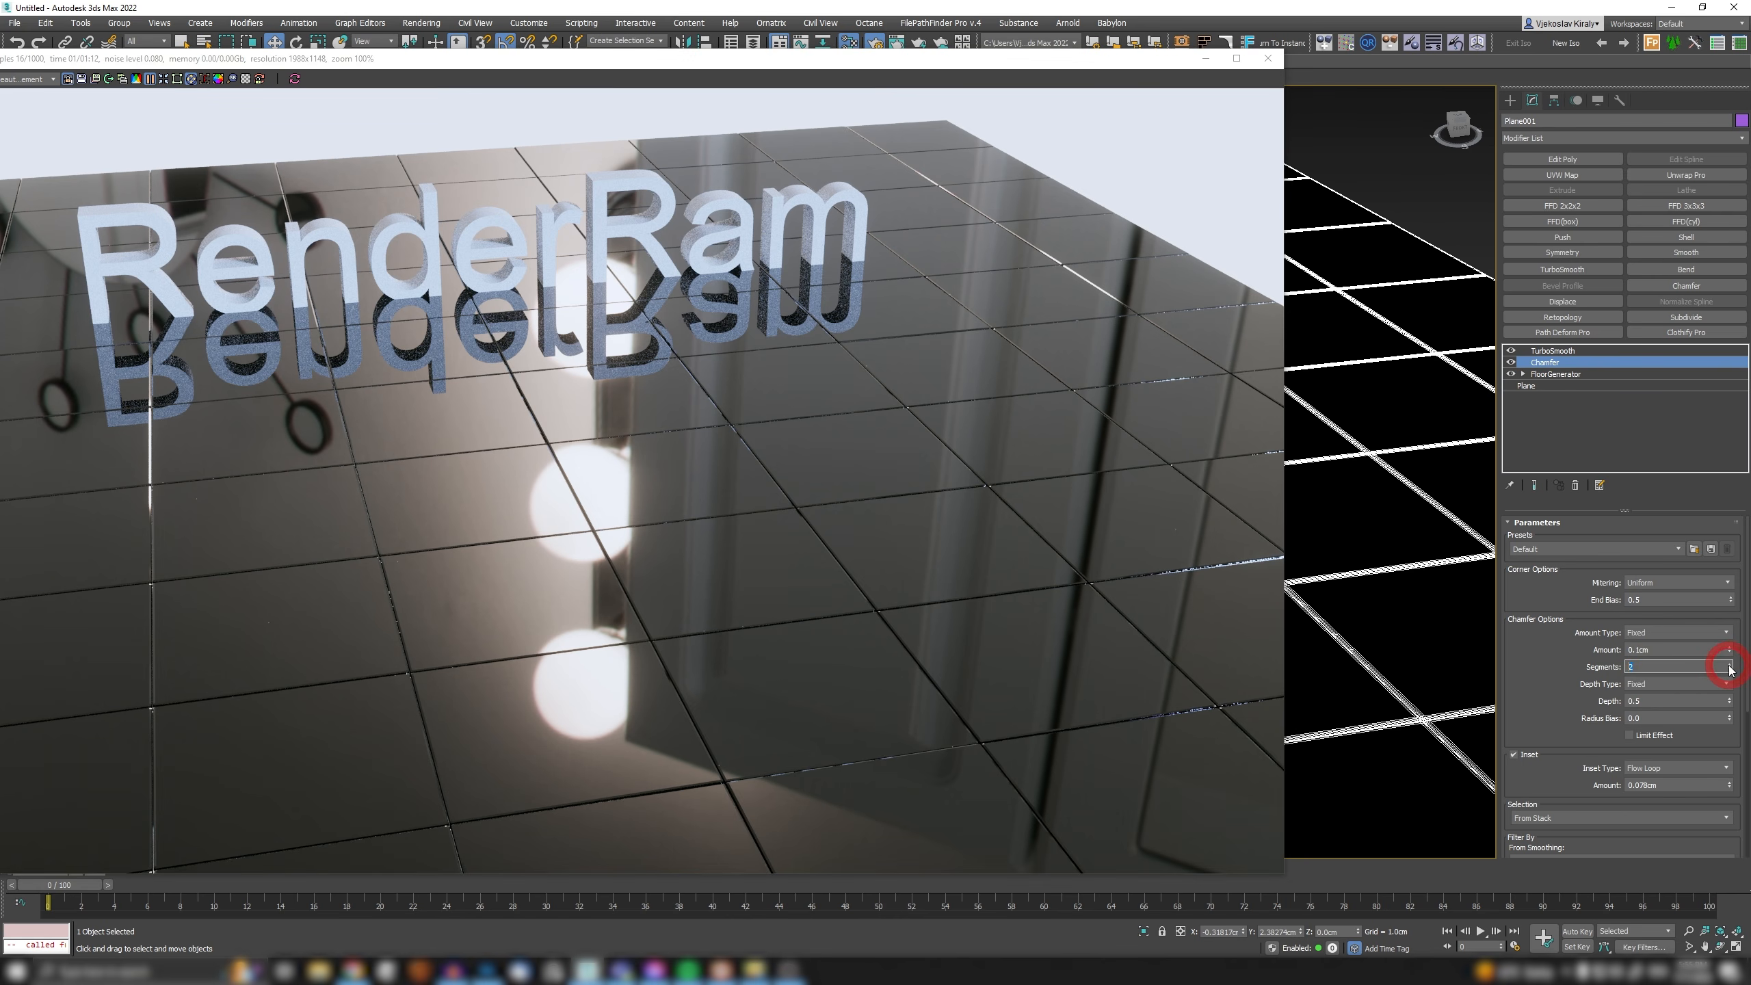
# Reduce the chamfer's flow loop inset amount while viewing the tile corner up close, and check the smoothed floor in the render.
pyautogui.click(1205, 58)
pyautogui.scroll(15, 818, 579)
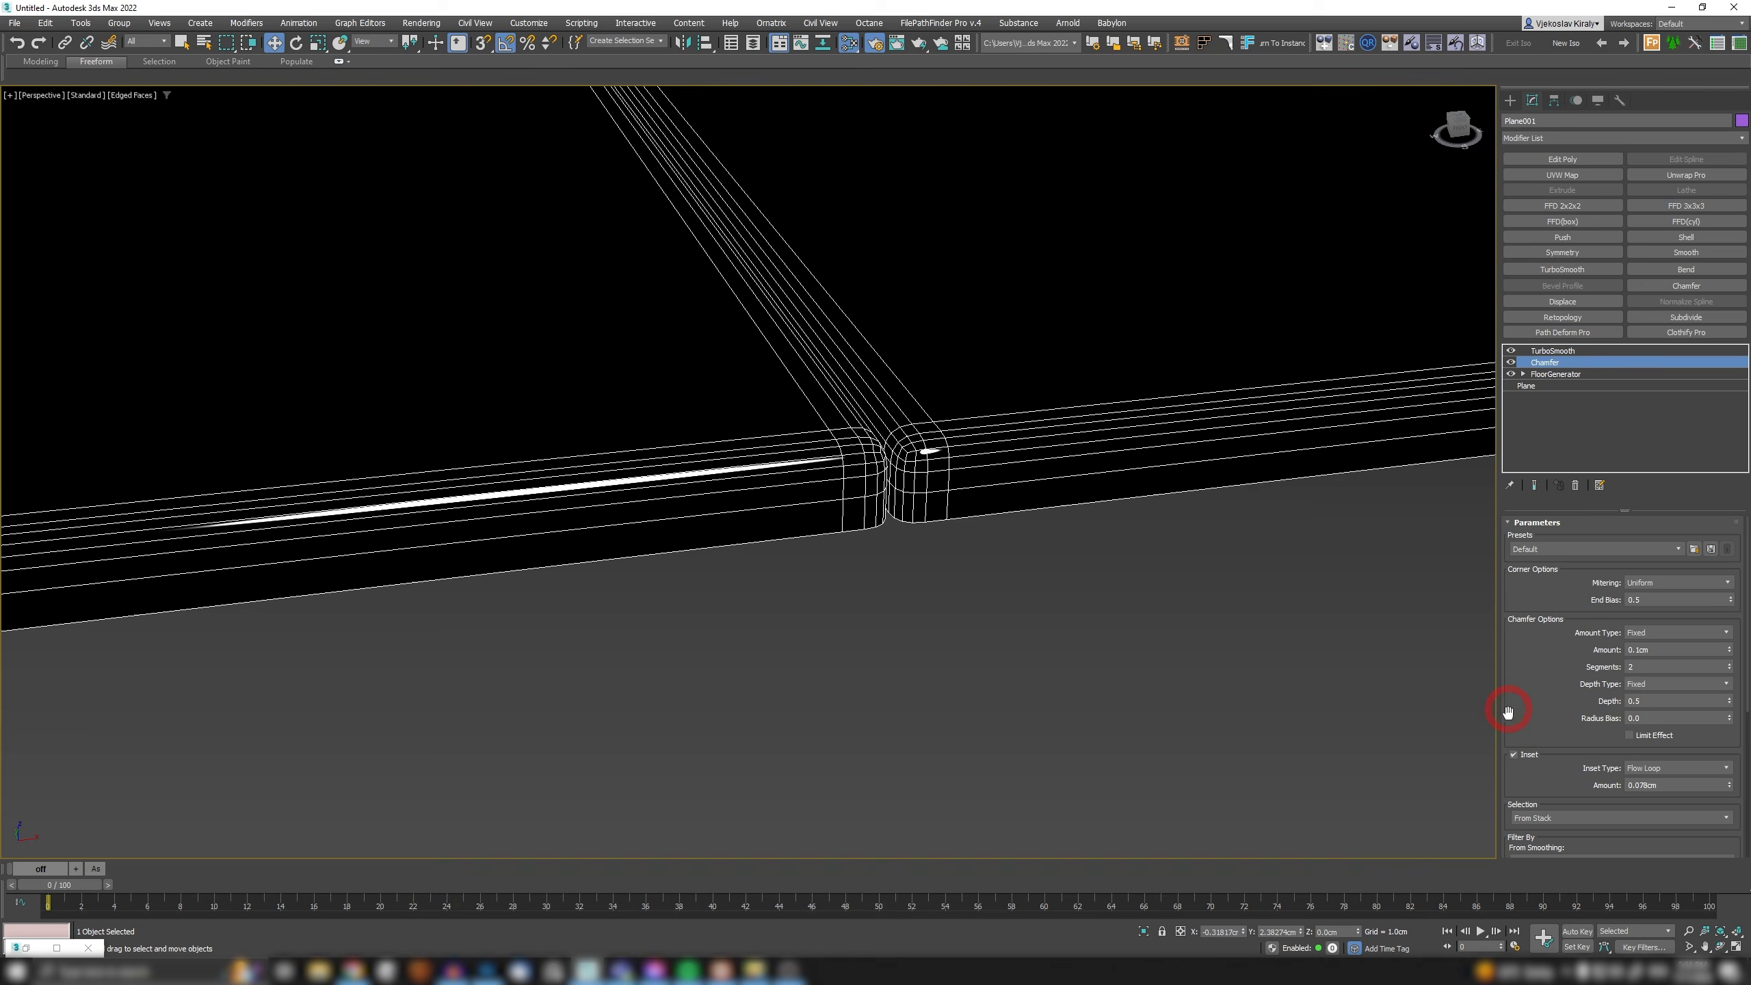
pyautogui.scroll(-2, 1507, 711)
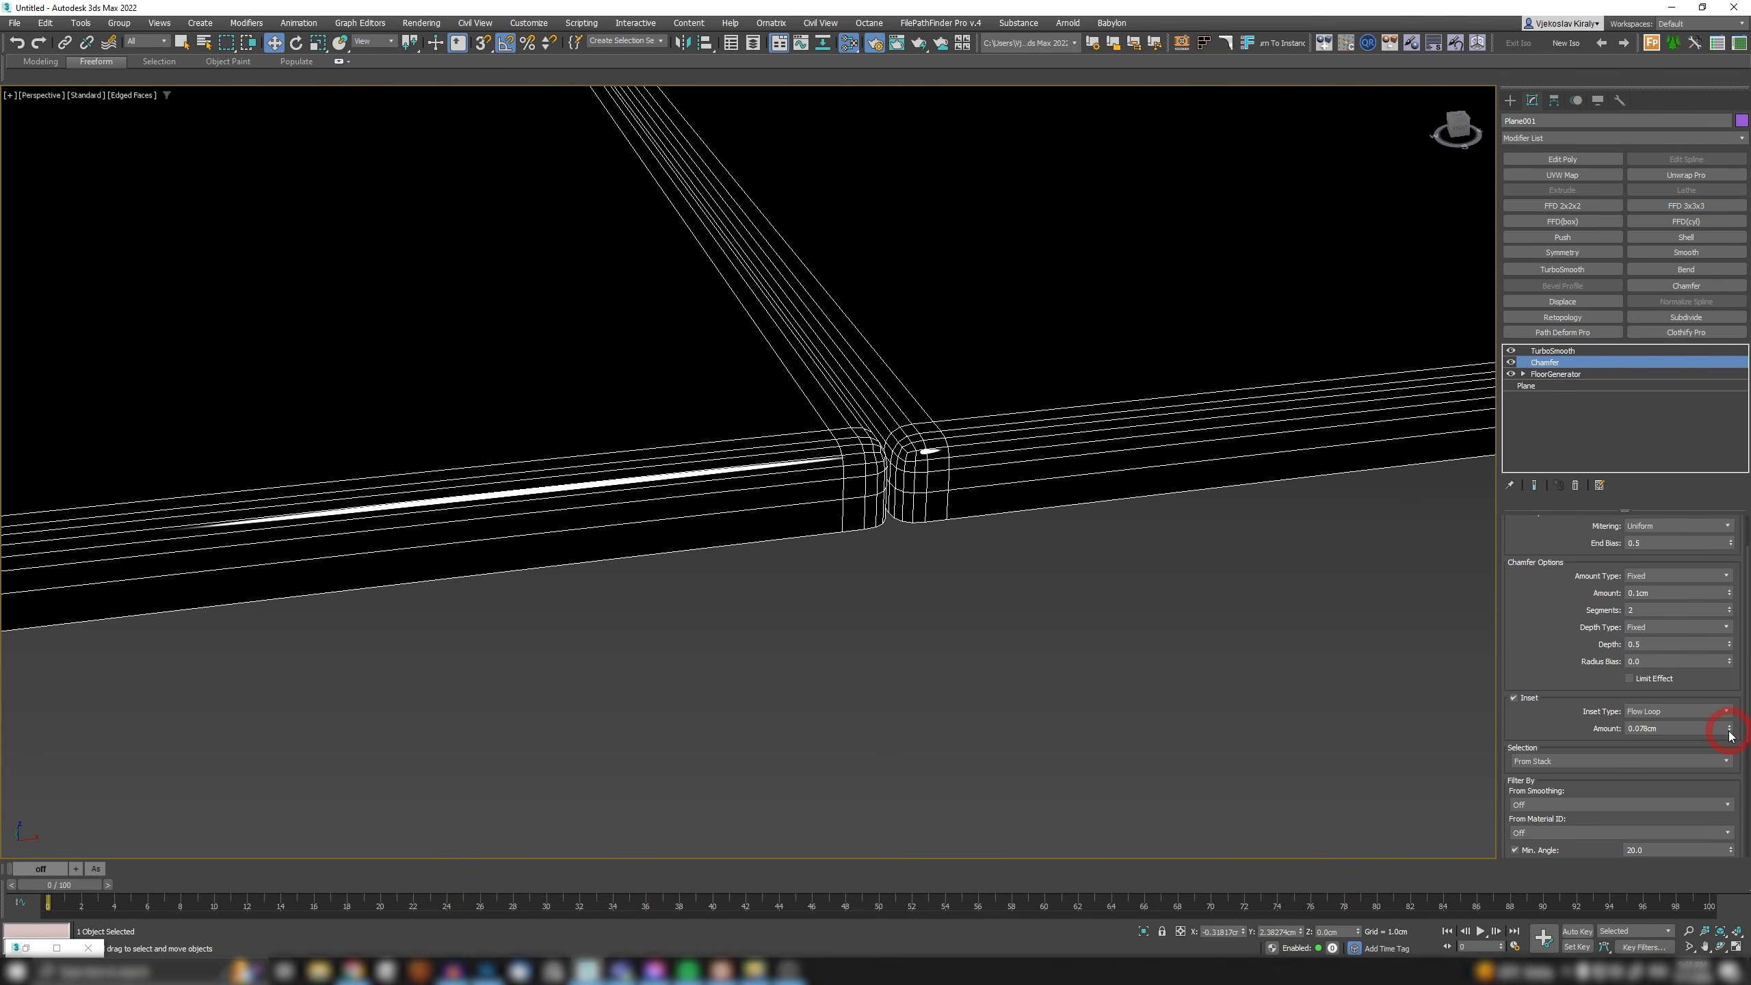
pyautogui.moveTo(1728, 730); pyautogui.dragTo(1742, 767)
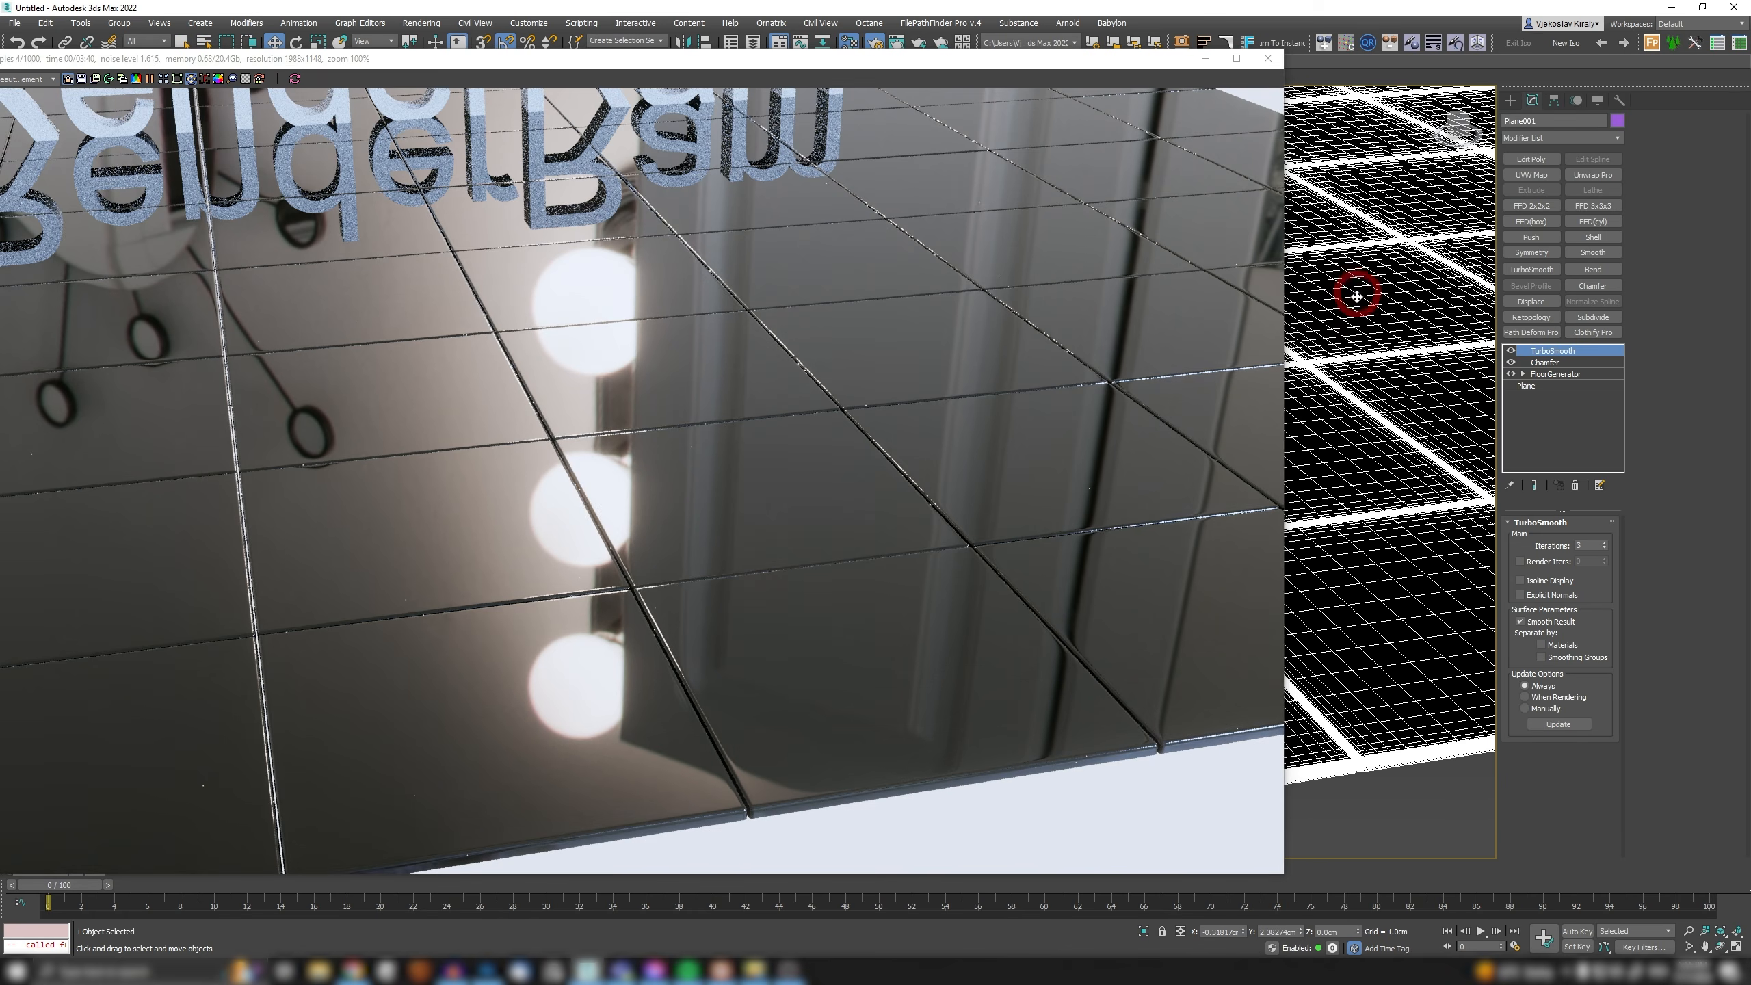
pyautogui.moveTo(1352, 285); pyautogui.dragTo(1313, 403, button='middle')
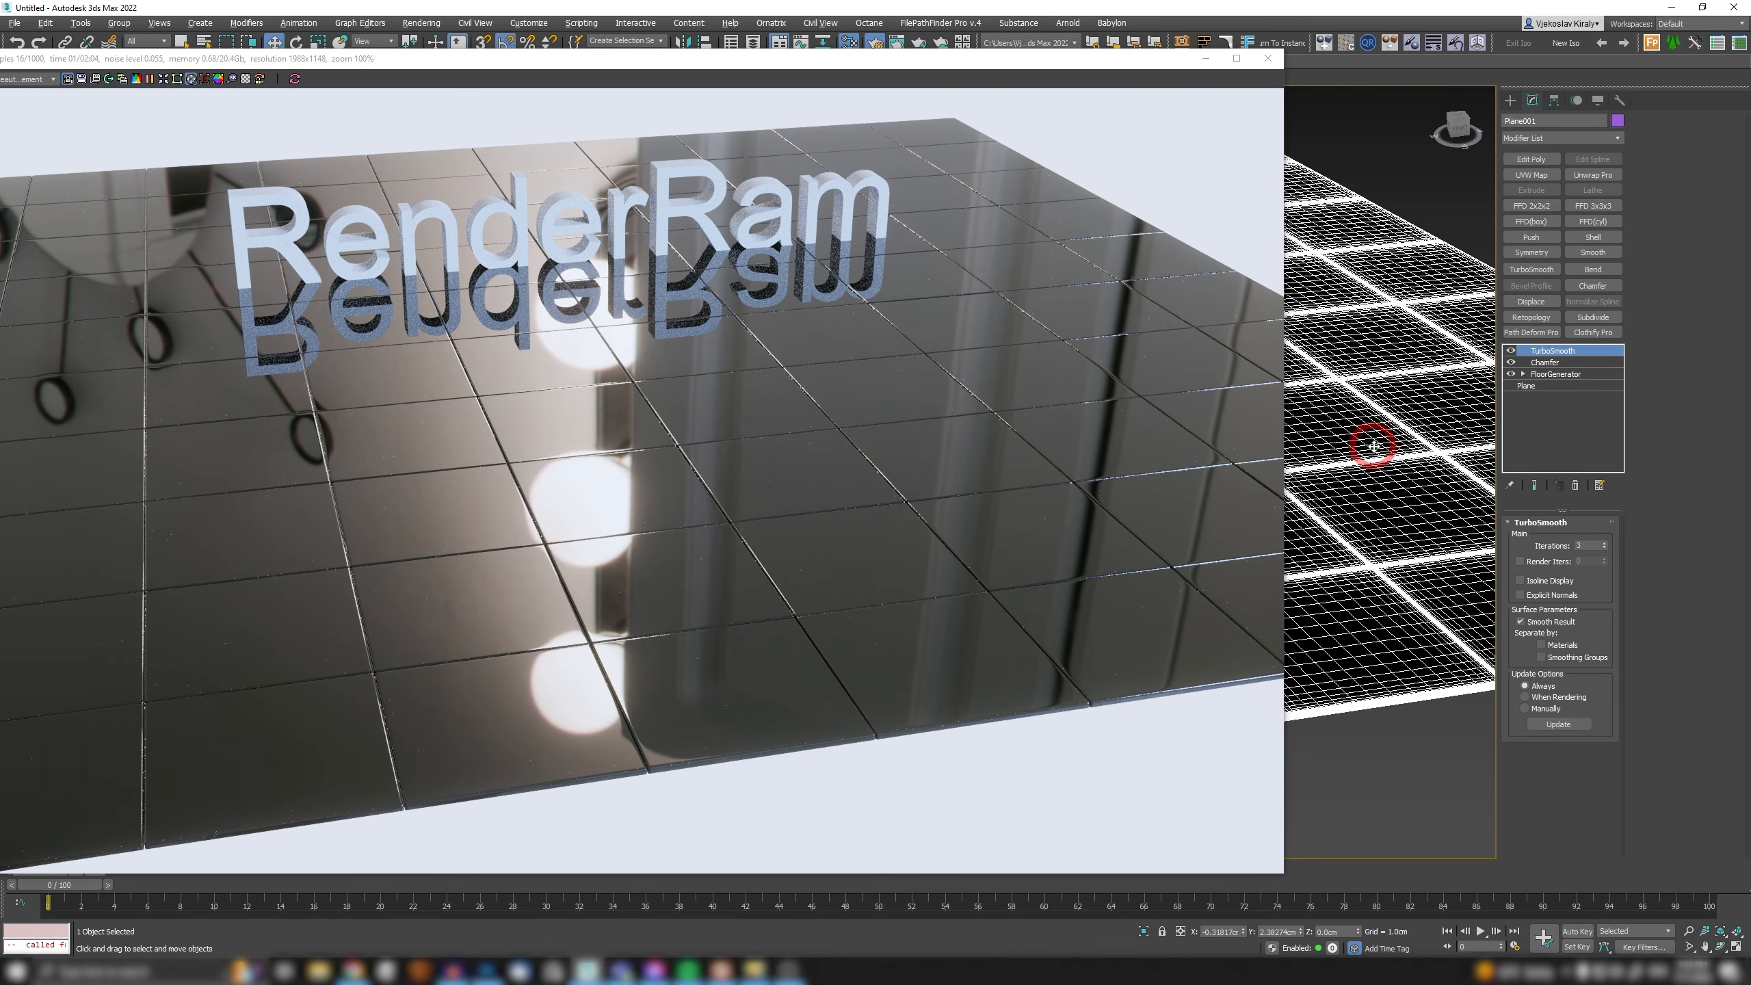
pyautogui.keyDown('alt'); pyautogui.moveTo(1373, 447); pyautogui.dragTo(1383, 450, button='middle'); pyautogui.keyUp('alt')
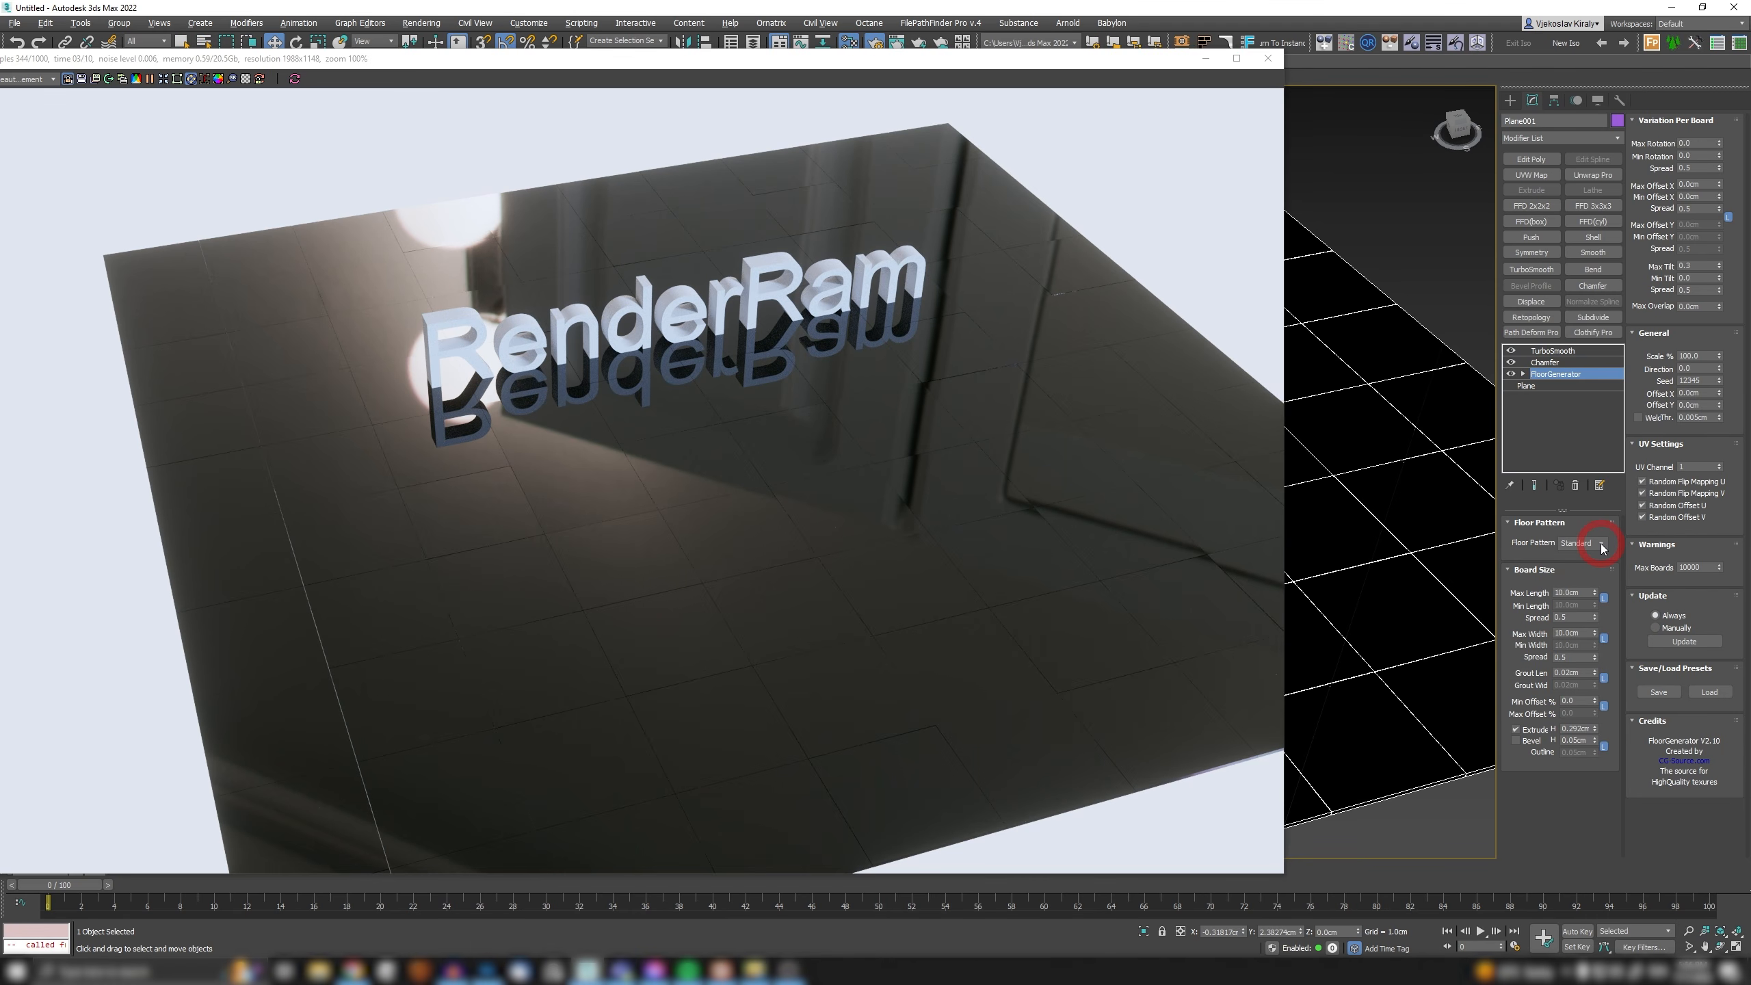
# Change the floor pattern to Herringbone with a 2 cm board length and inspect it with TurboSmooth applied.
pyautogui.click(1600, 544)
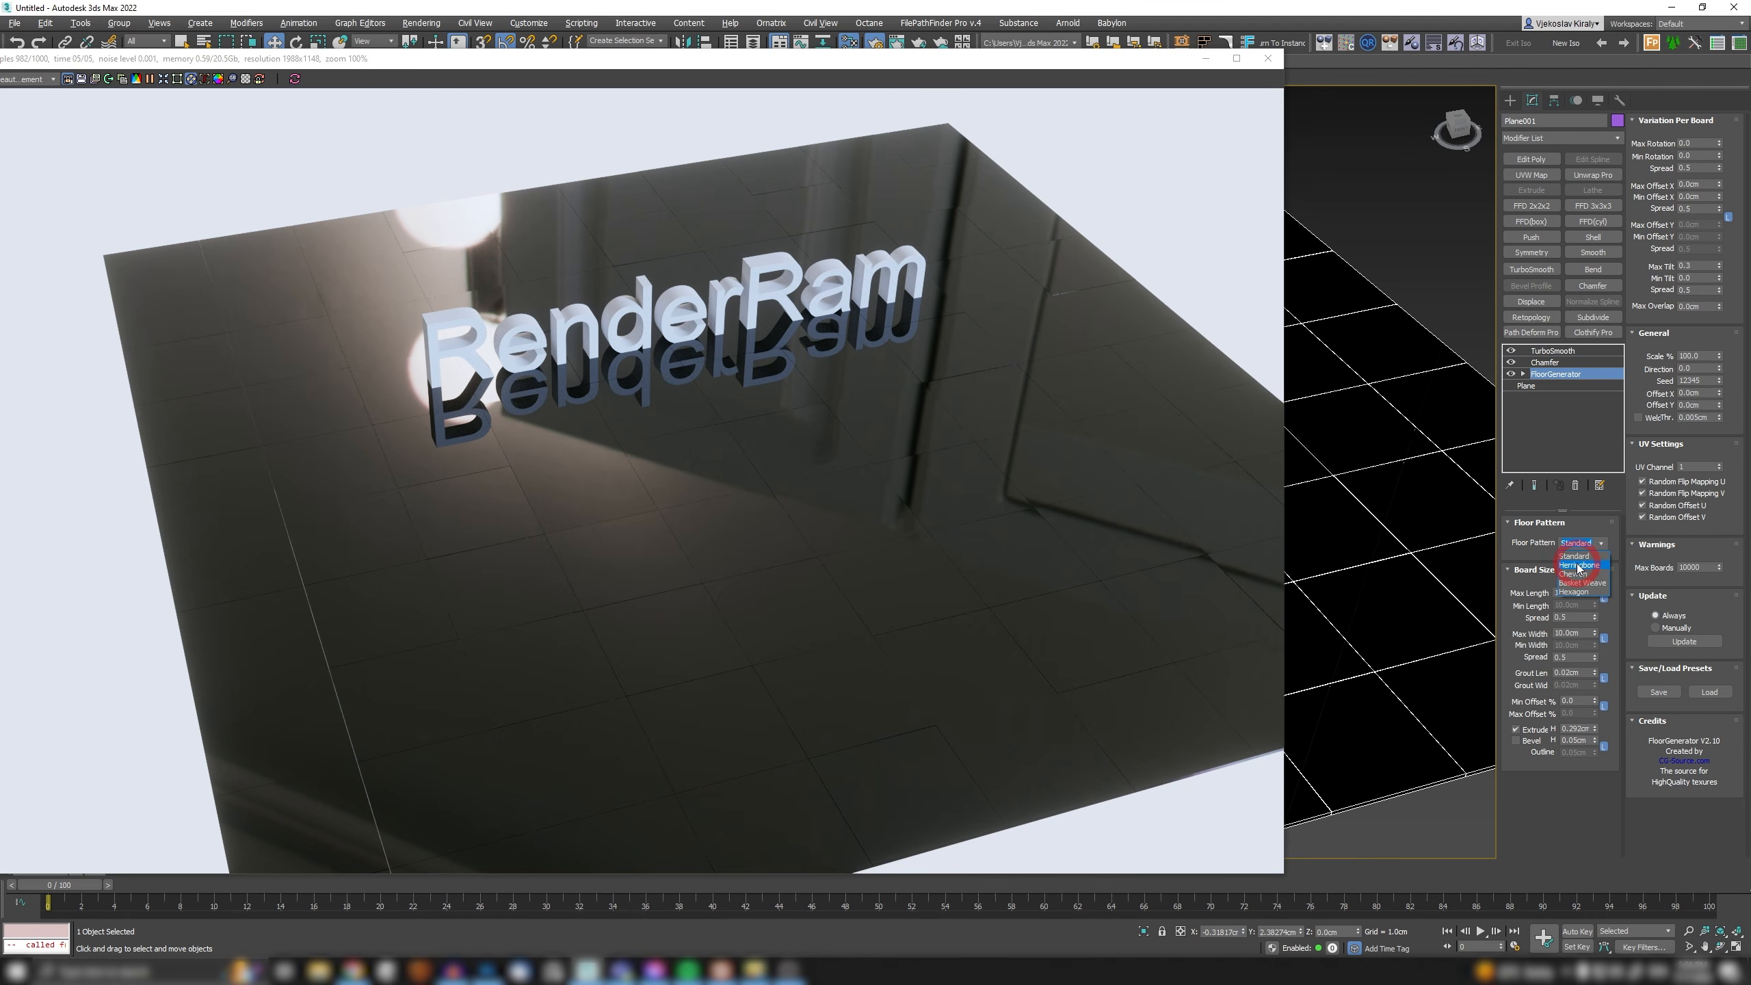
pyautogui.click(1577, 566)
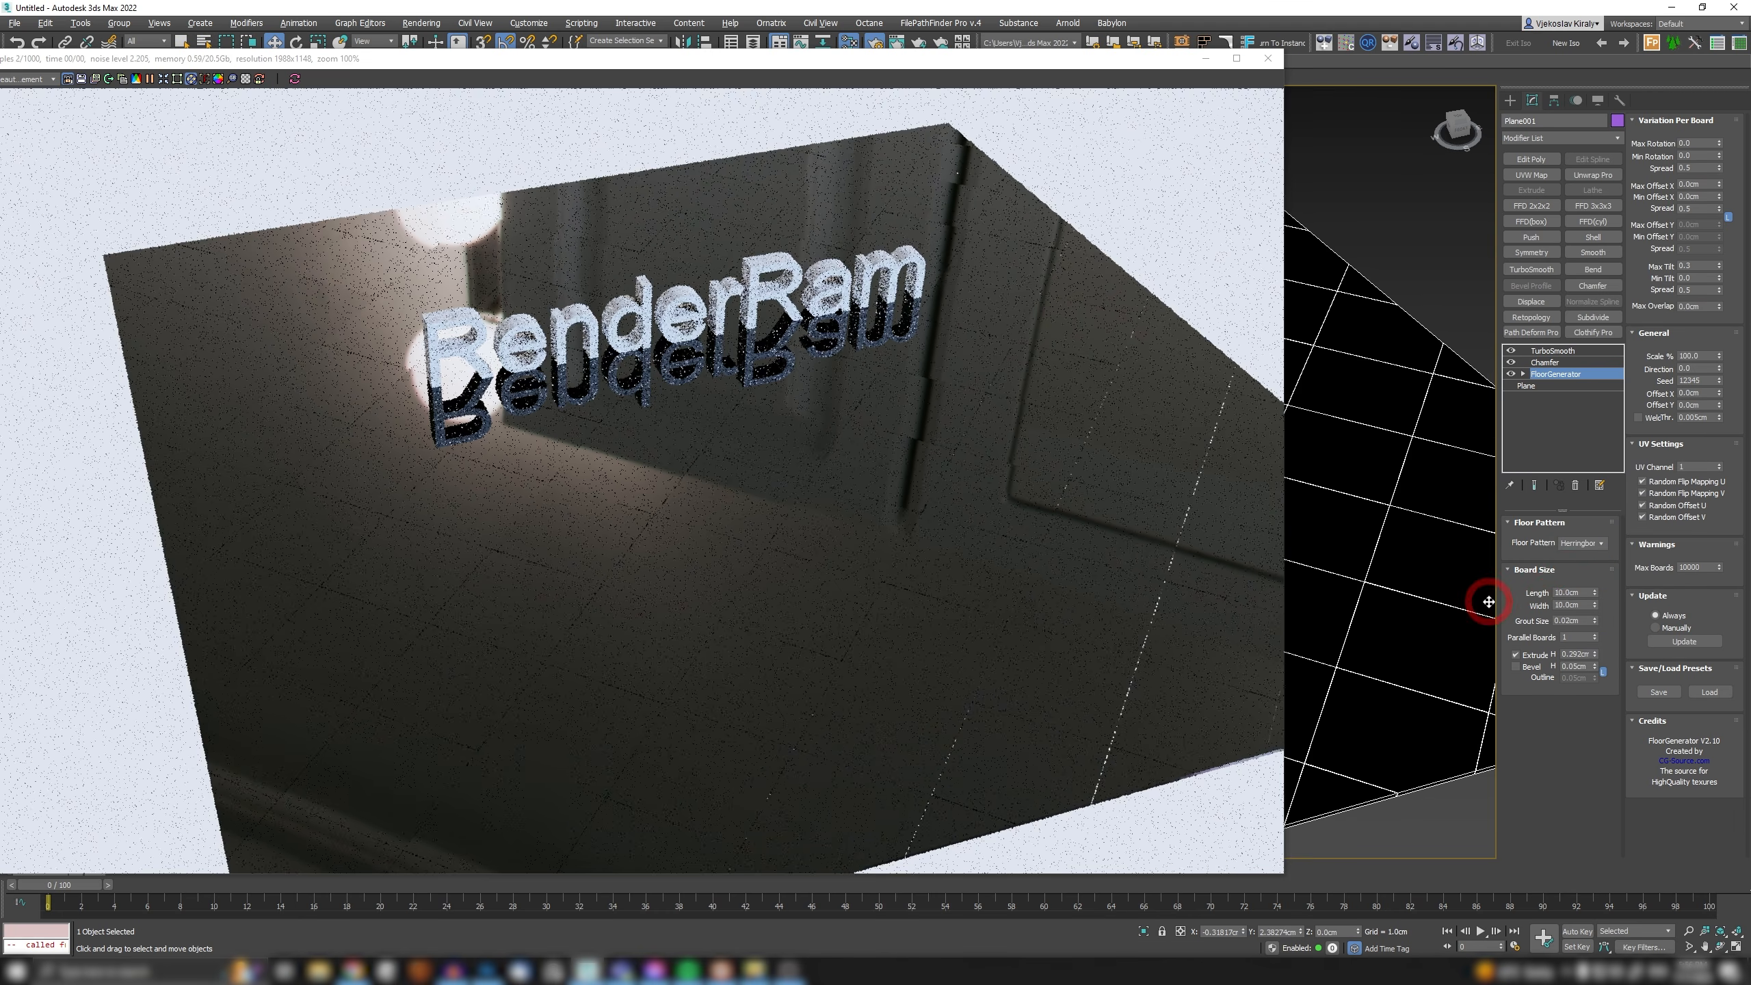
pyautogui.moveTo(1583, 593); pyautogui.dragTo(1535, 591)
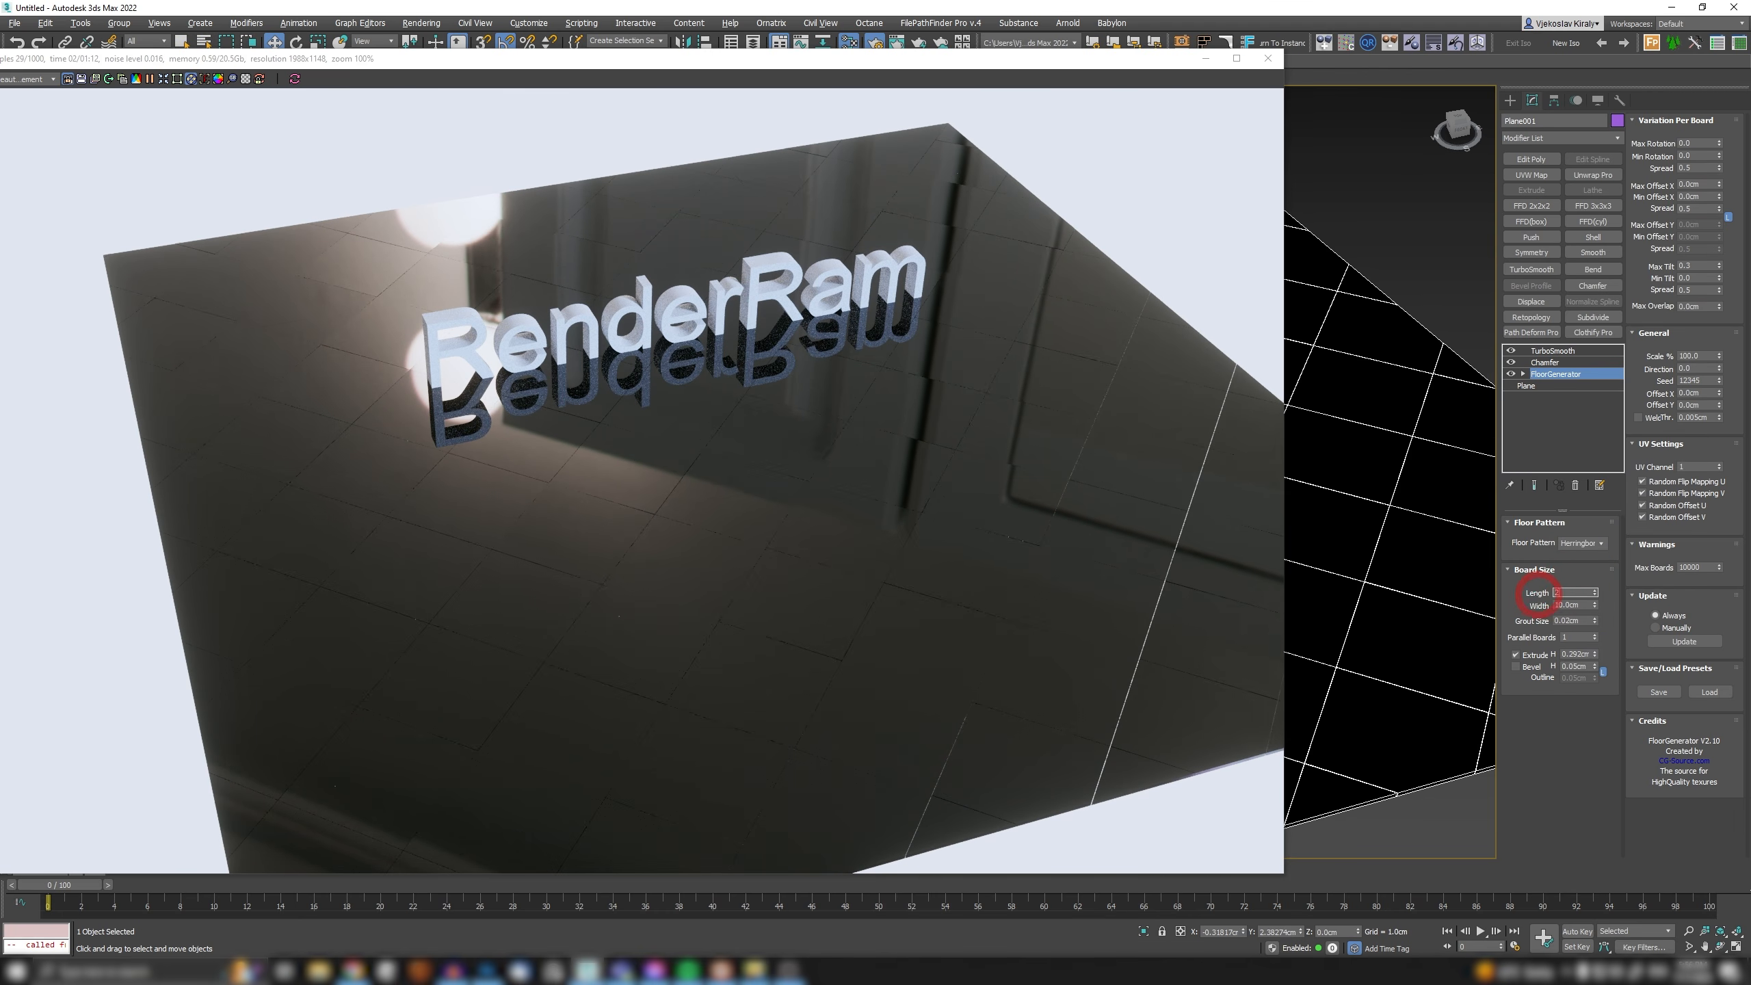
pyautogui.write('2')
pyautogui.press('Return')
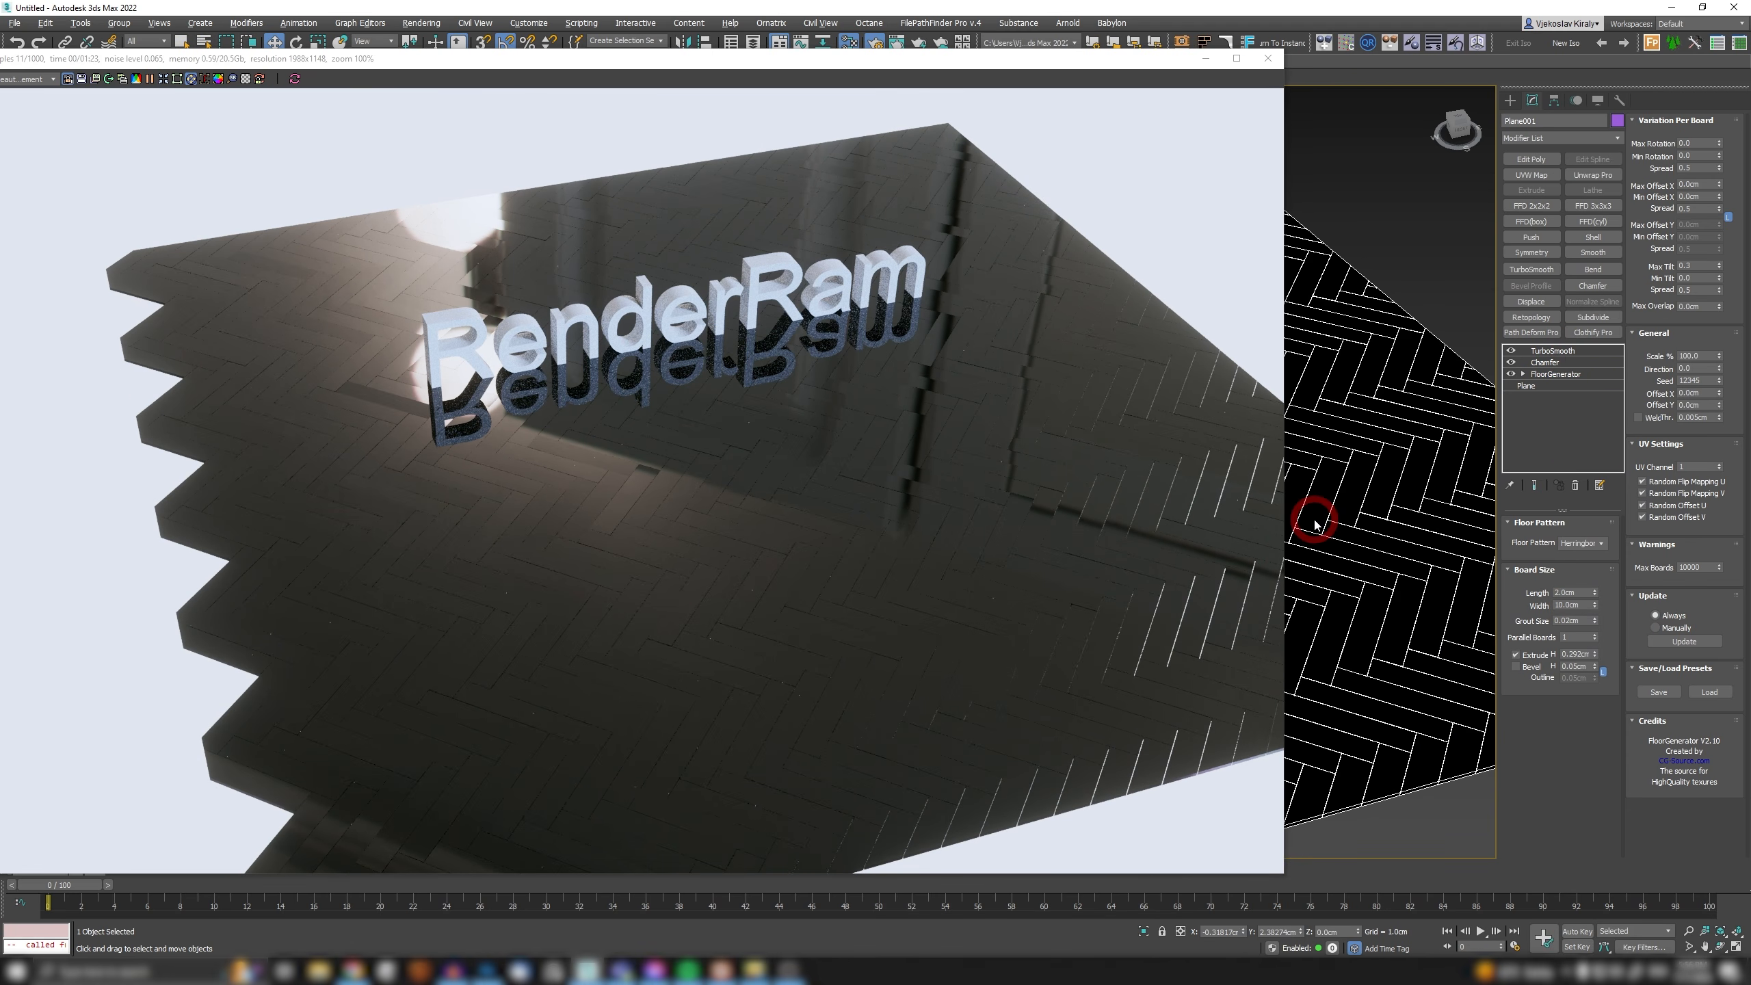
pyautogui.keyDown('alt'); pyautogui.moveTo(1324, 487); pyautogui.dragTo(1279, 475, button='middle'); pyautogui.keyUp('alt')
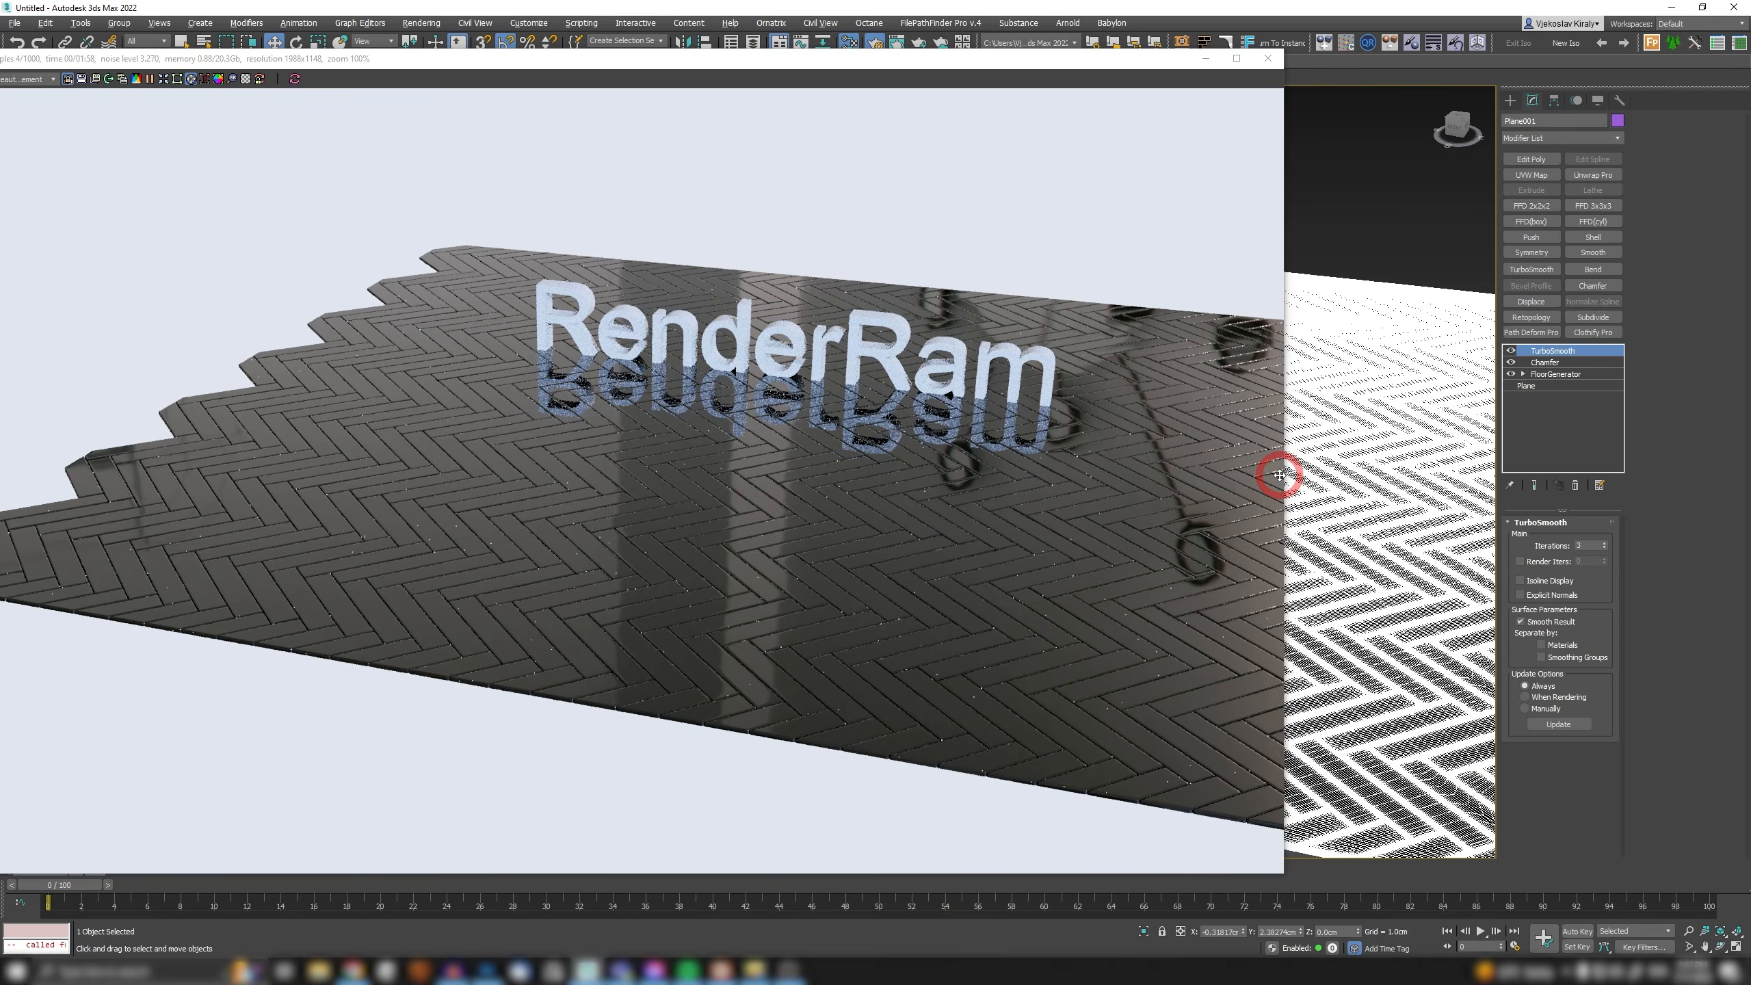
pyautogui.scroll(3, 1306, 501)
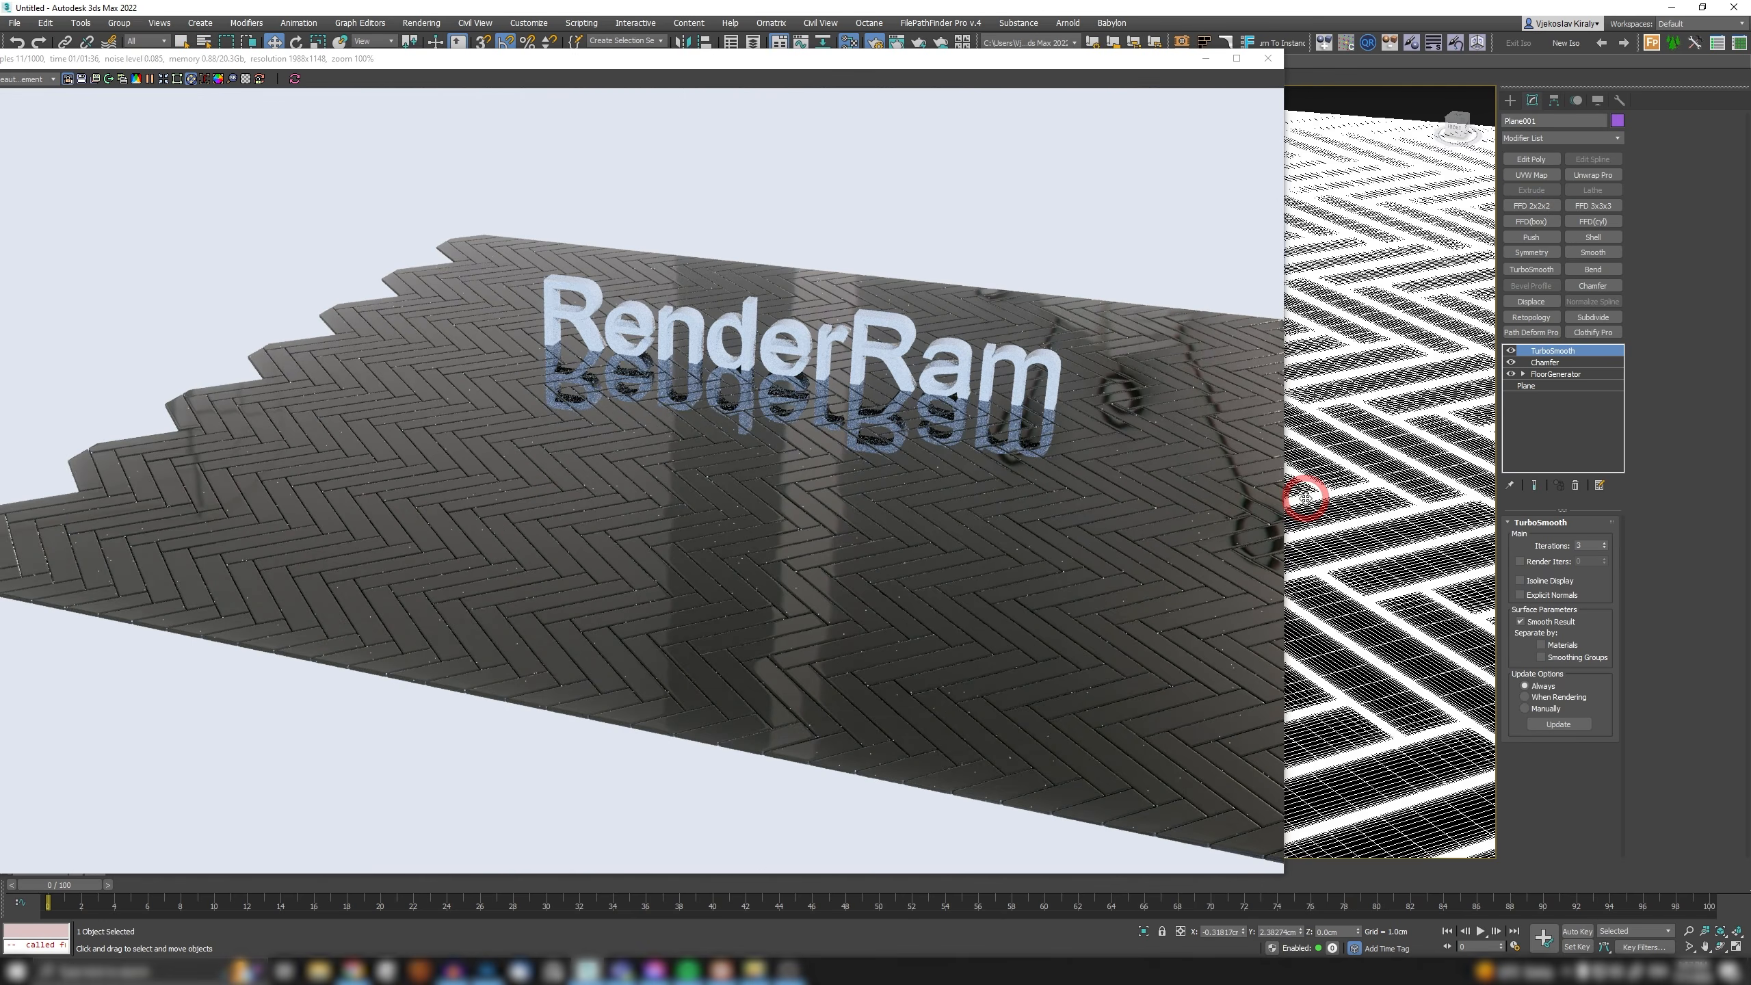
pyautogui.scroll(-3, 1306, 499)
pyautogui.moveTo(1355, 524)
pyautogui.keyDown('alt'); pyautogui.mouseDown(button='middle')
pyautogui.moveTo(1348, 502)
pyautogui.moveTo(1376, 511)
pyautogui.mouseUp(button='middle'); pyautogui.keyUp('alt')
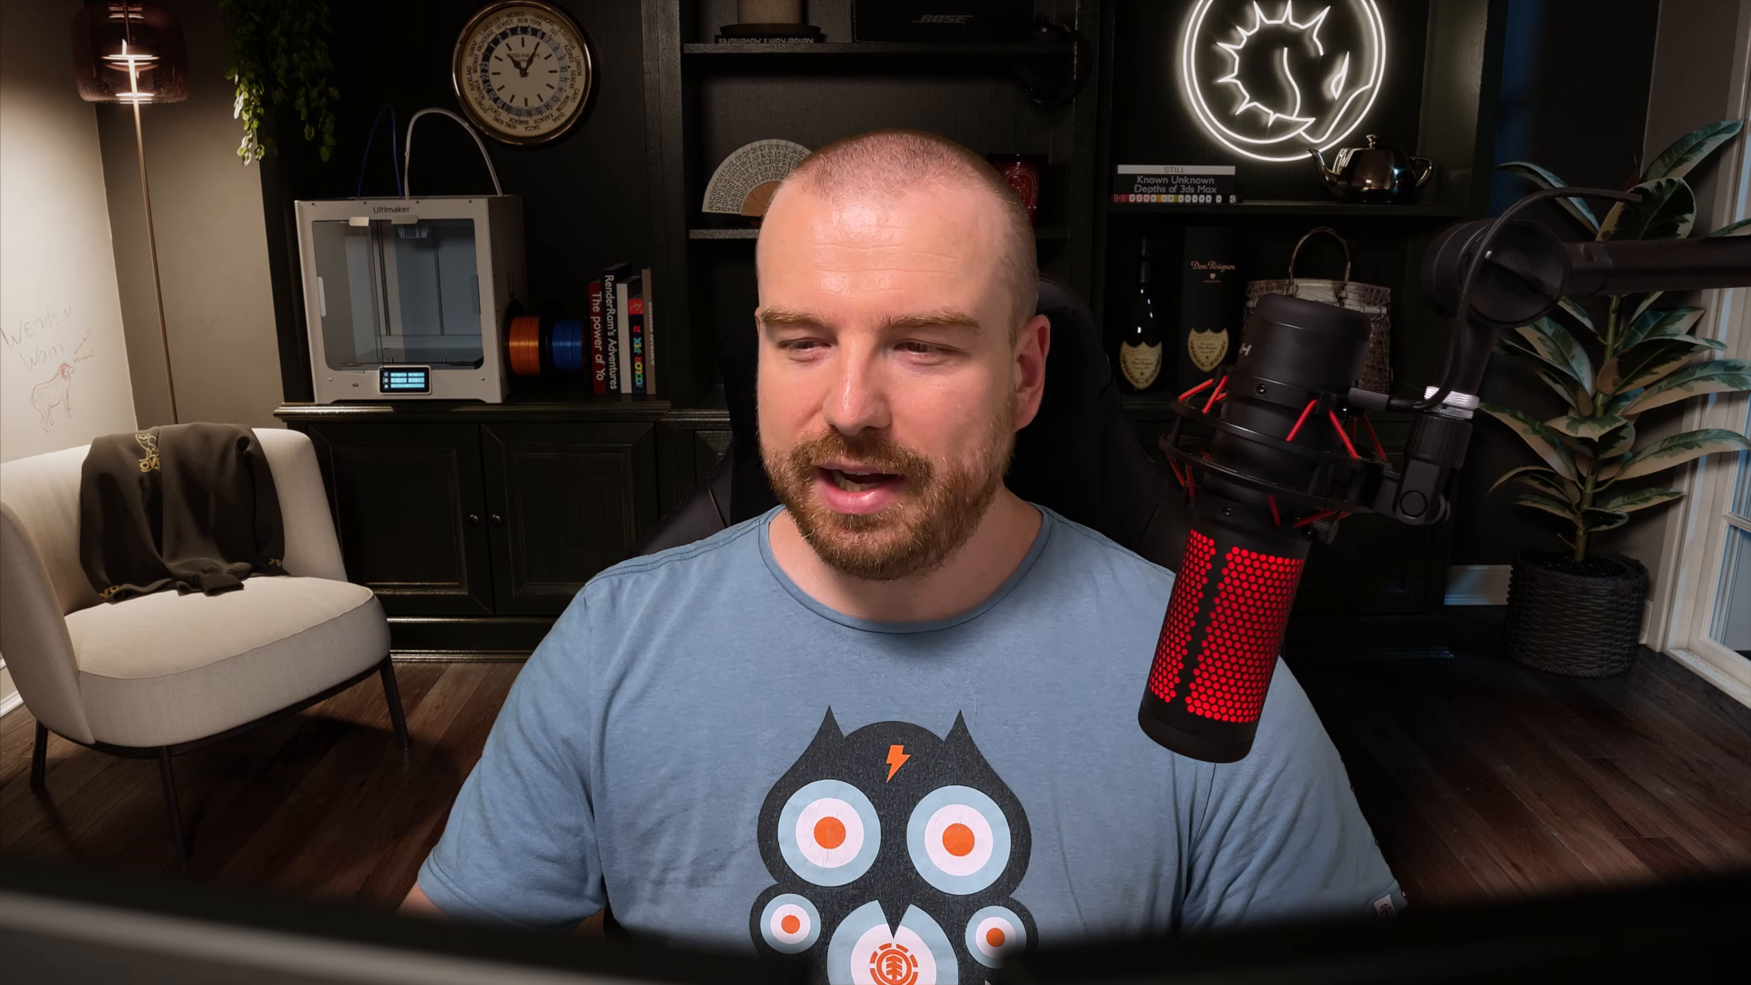